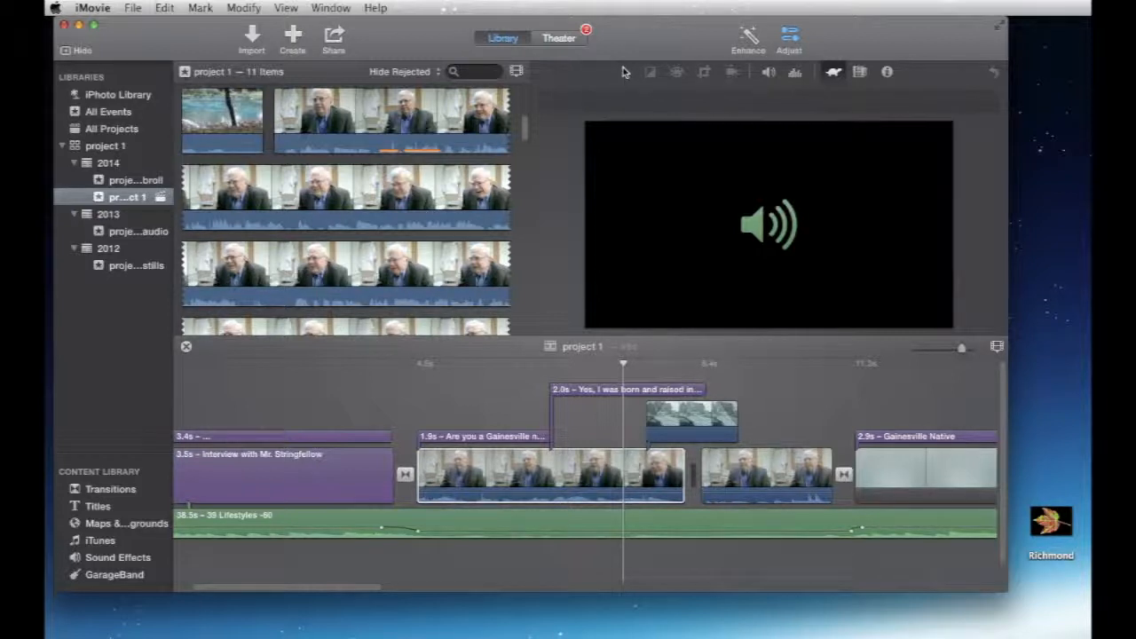
pyautogui.moveTo(619, 147)
pyautogui.moveTo(579, 132)
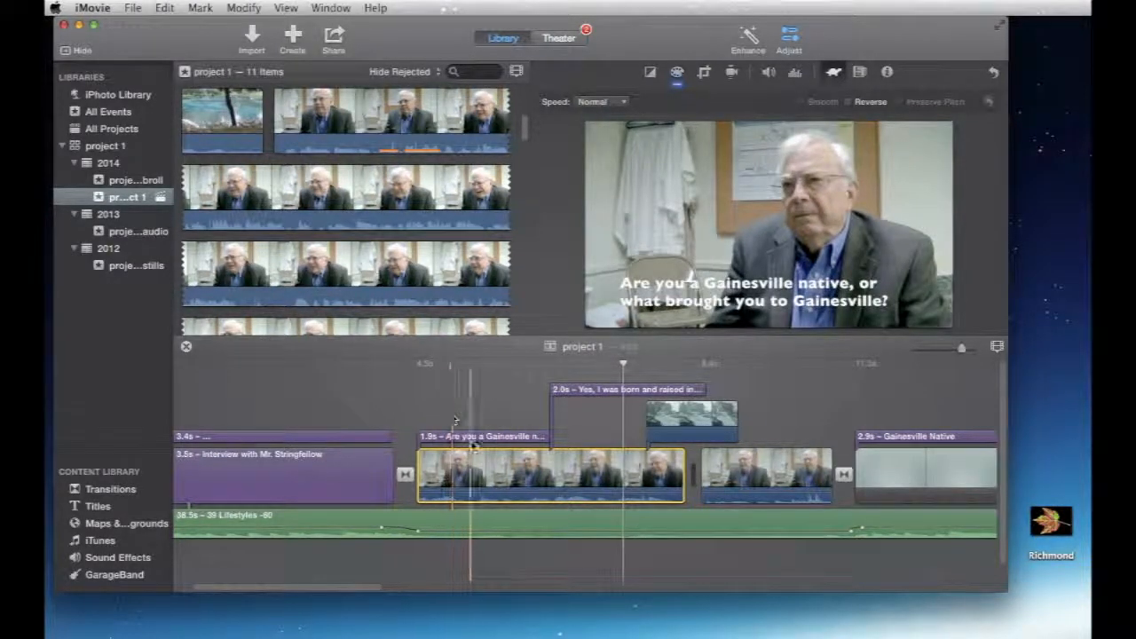
pyautogui.hscroll(10, 639, 479)
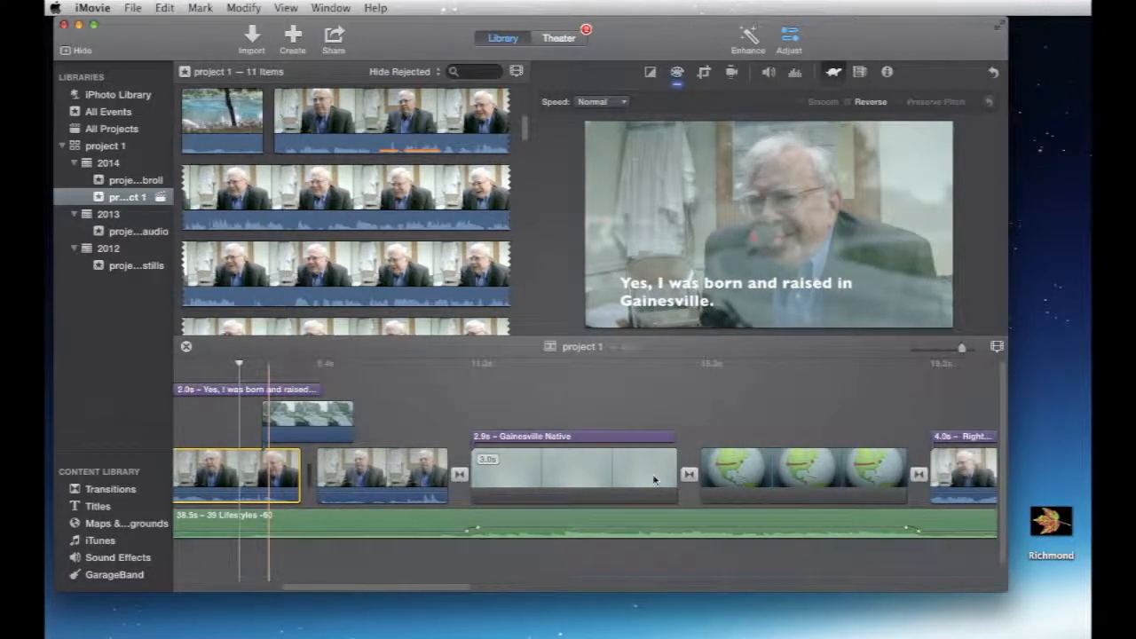
pyautogui.hscroll(-15, 653, 480)
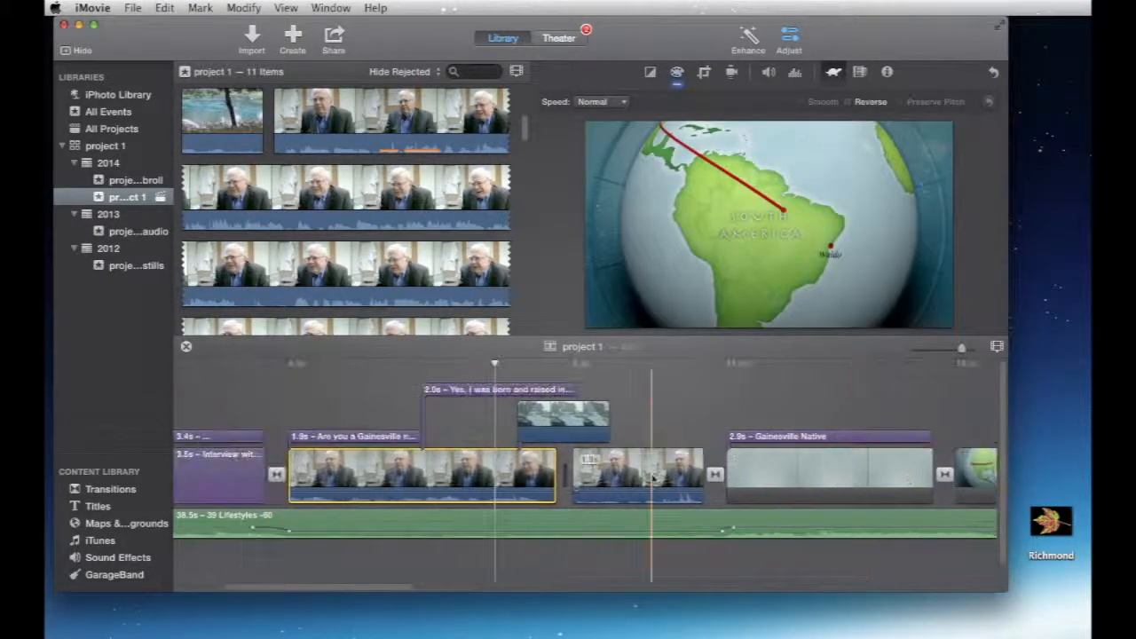
pyautogui.click(216, 299)
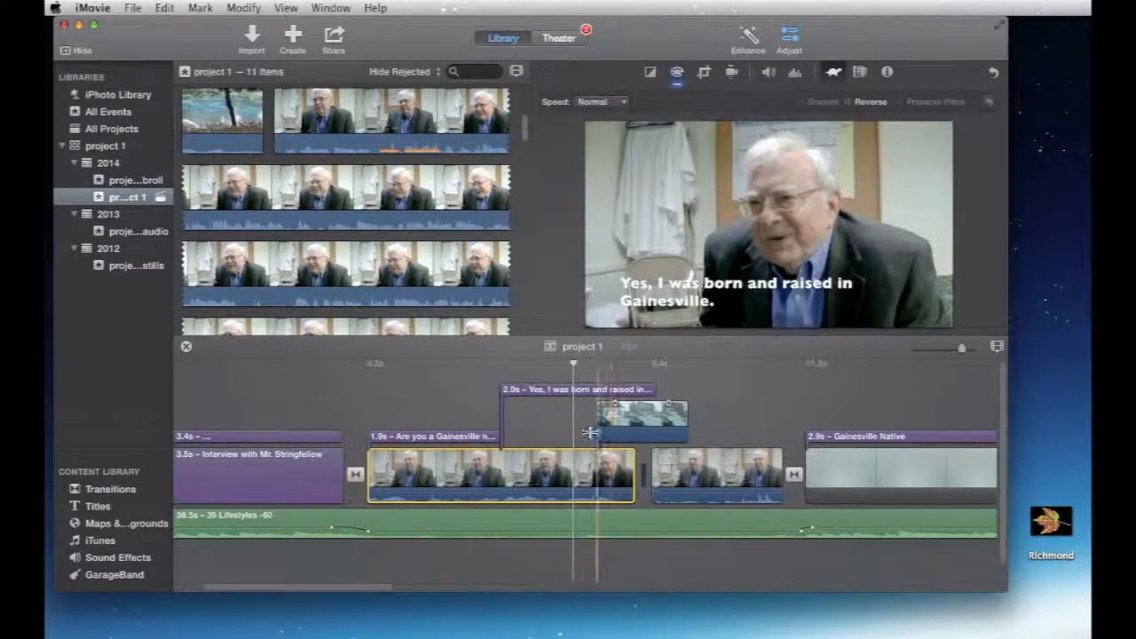
# Open "project raw oral history" from the list of all projects and zoom out its timeline.
pyautogui.click(112, 129)
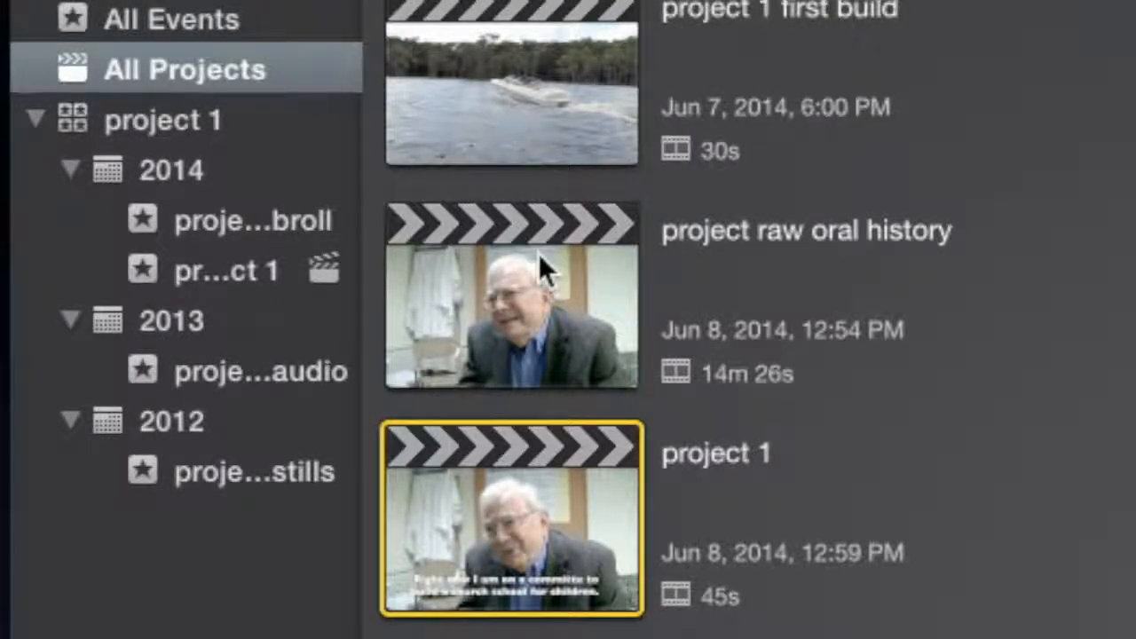
pyautogui.doubleClick(538, 253)
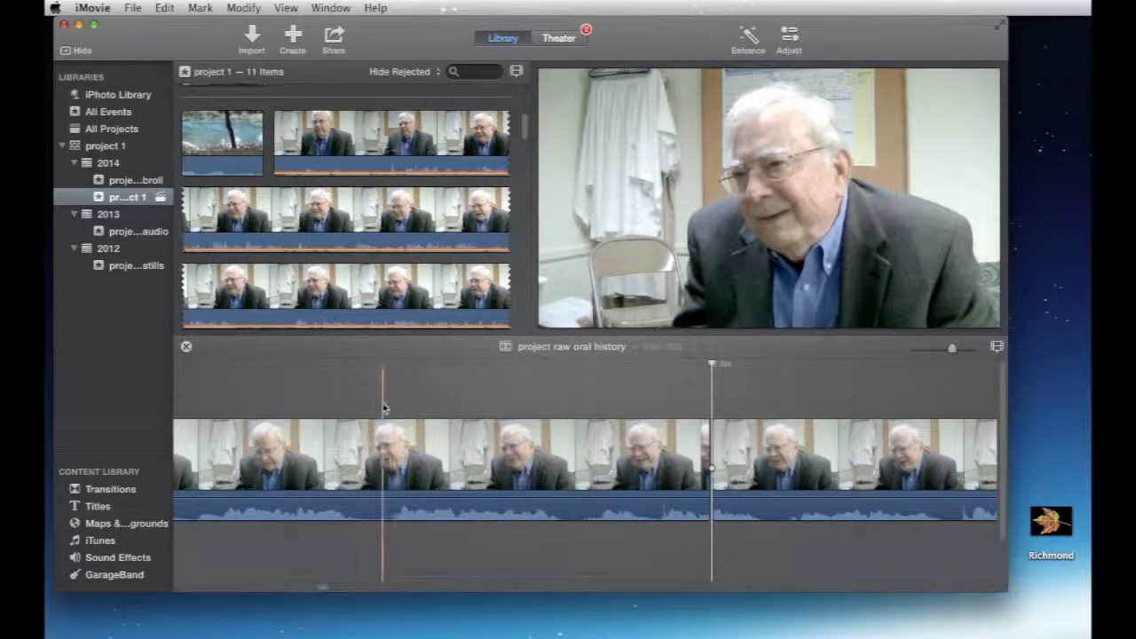
pyautogui.hscroll(-1, 382, 405)
pyautogui.hscroll(-2, 382, 406)
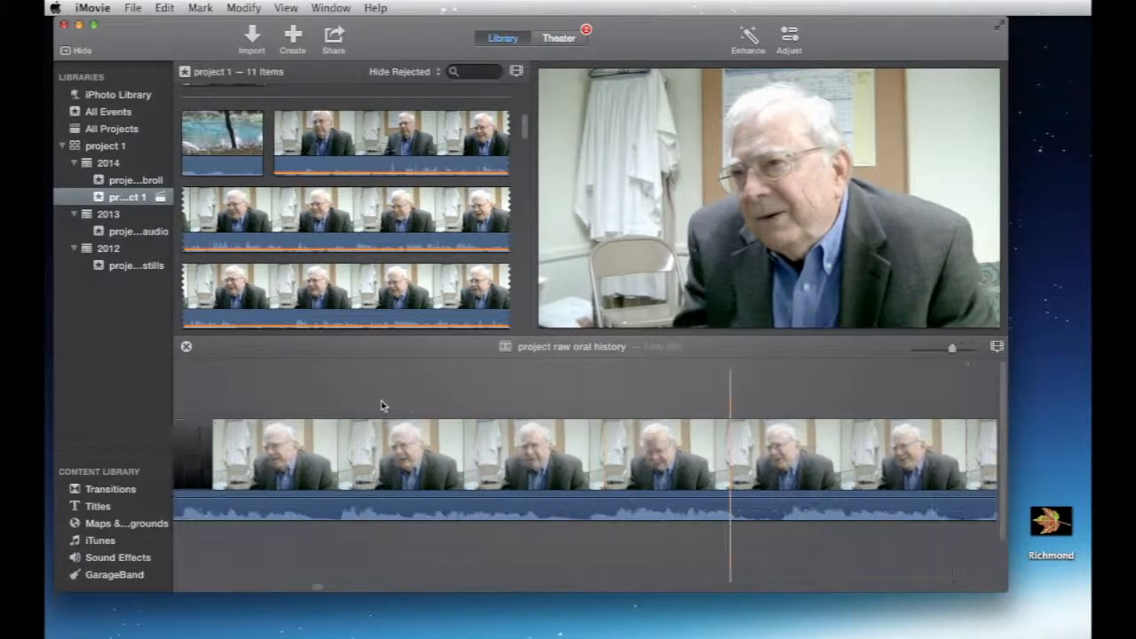
pyautogui.click(391, 406)
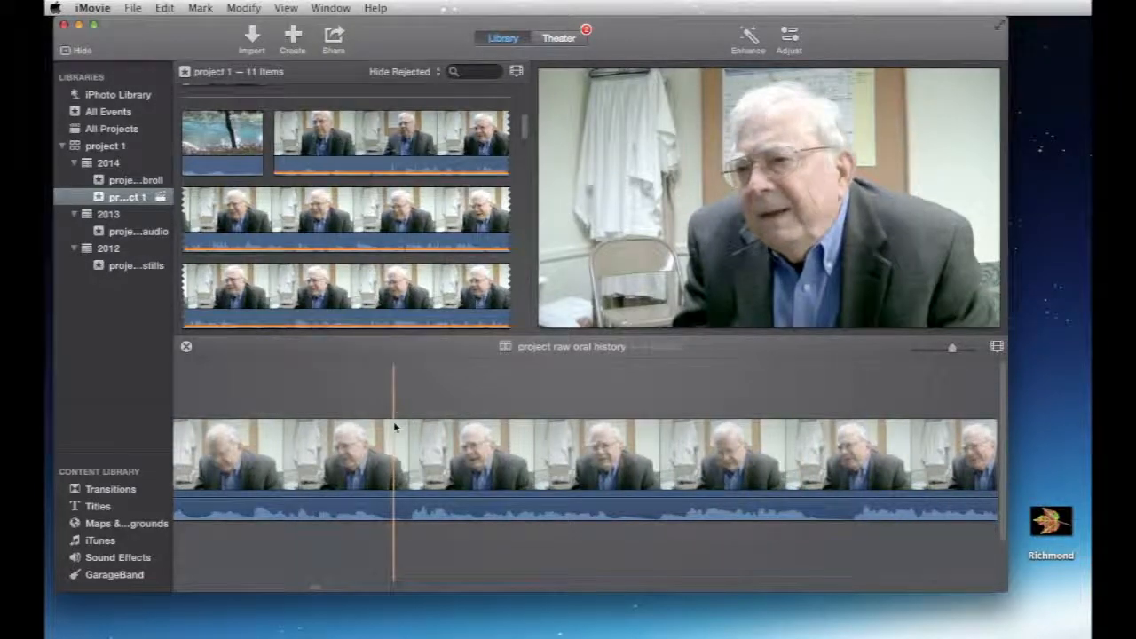
pyautogui.hscroll(10, 467, 446)
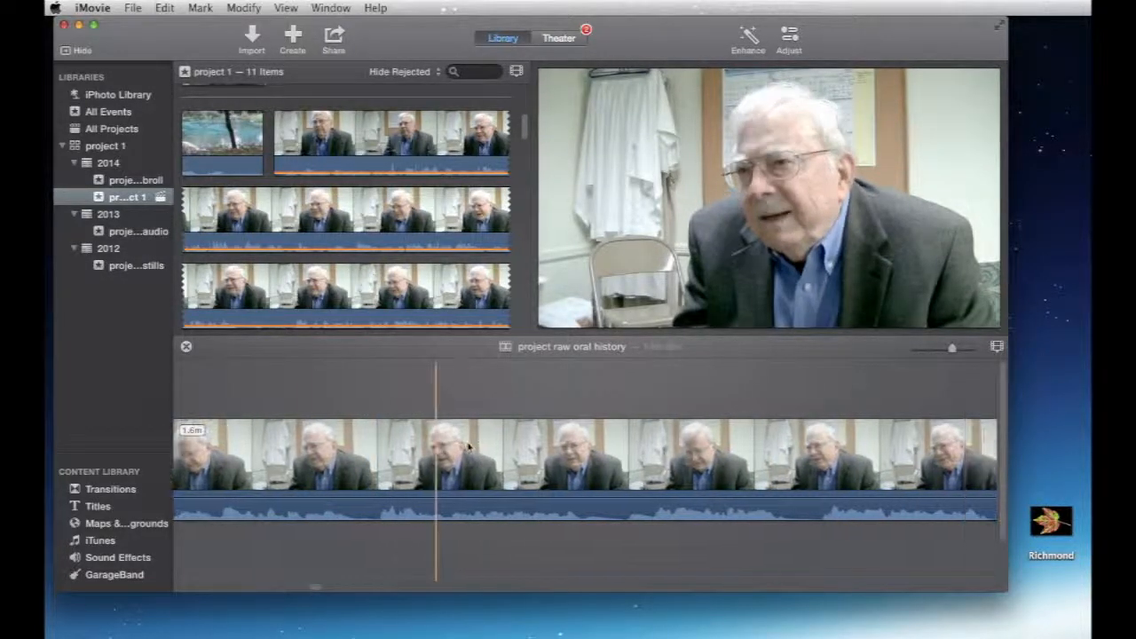
pyautogui.hscroll(6, 468, 446)
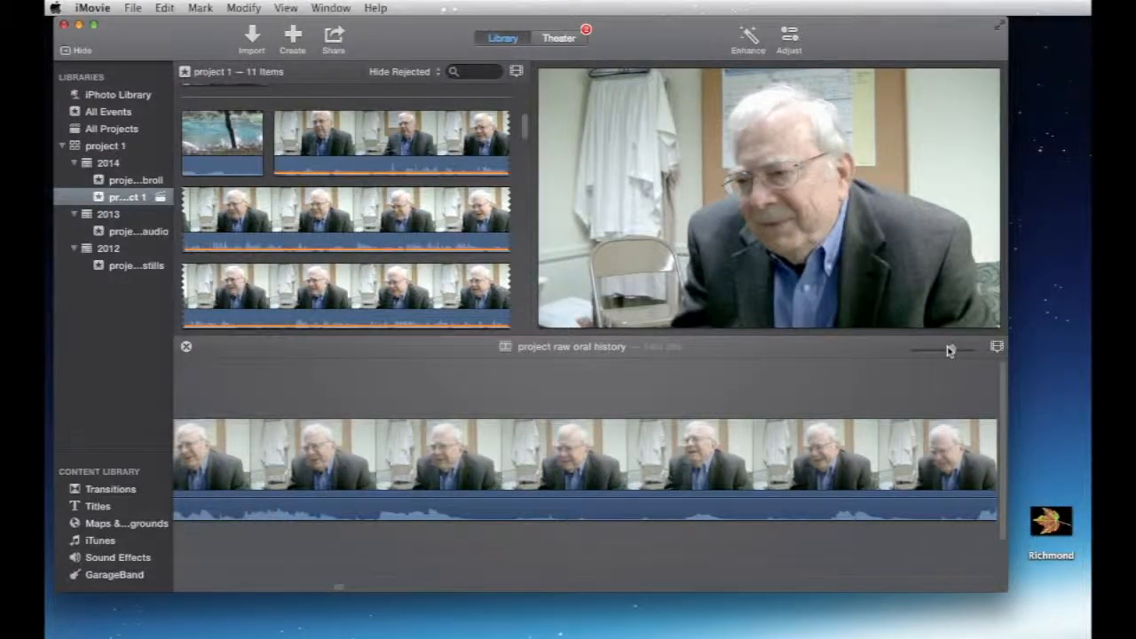
pyautogui.moveTo(950, 350); pyautogui.dragTo(937, 353)
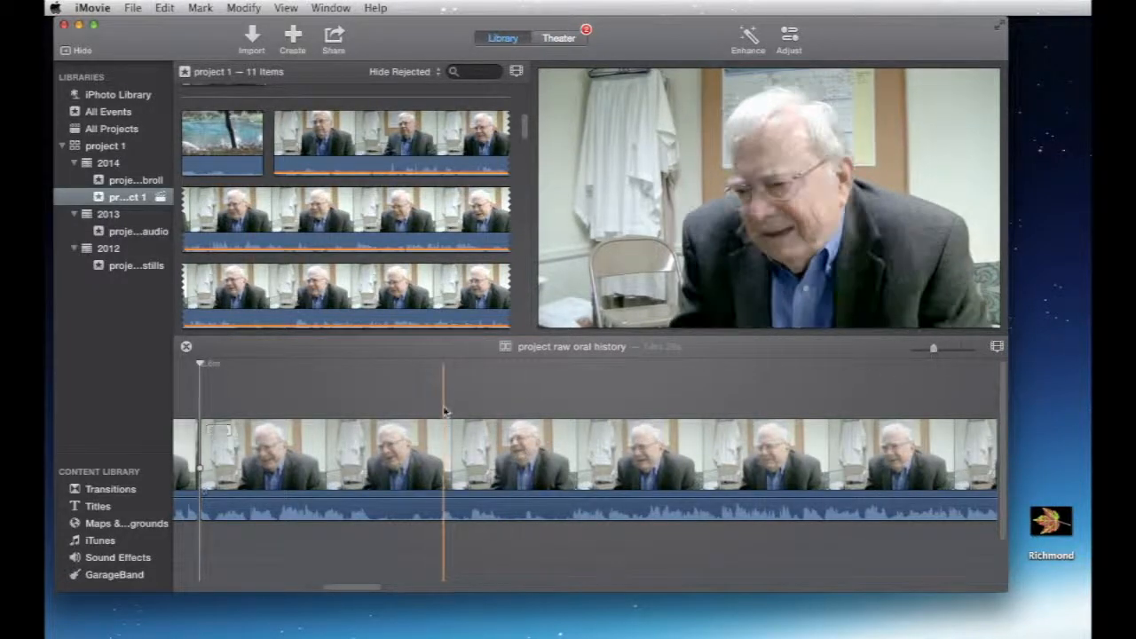
# Look through the raw oral history timeline for the short clip between two cuts in the interview.
pyautogui.hscroll(-10, 445, 410)
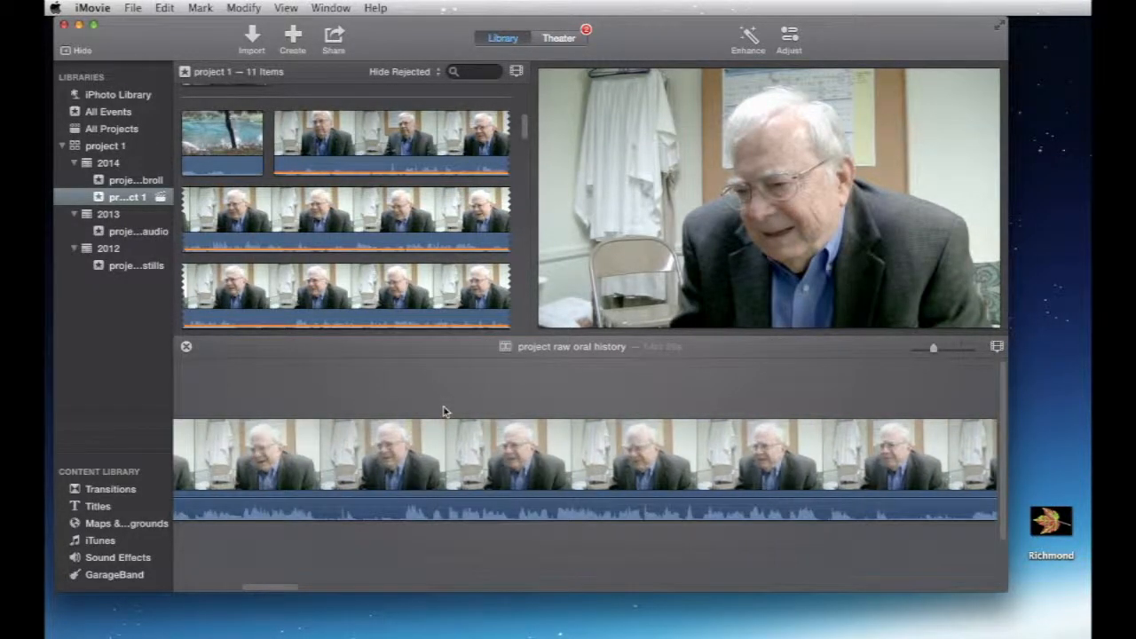
pyautogui.hscroll(-5, 444, 411)
pyautogui.hscroll(-3, 435, 410)
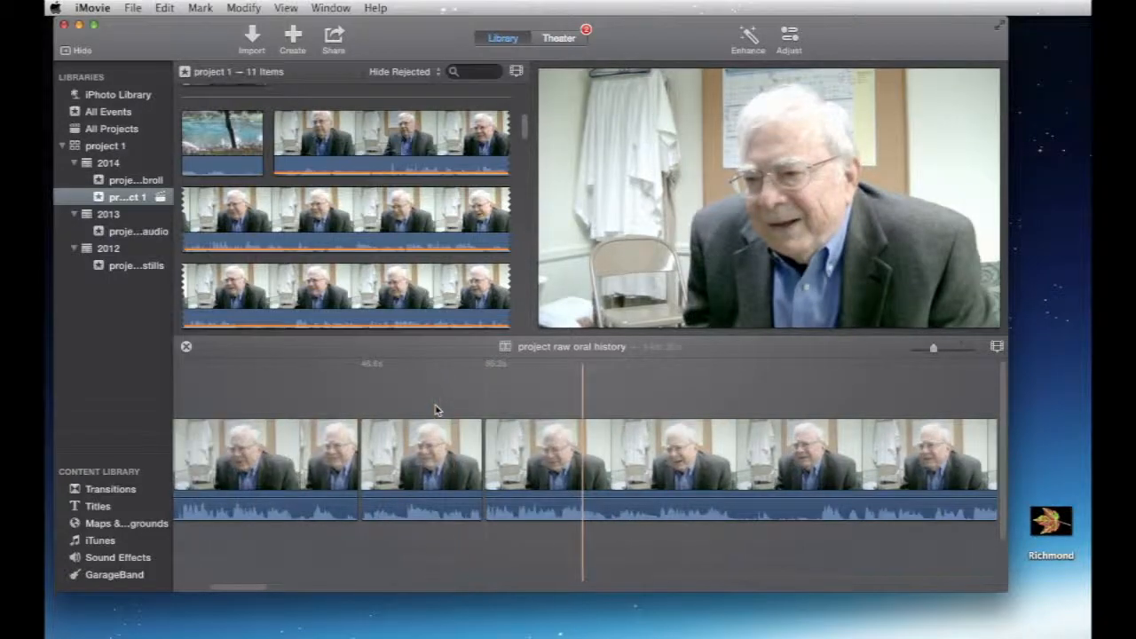
pyautogui.click(434, 410)
pyautogui.hscroll(-3, 444, 403)
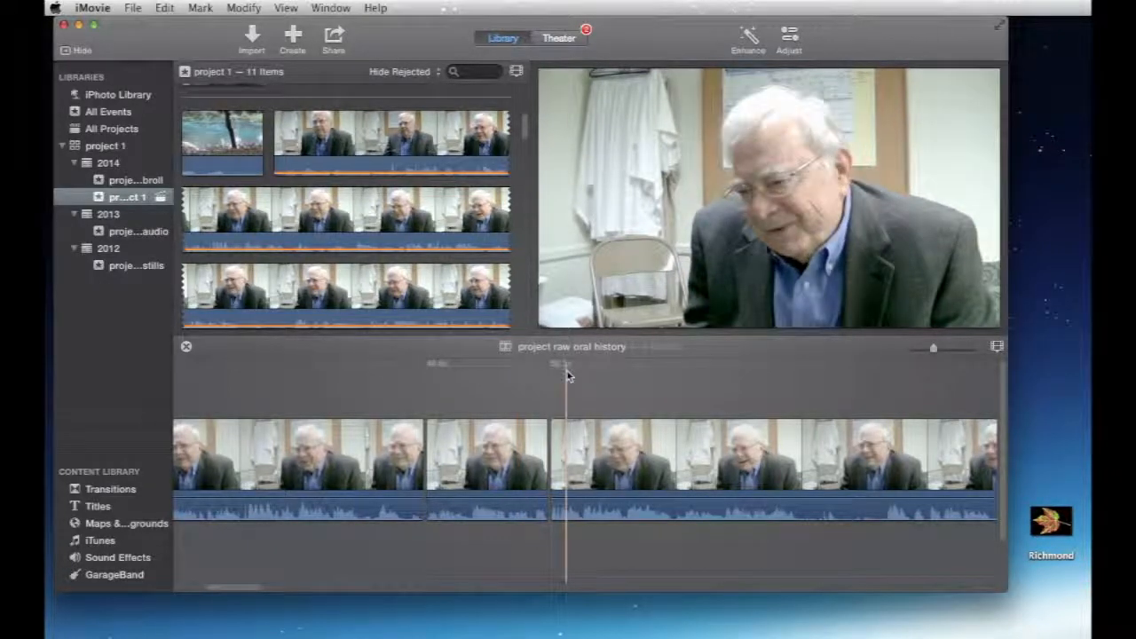
pyautogui.hscroll(5, 603, 376)
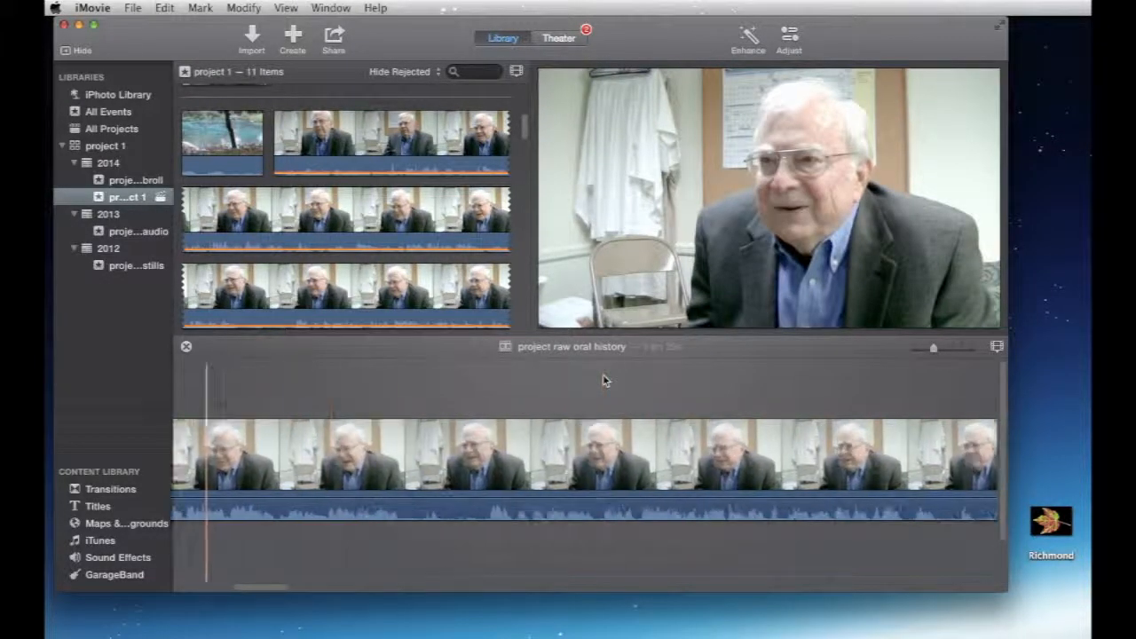
pyautogui.hscroll(-9, 603, 377)
pyautogui.hscroll(5, 603, 379)
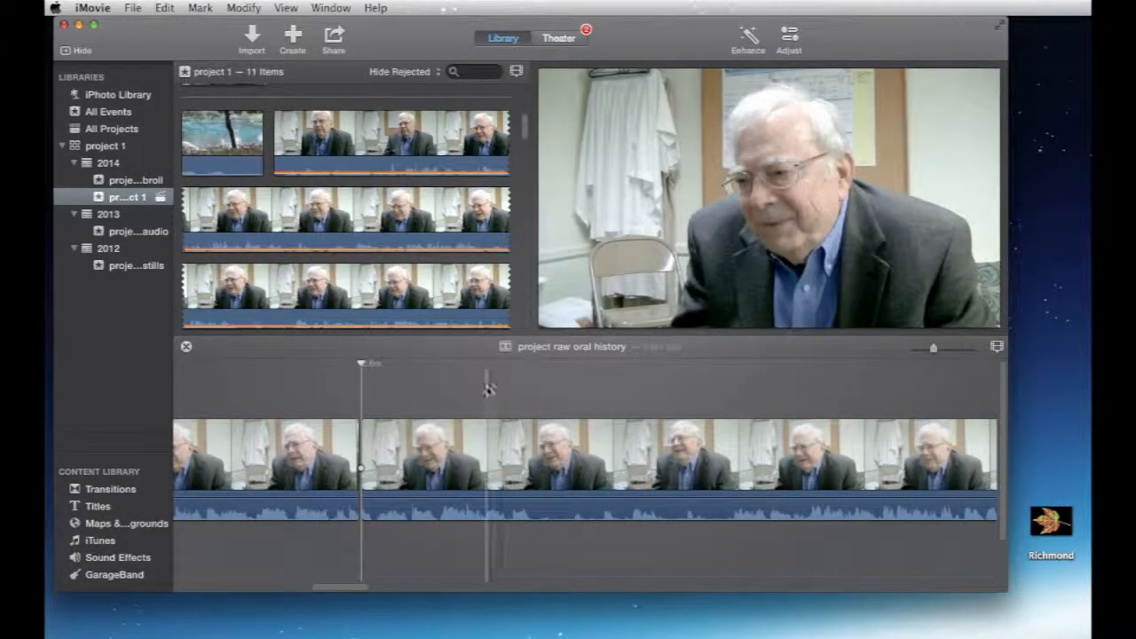
pyautogui.hscroll(-3, 444, 393)
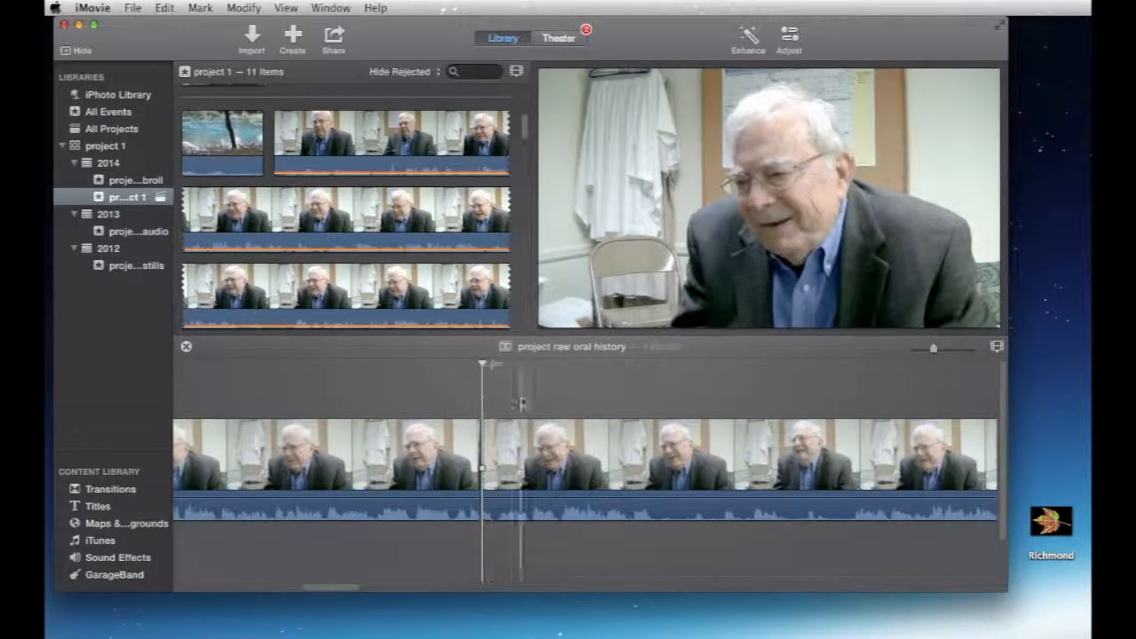
pyautogui.hscroll(3, 570, 399)
pyautogui.hscroll(-5, 571, 399)
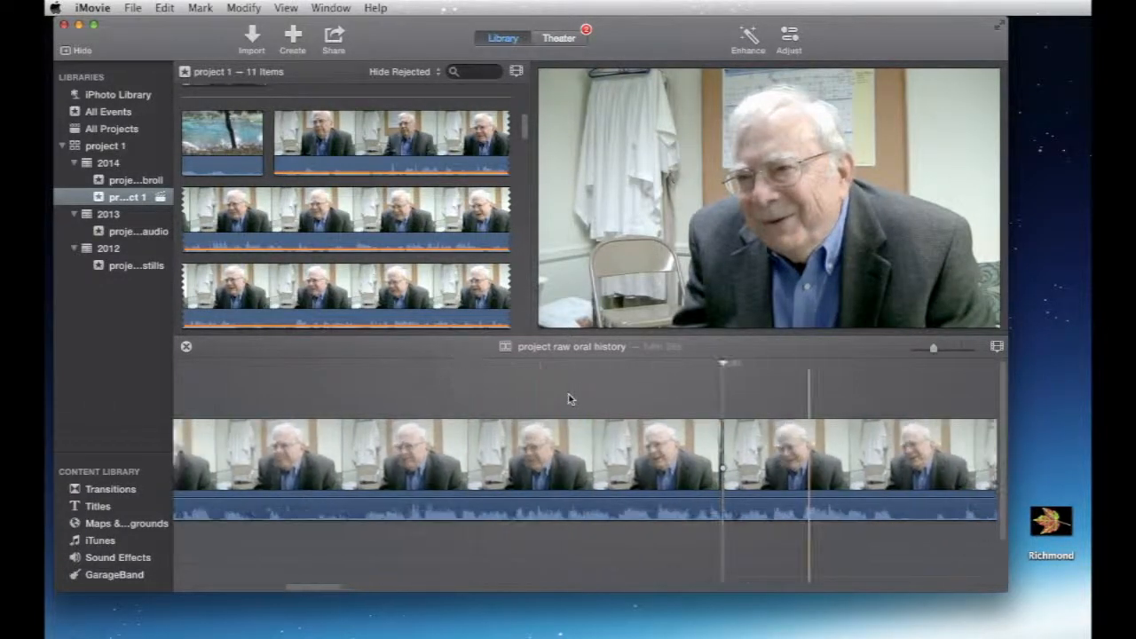
pyautogui.hscroll(6, 569, 399)
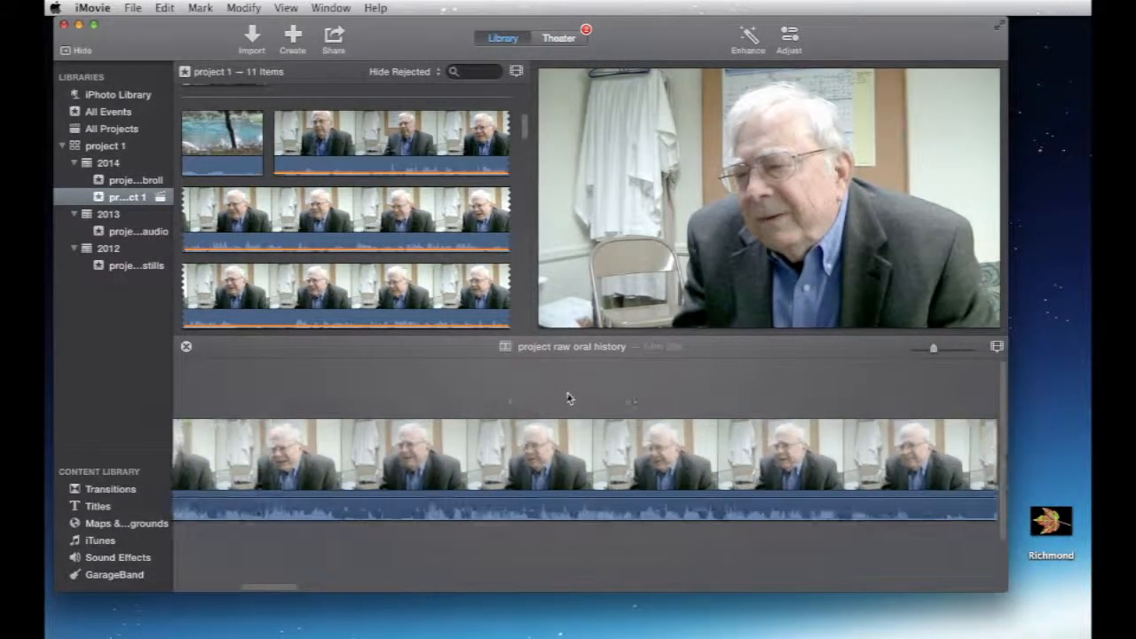
pyautogui.hscroll(-6, 568, 397)
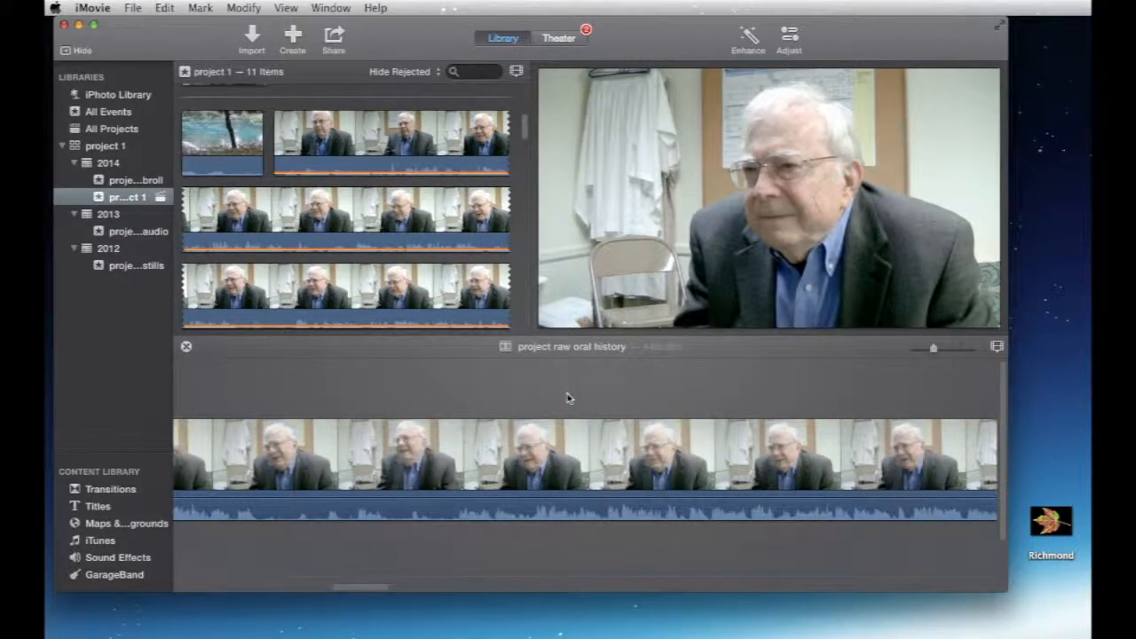
pyautogui.hscroll(-9, 568, 397)
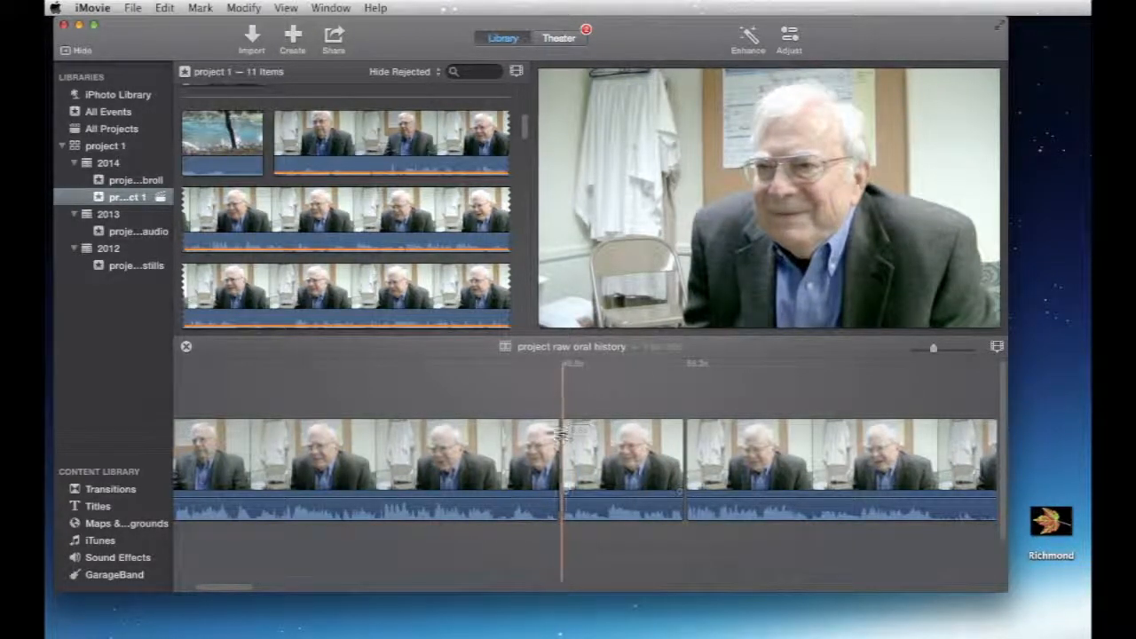
# Play the timeline across the cut at the start of the 9.6 s clip.
pyautogui.click(529, 403)
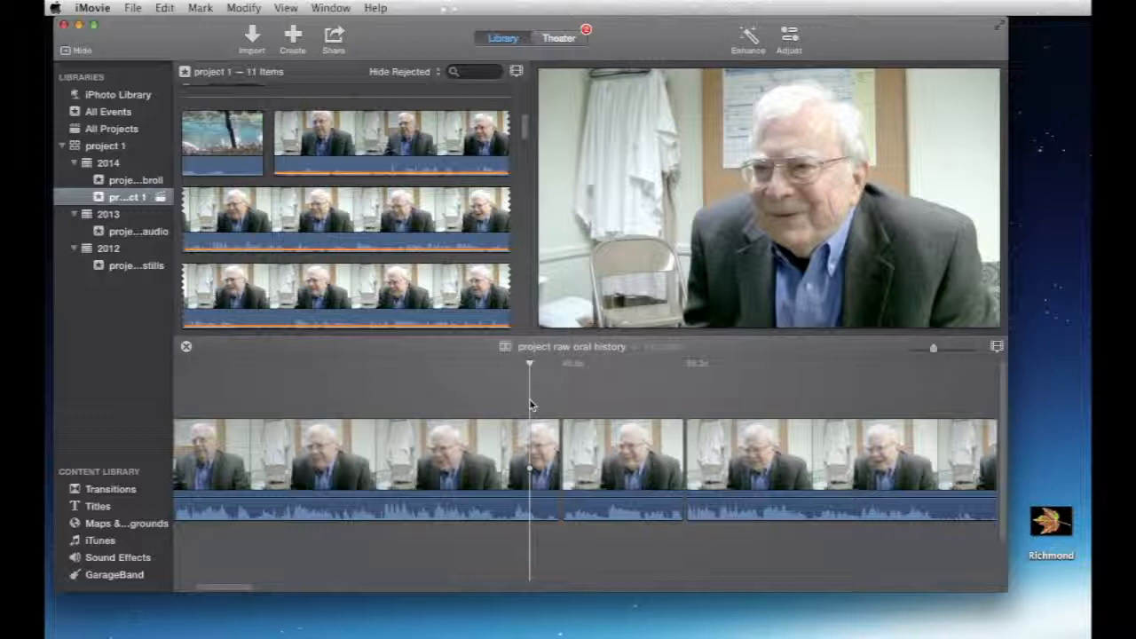
pyautogui.press('space')
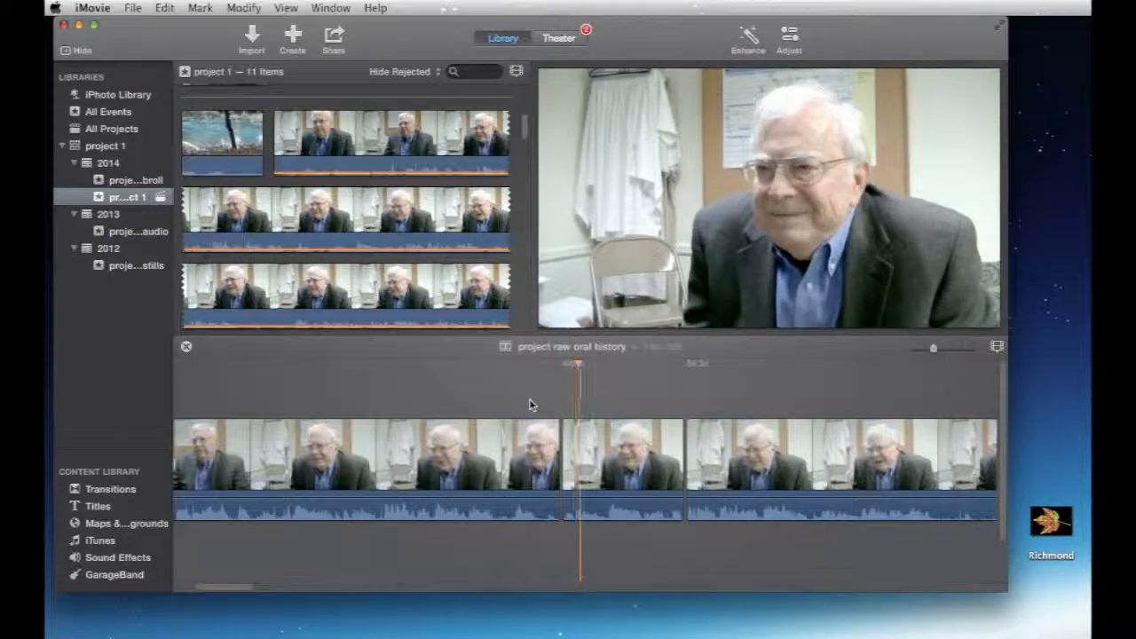
pyautogui.click(529, 405)
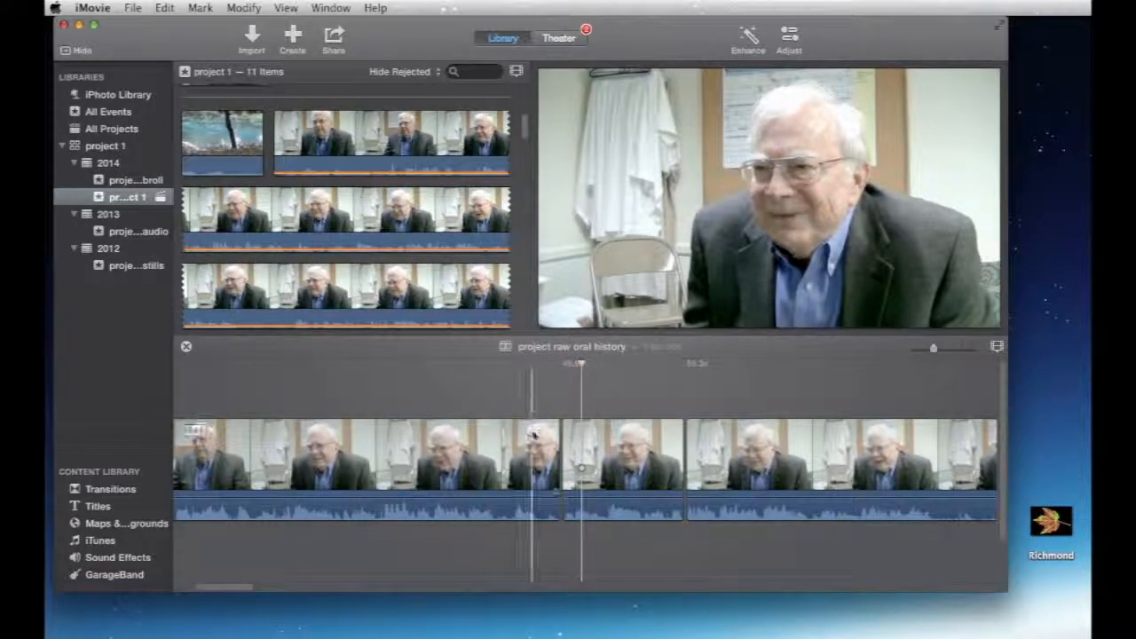
# Apply the Sepia video effect to the 9.6 s clip between the two cuts.
pyautogui.click(621, 451)
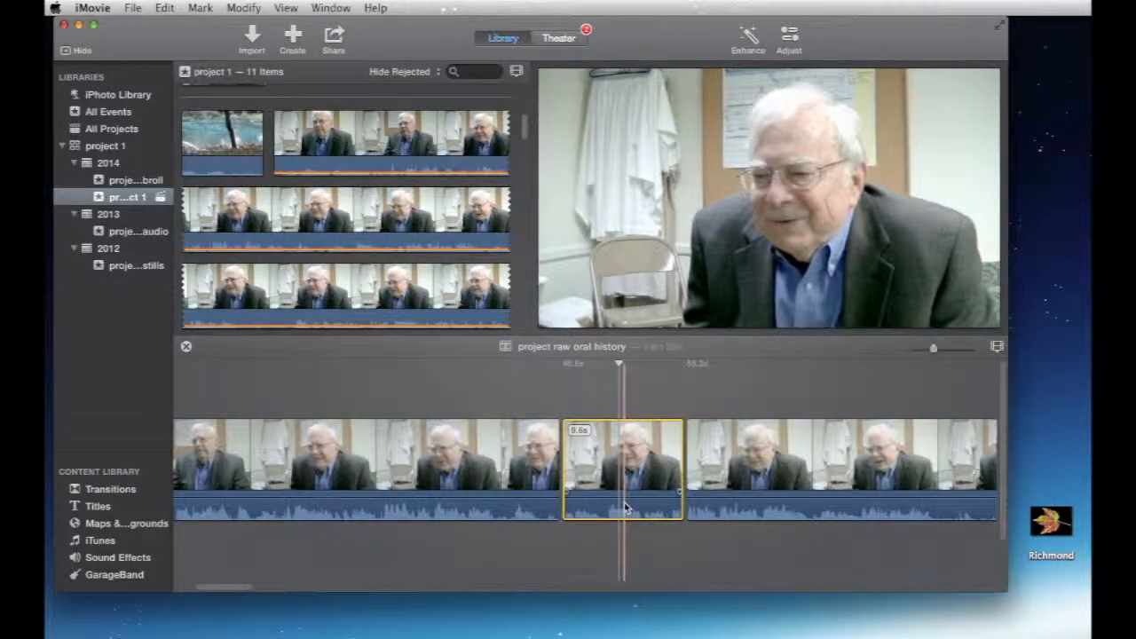
pyautogui.press('space')
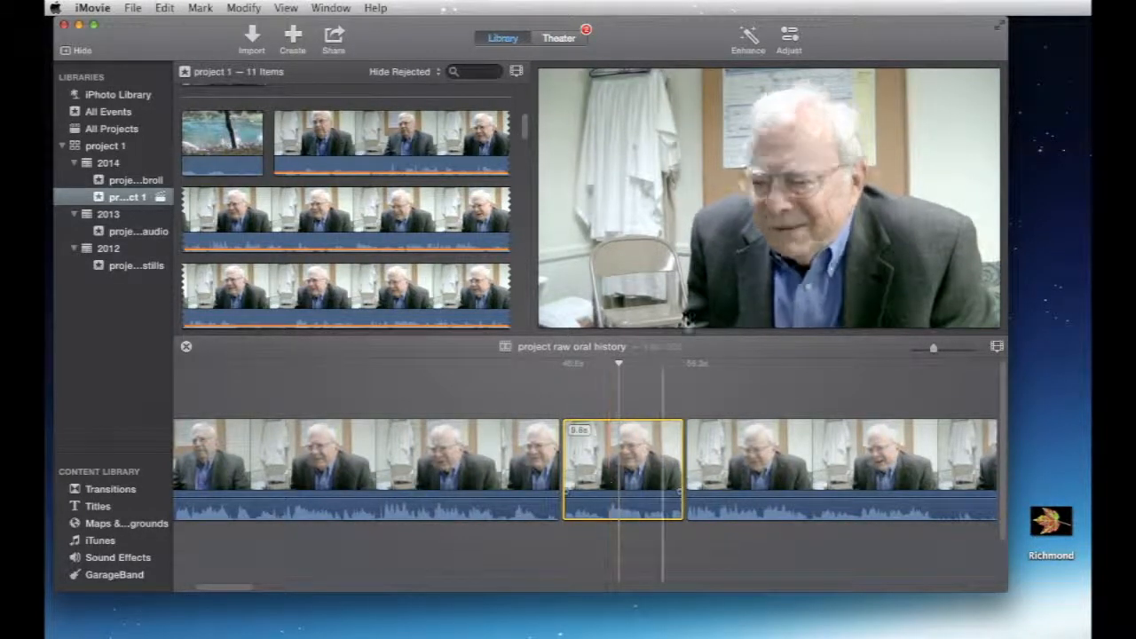
pyautogui.press('space')
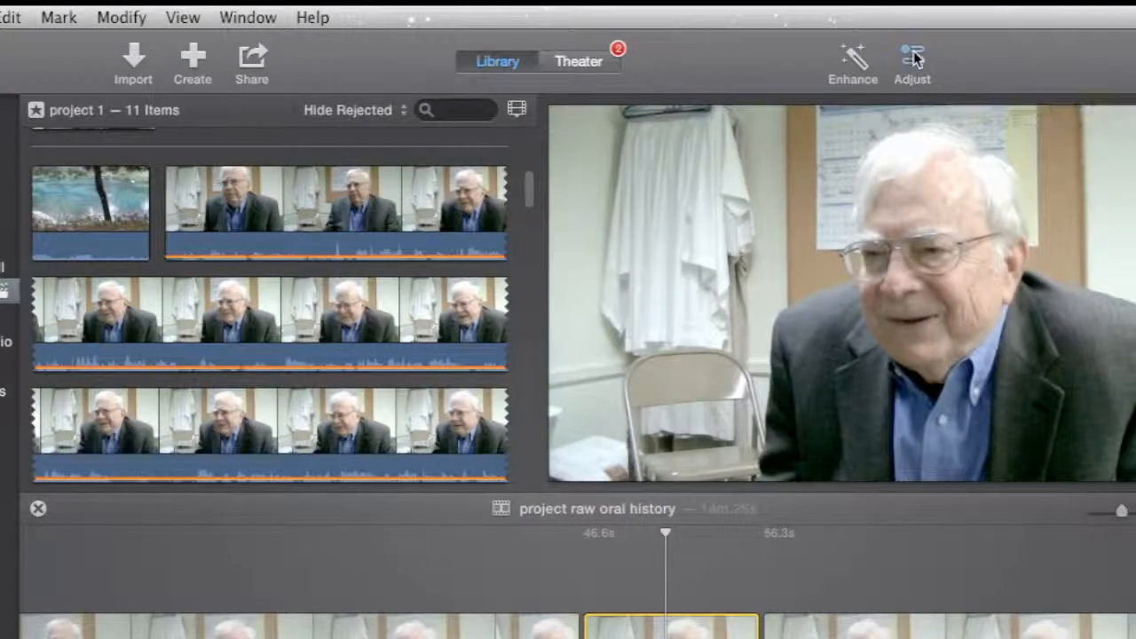
pyautogui.click(790, 36)
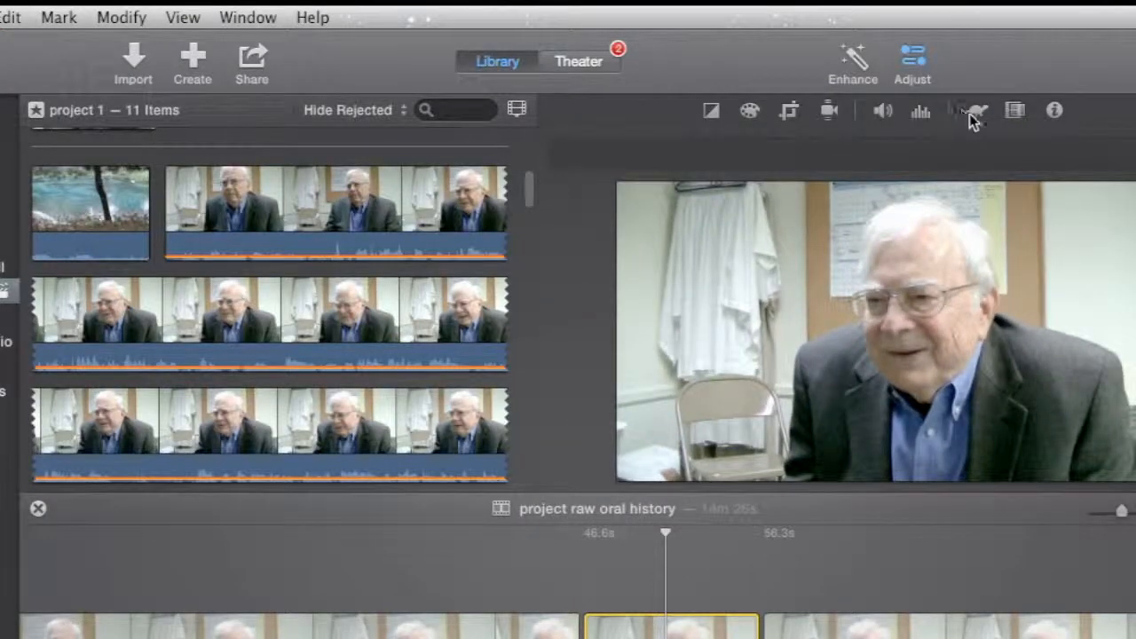
pyautogui.click(1015, 115)
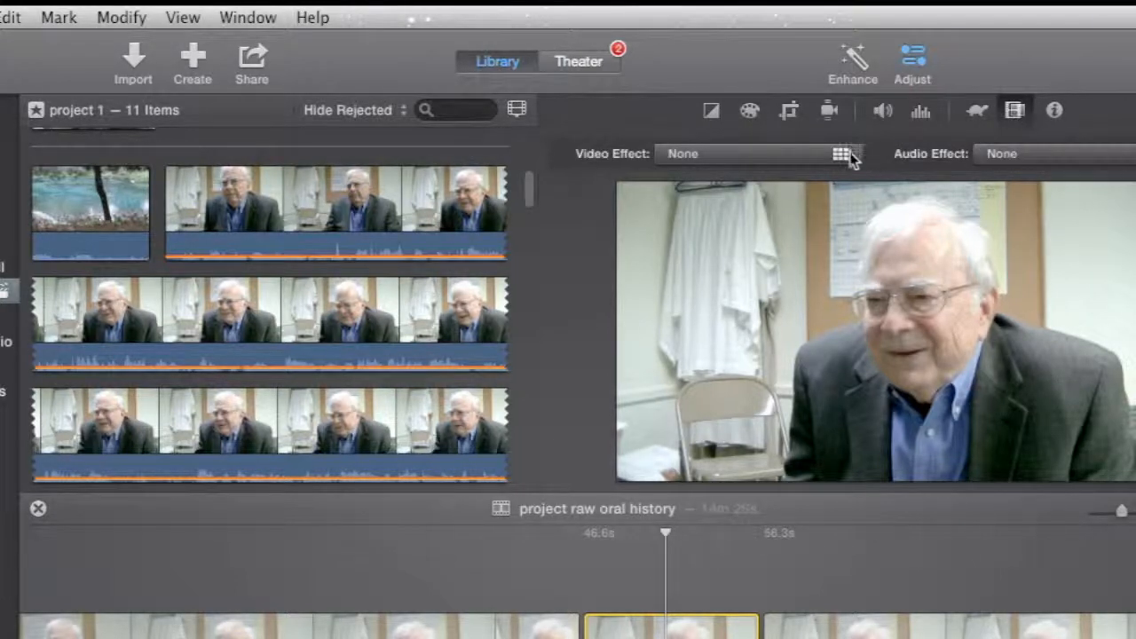
pyautogui.click(760, 158)
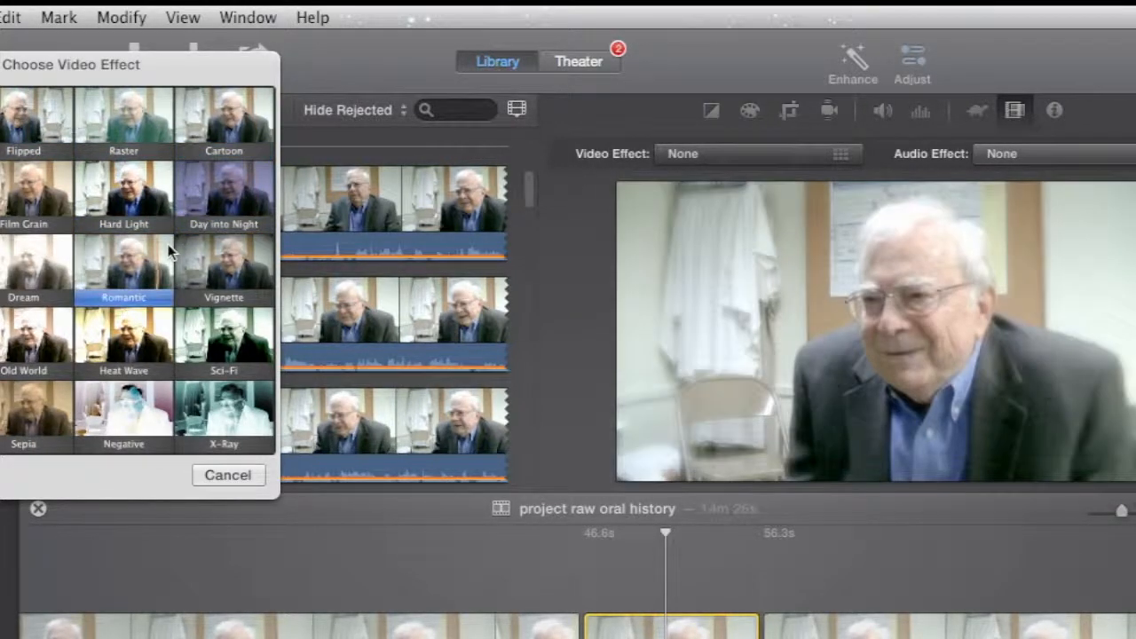
pyautogui.click(27, 413)
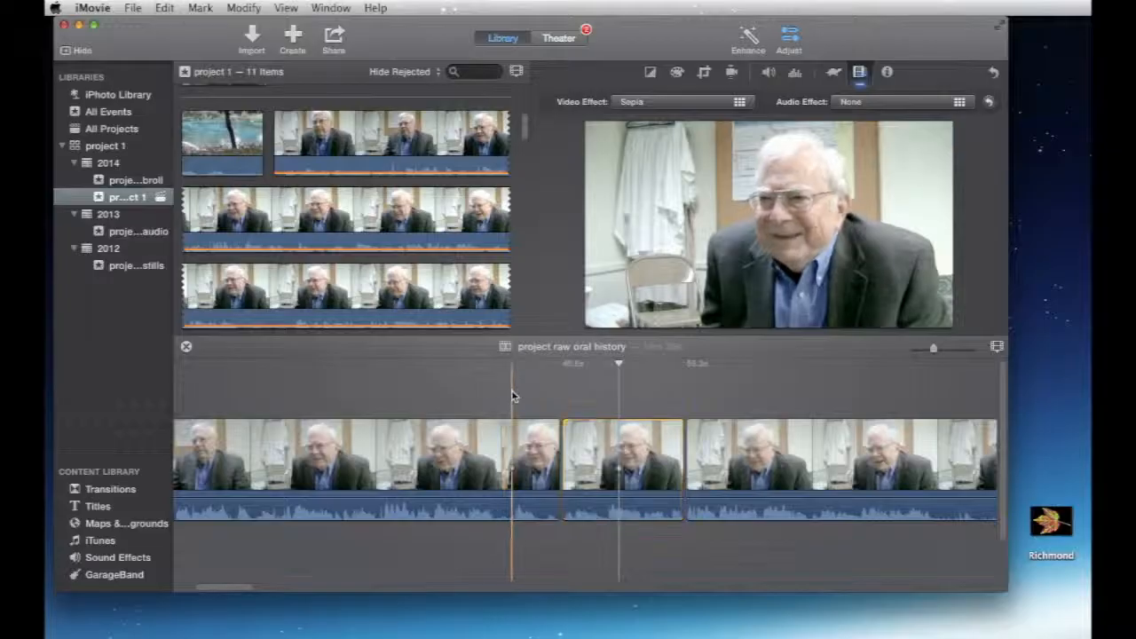
# Play from just before the 9.6 s clip to preview the Sepia effect.
pyautogui.click(511, 575)
pyautogui.press('space')
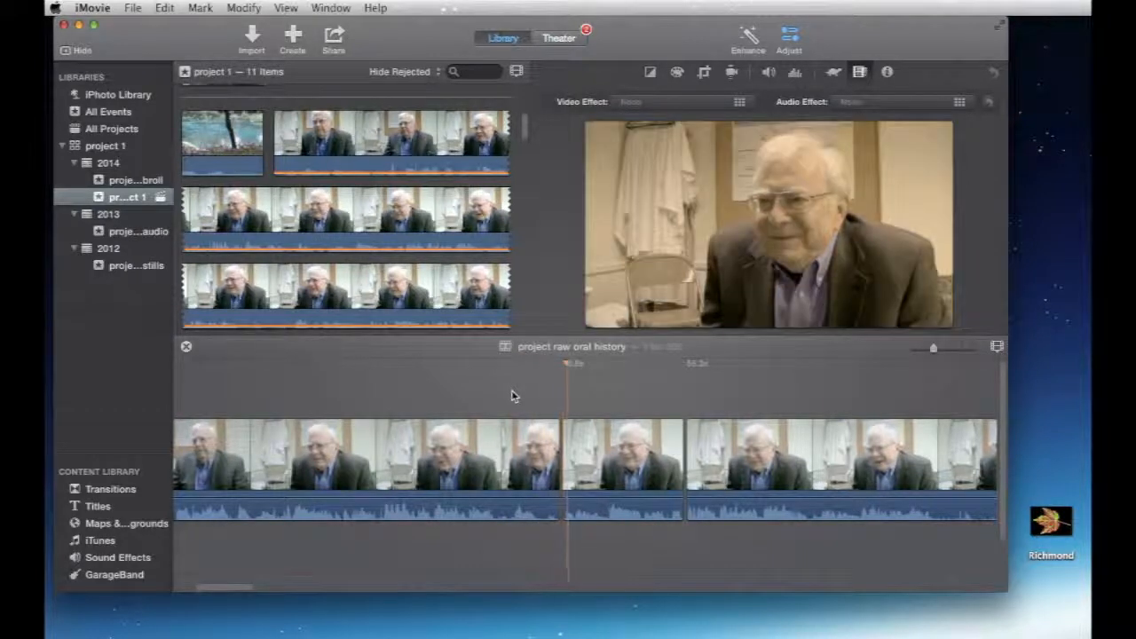
pyautogui.press('space')
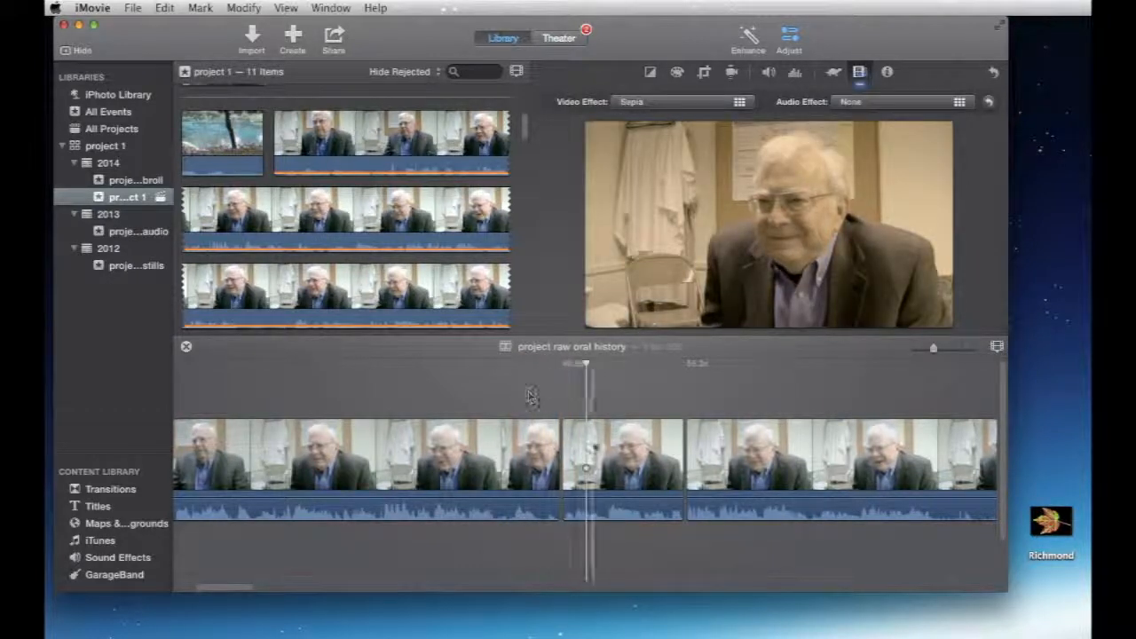
# Select the 9.6 s clip and undo its Sepia video effect.
pyautogui.click(613, 437)
pyautogui.press('super+z')
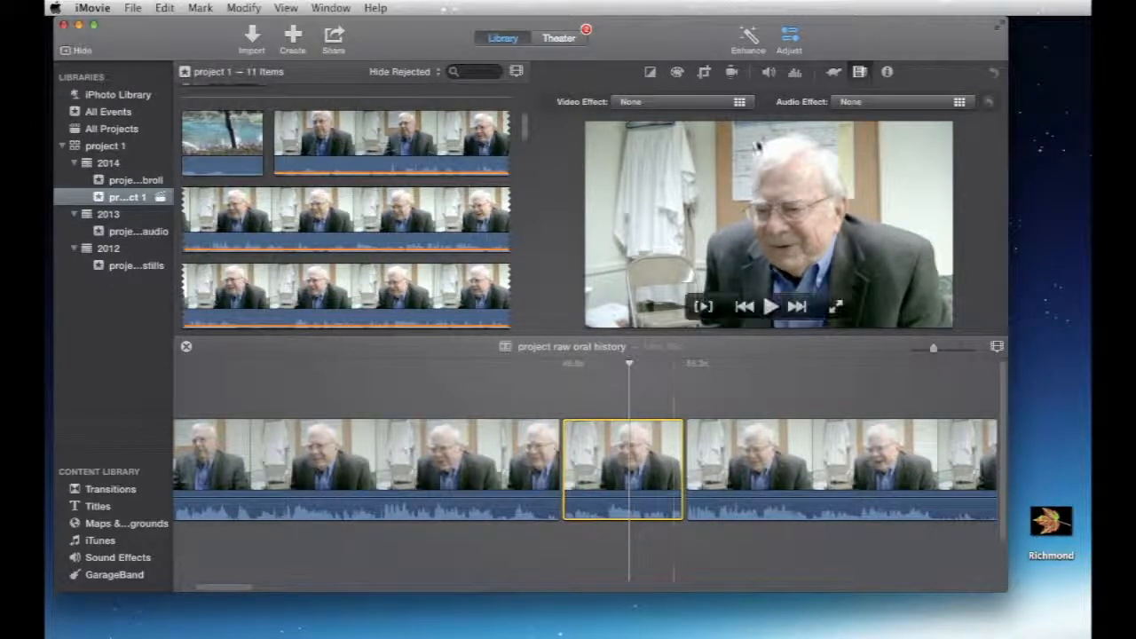
# Apply the Small Room audio effect to the selected 9.6 s clip and play across the cut at its start.
pyautogui.click(873, 104)
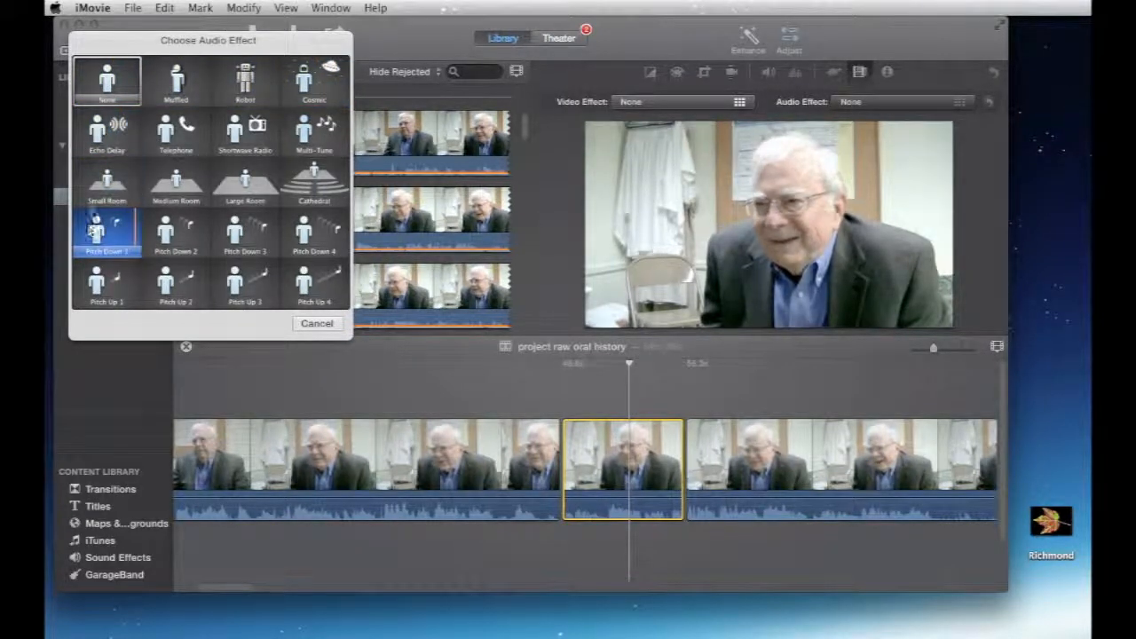
pyautogui.click(99, 183)
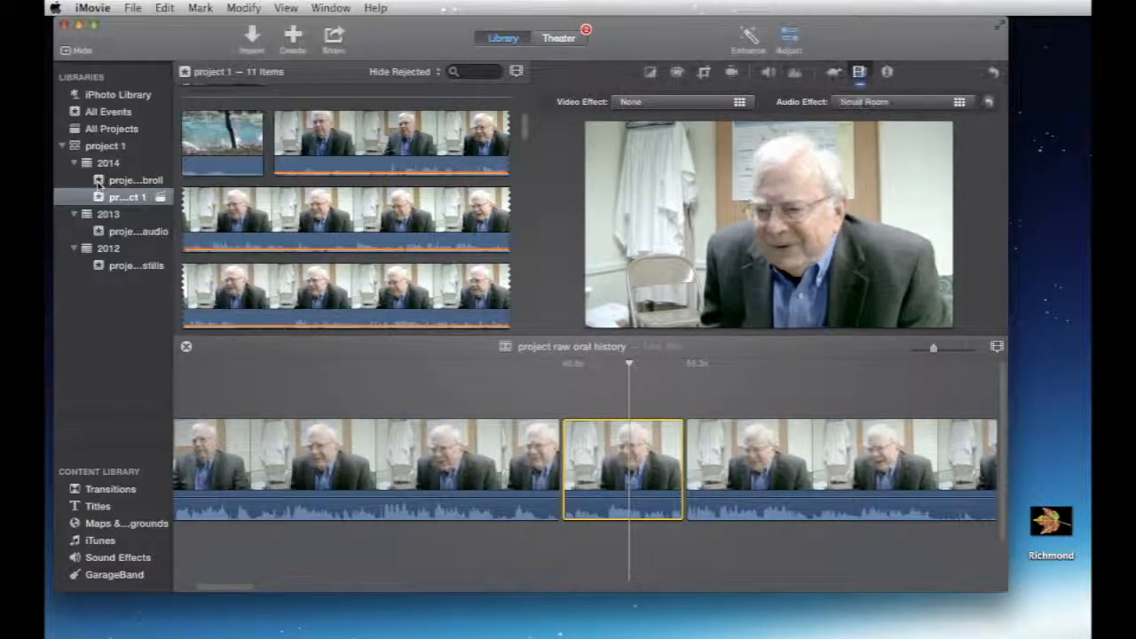
pyautogui.click(537, 402)
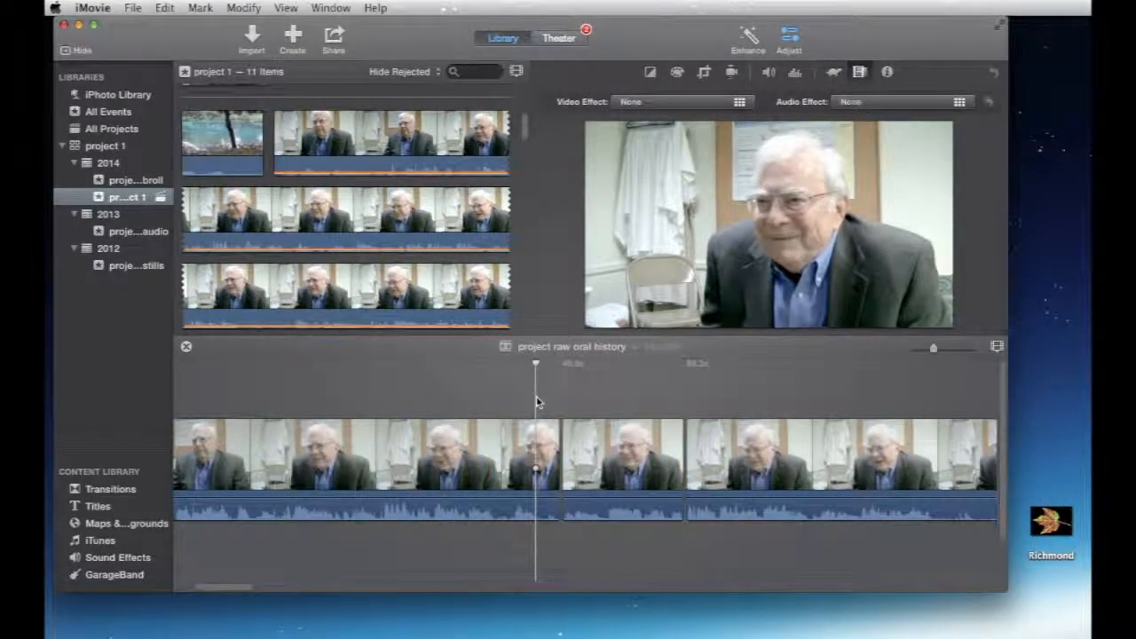
pyautogui.click(472, 402)
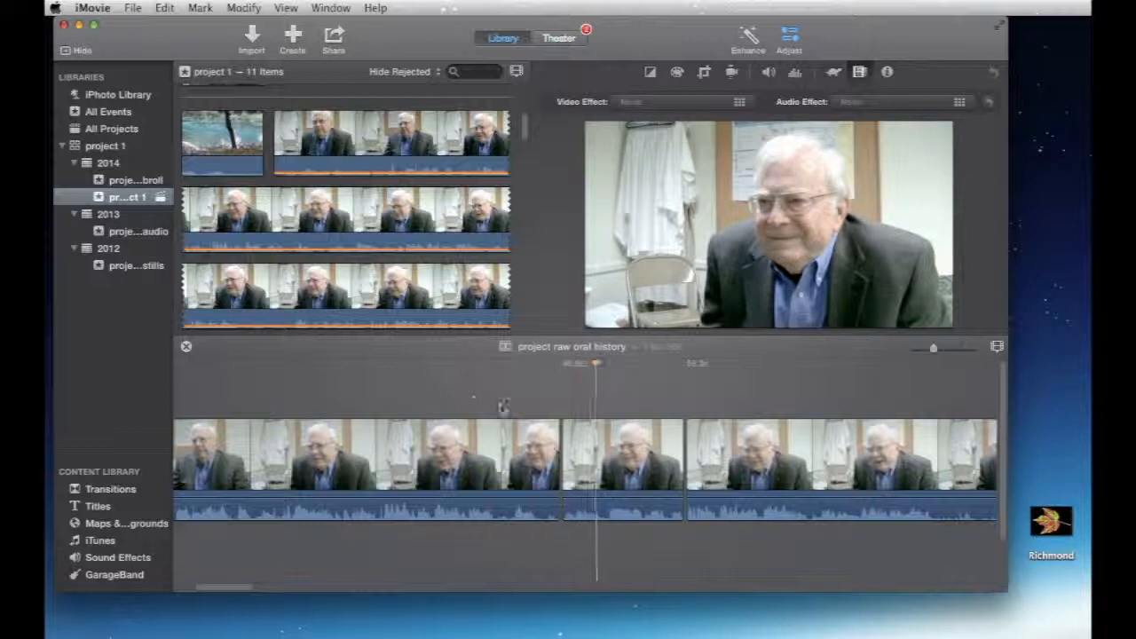
# Select the 9.6 s clip and undo its Small Room audio effect.
pyautogui.click(582, 444)
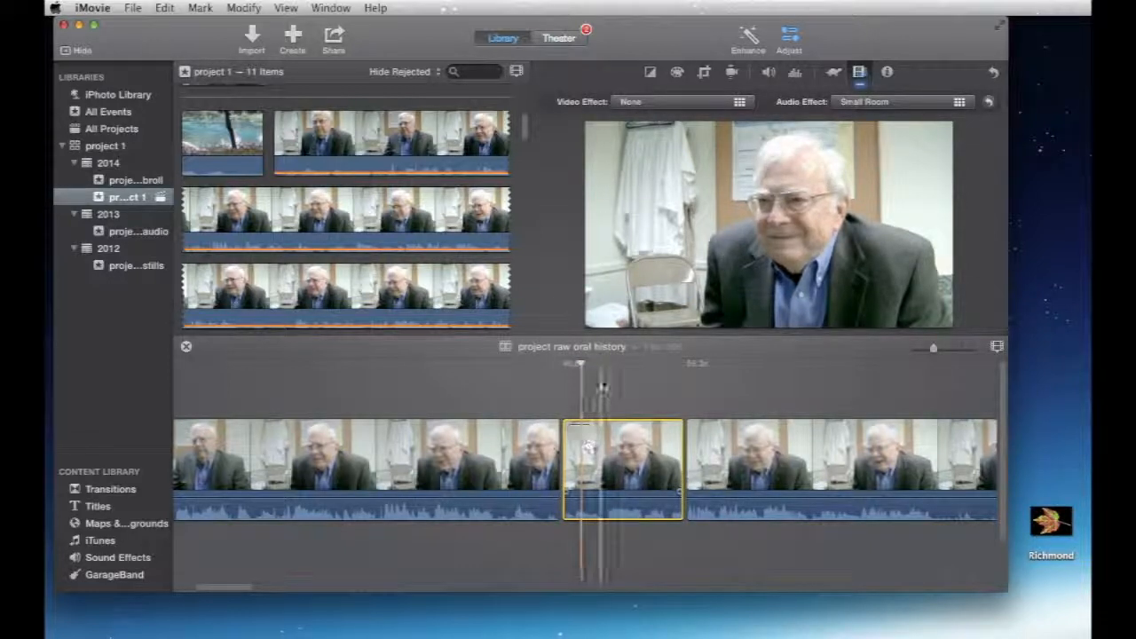
pyautogui.press('super+z')
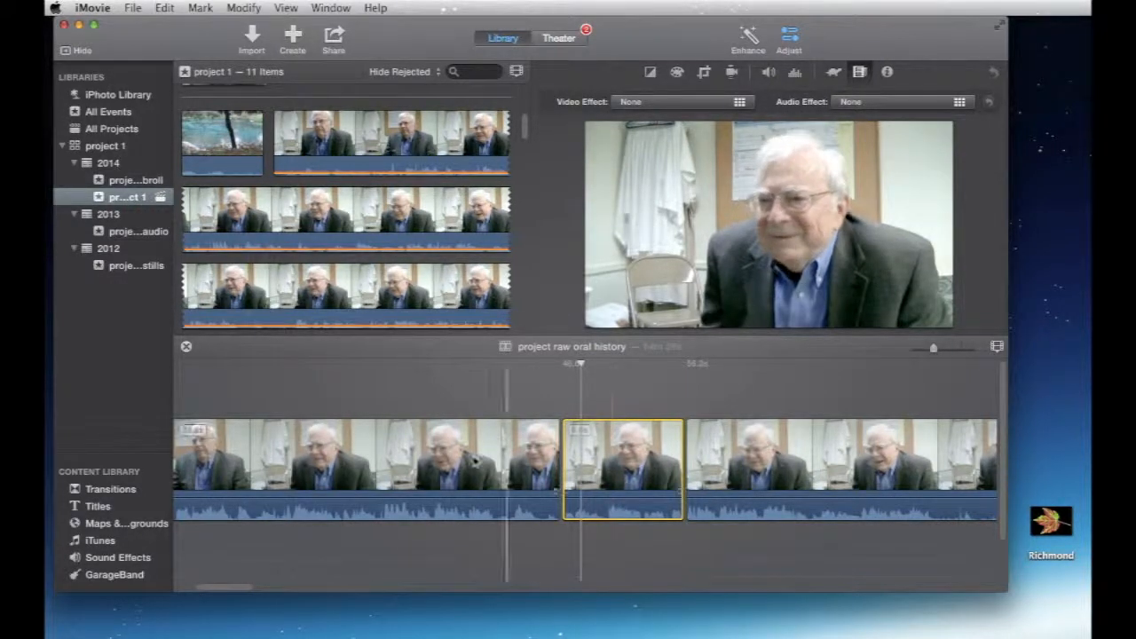
# Add a 27.0 s section of the 1.7 m music track from the project 1 audio event beneath the start of the timeline.
pyautogui.hscroll(-5, 364, 466)
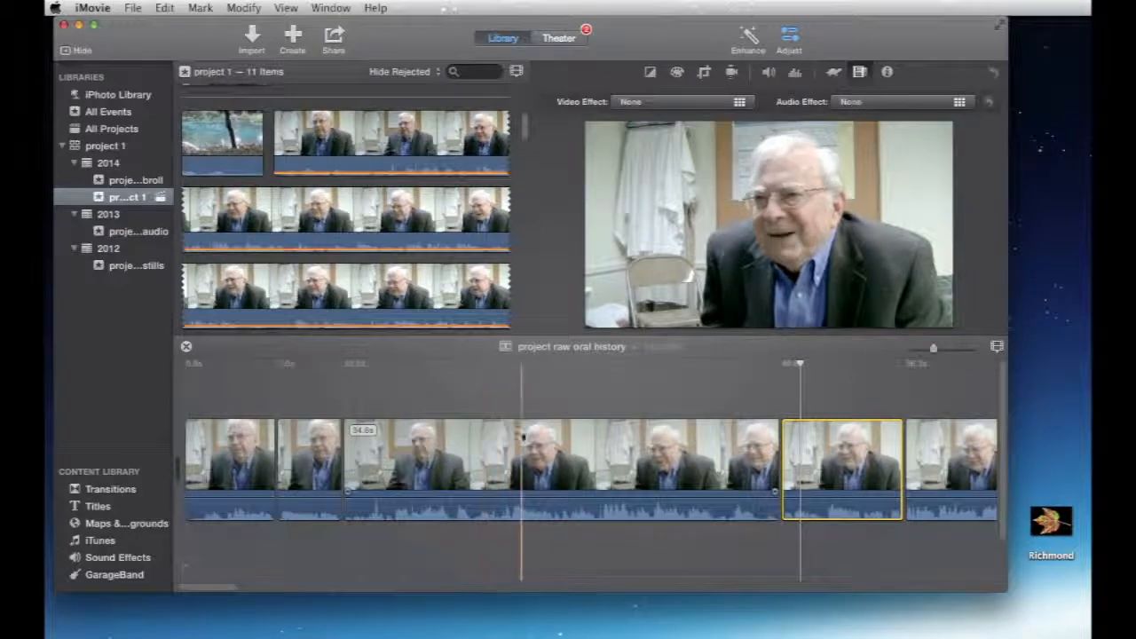
pyautogui.scroll(-3, 332, 271)
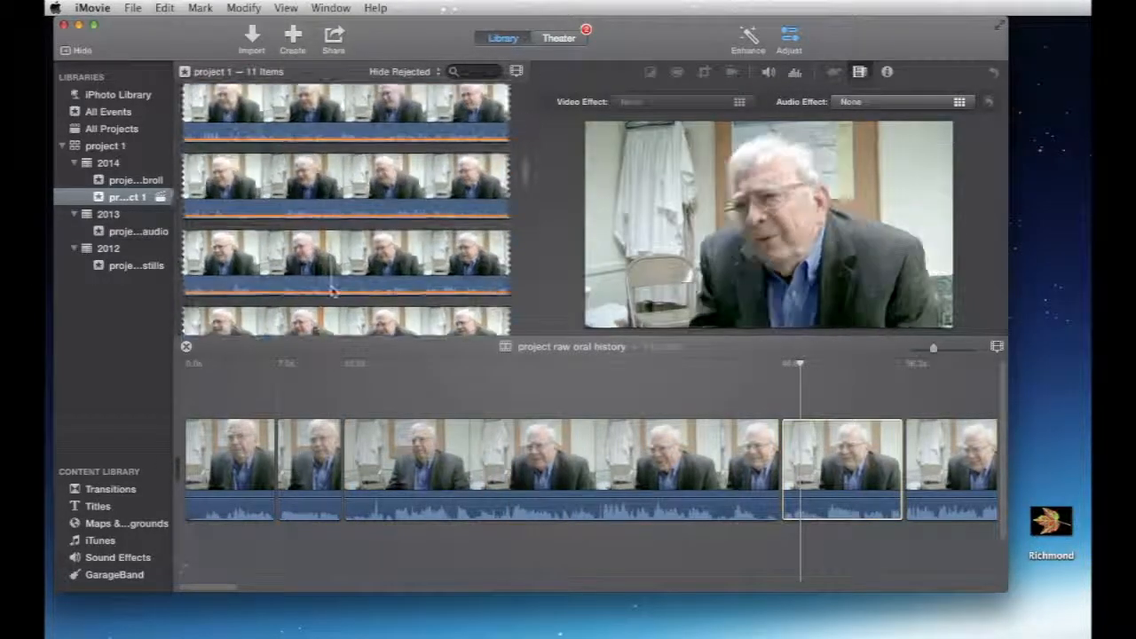
pyautogui.click(146, 232)
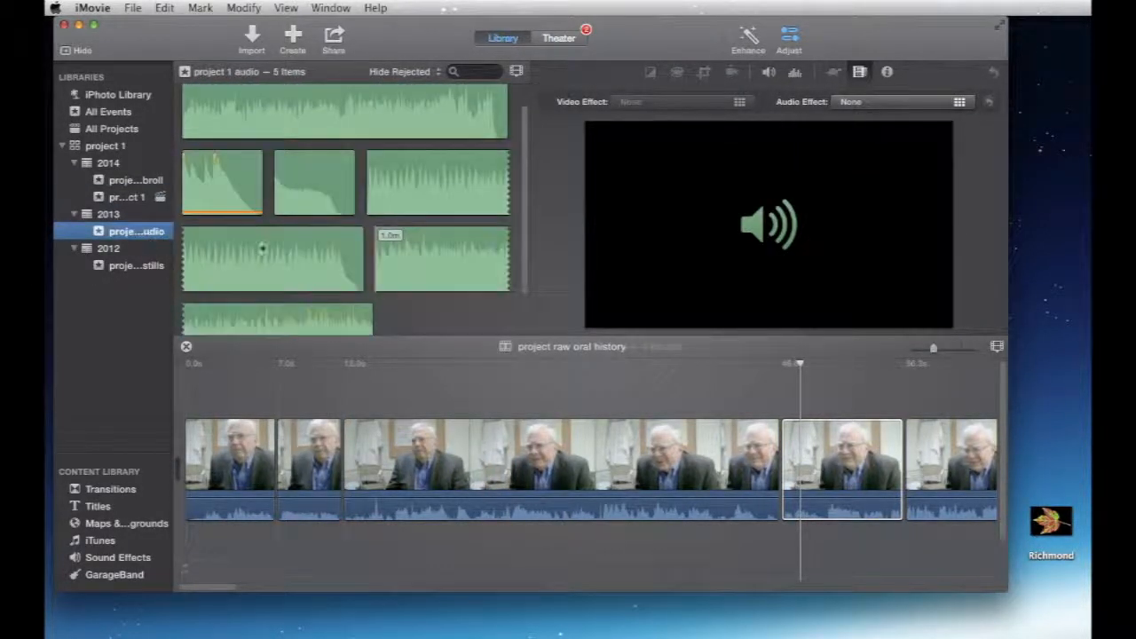
pyautogui.click(427, 255)
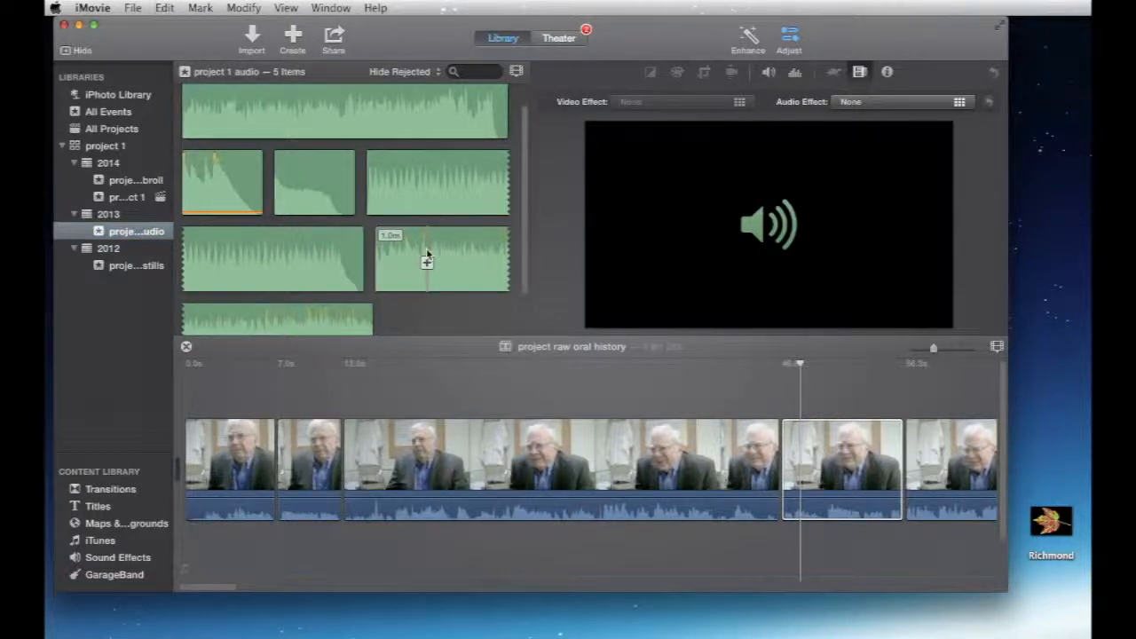
pyautogui.click(421, 186)
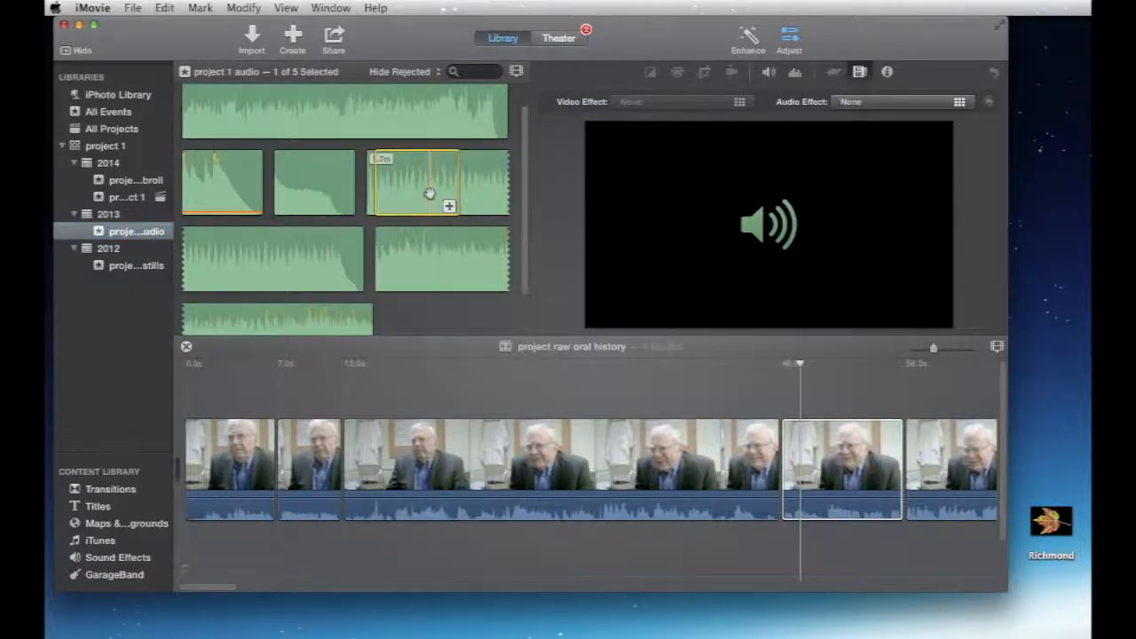
pyautogui.moveTo(428, 194); pyautogui.dragTo(388, 535)
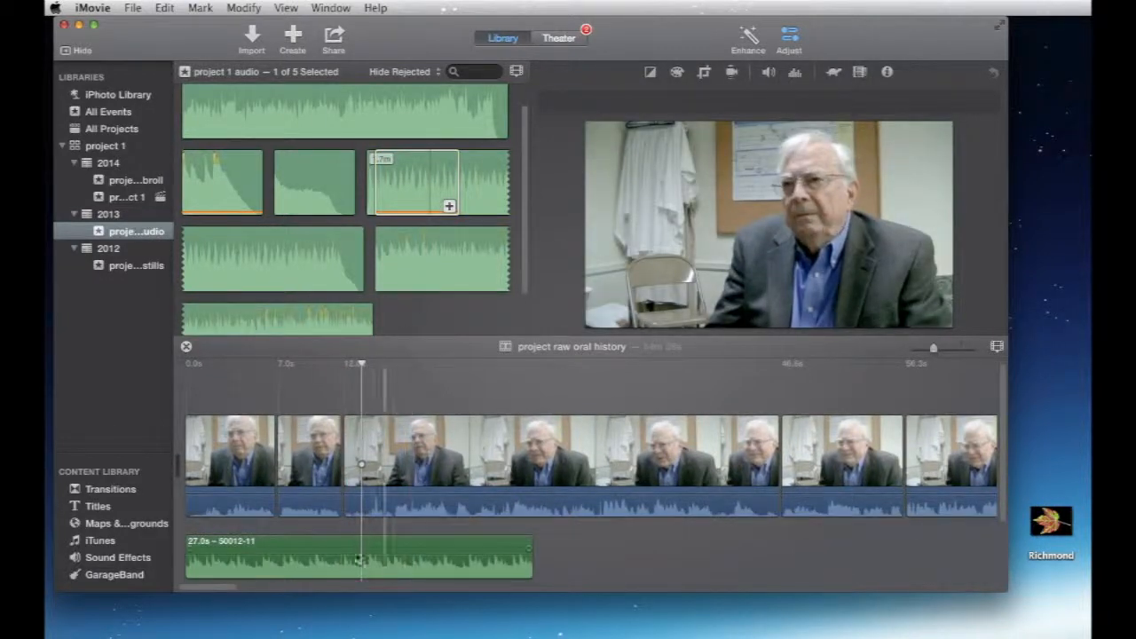
# Split the green music clip twice, into segments of 8.2 s, 5.1 s and 13.6 s.
pyautogui.click(320, 552)
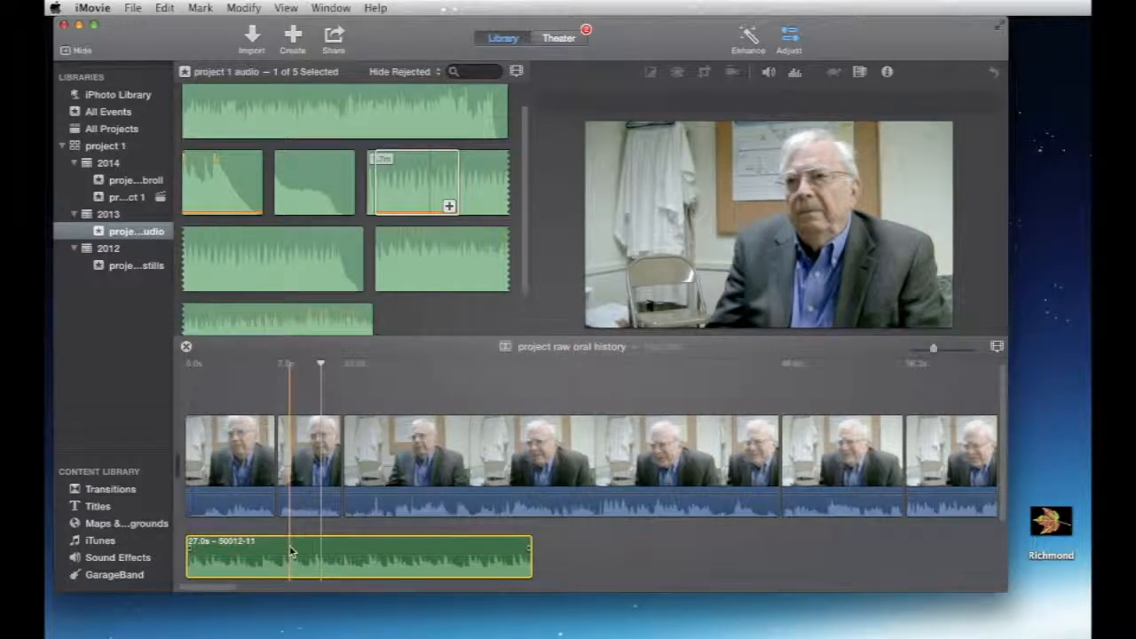
pyautogui.press('super+b')
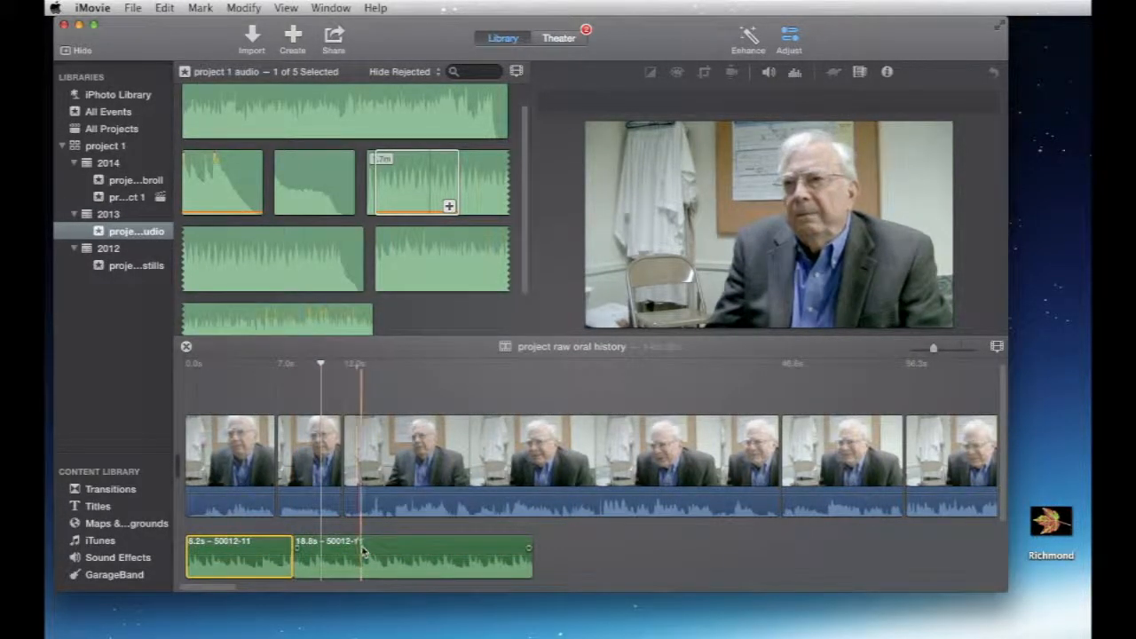
pyautogui.click(362, 550)
pyautogui.press('super+b')
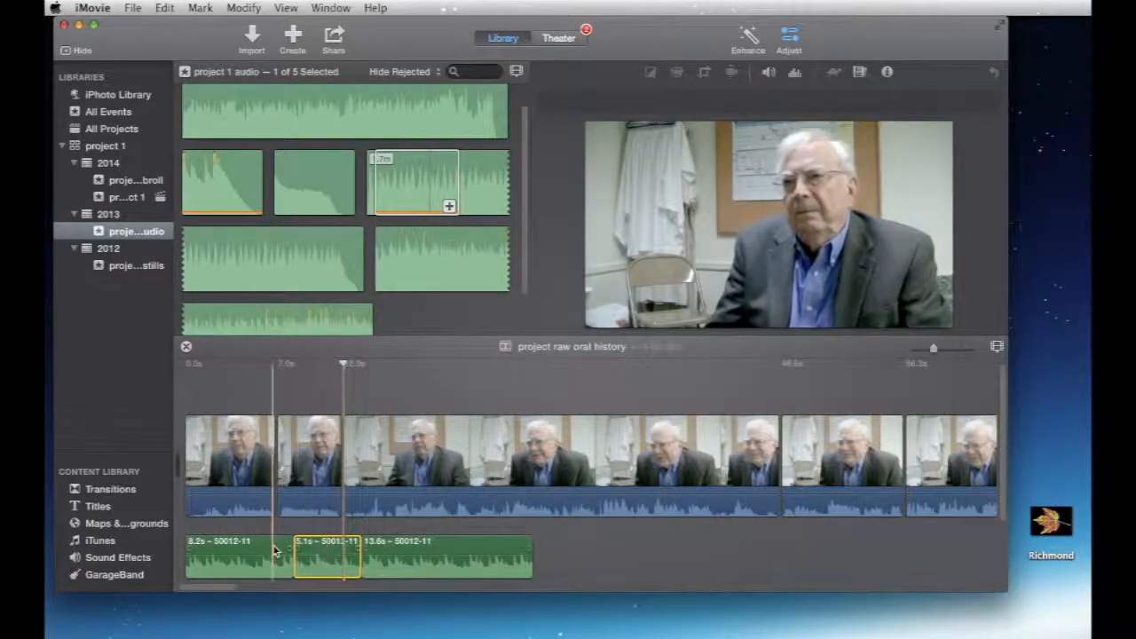
# Play the timeline from just before the first split in the music clip.
pyautogui.click(267, 401)
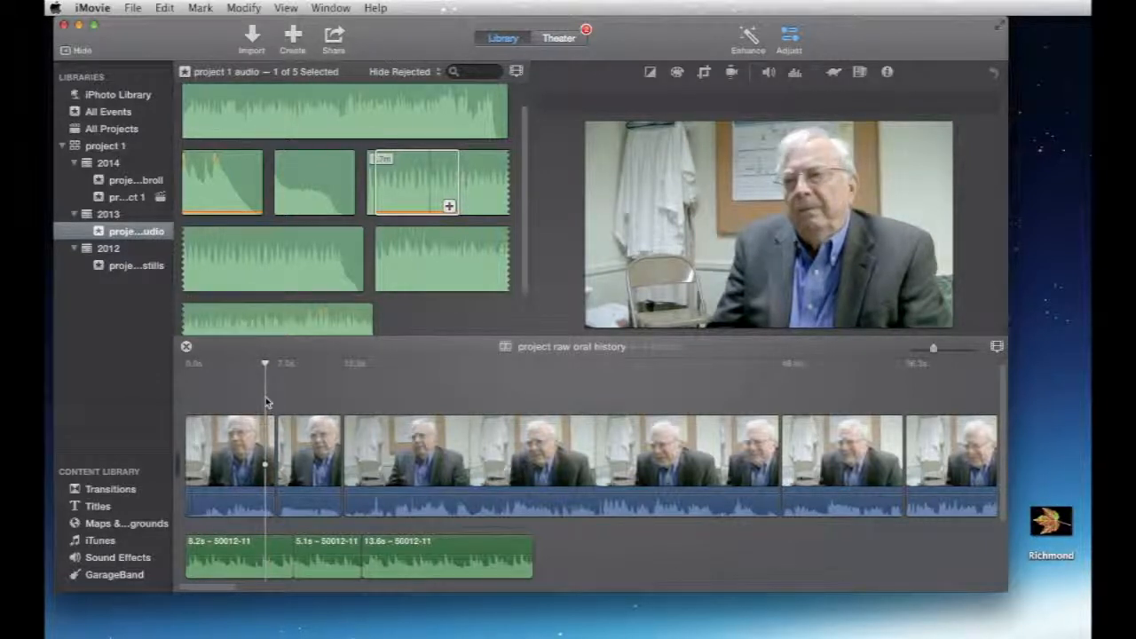
pyautogui.press('space')
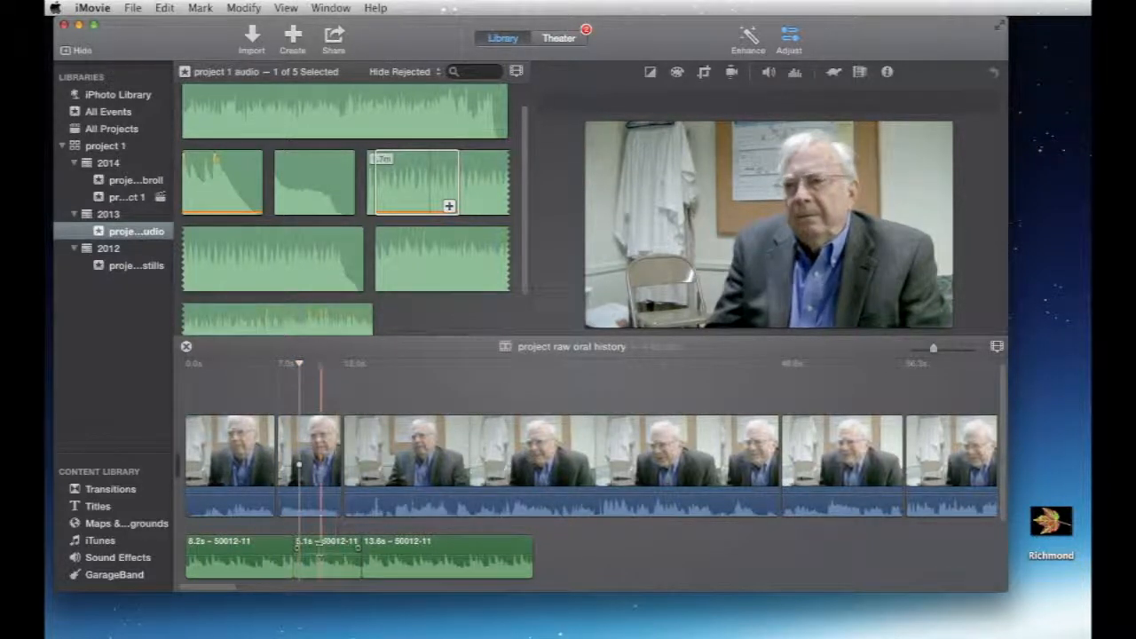
# Browse the available audio effects for the middle 5.1 s music segment and close the chooser without applying one.
pyautogui.click(318, 554)
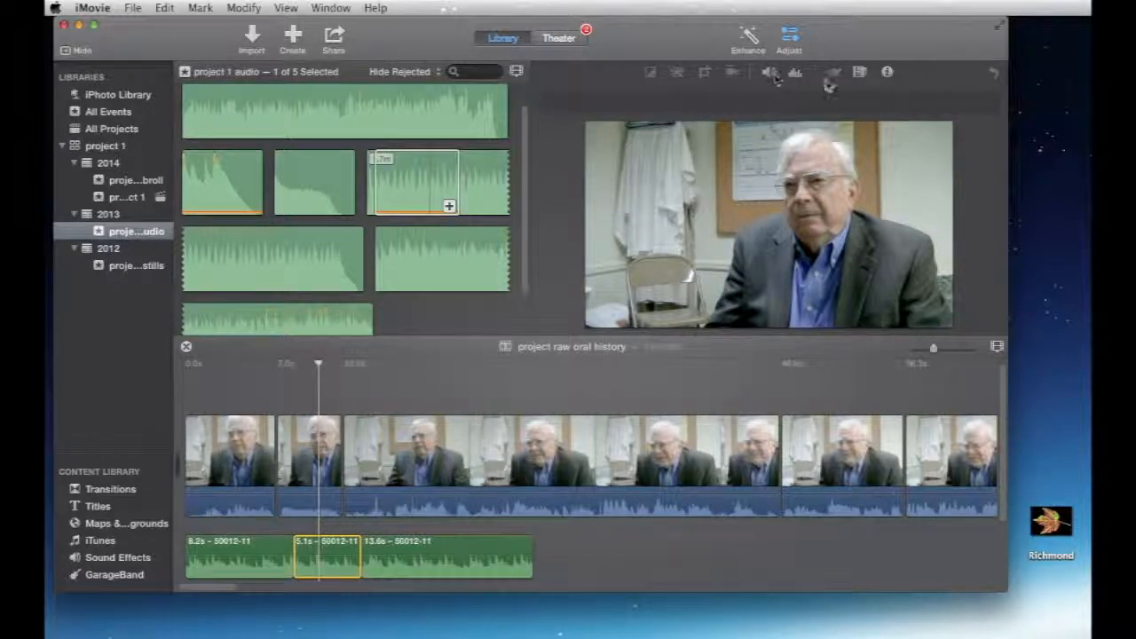
pyautogui.click(858, 74)
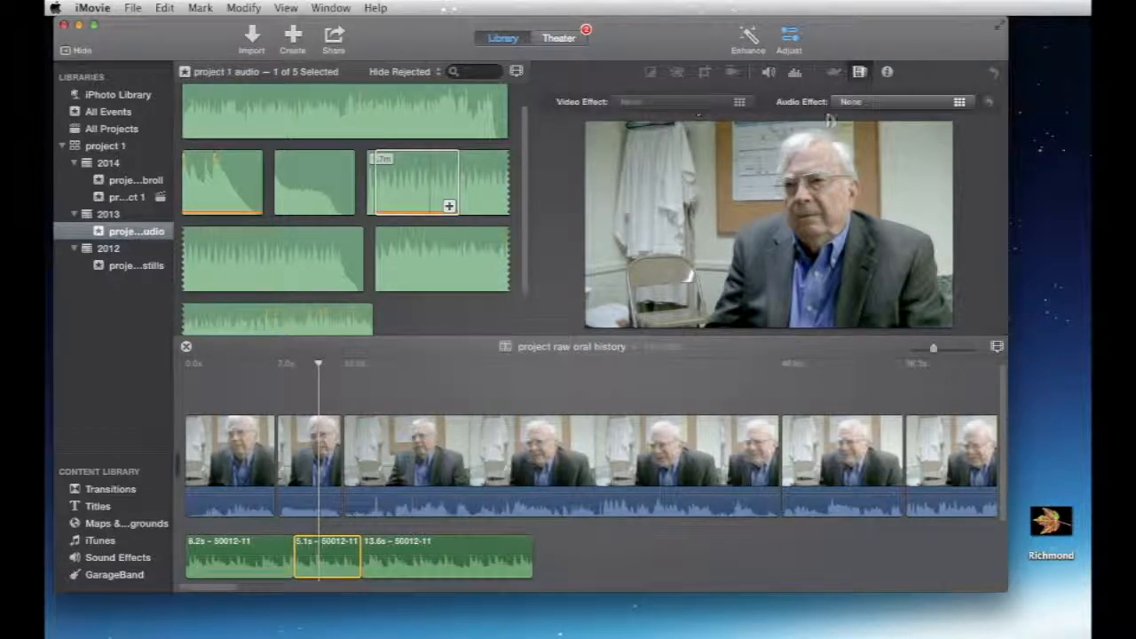
pyautogui.click(896, 102)
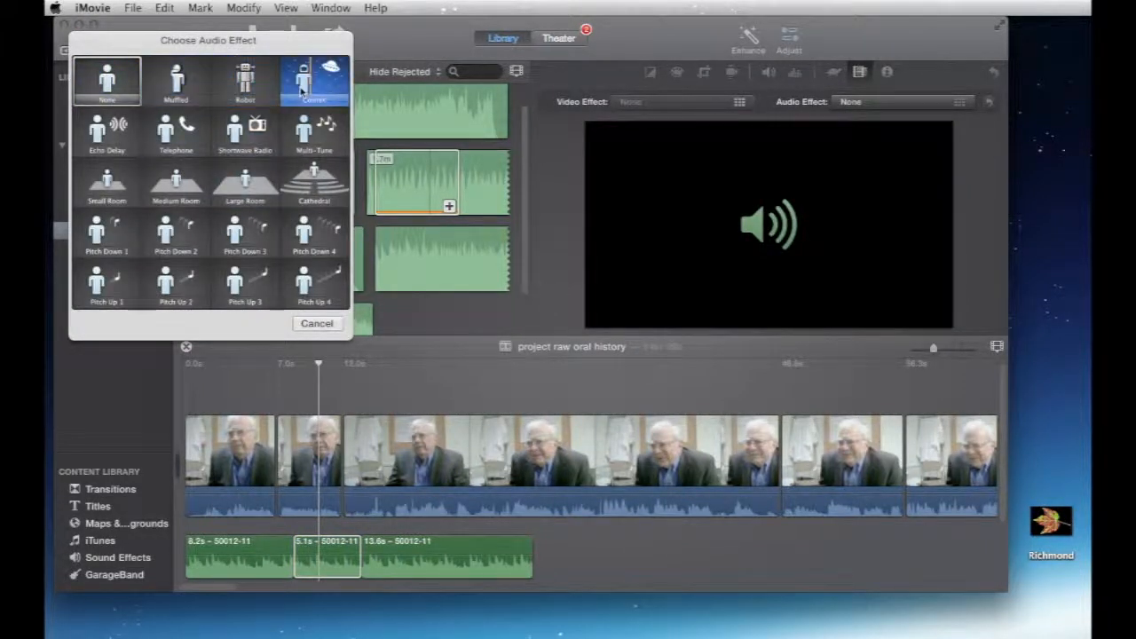
pyautogui.click(311, 323)
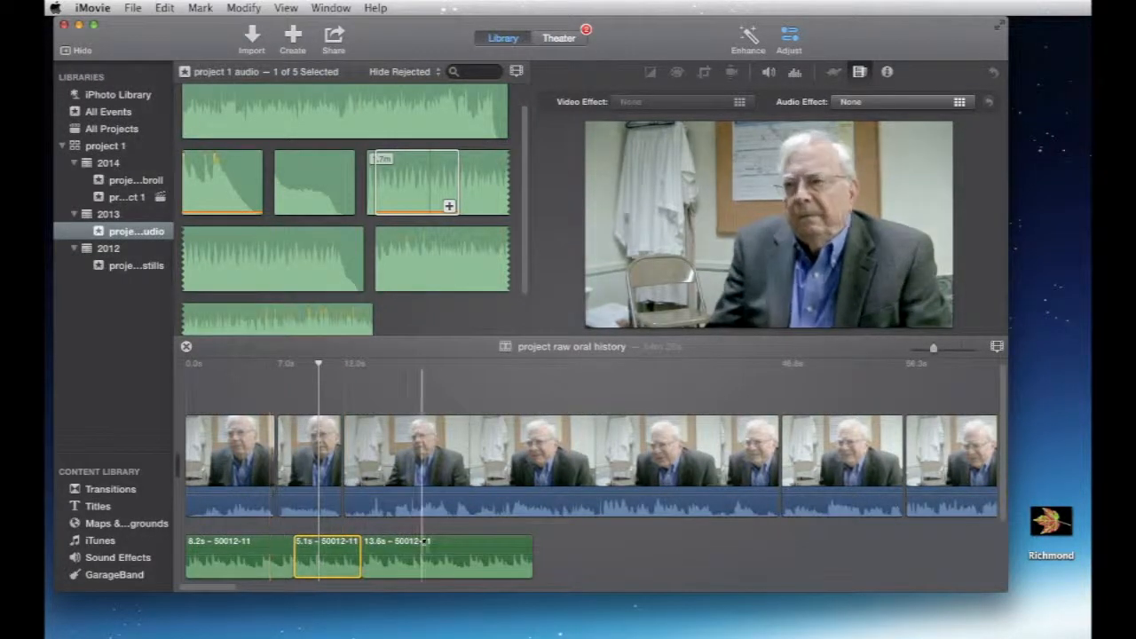
# Undo both splits in the music and delete the whole 27.0 s music clip from the timeline.
pyautogui.press('super+z')
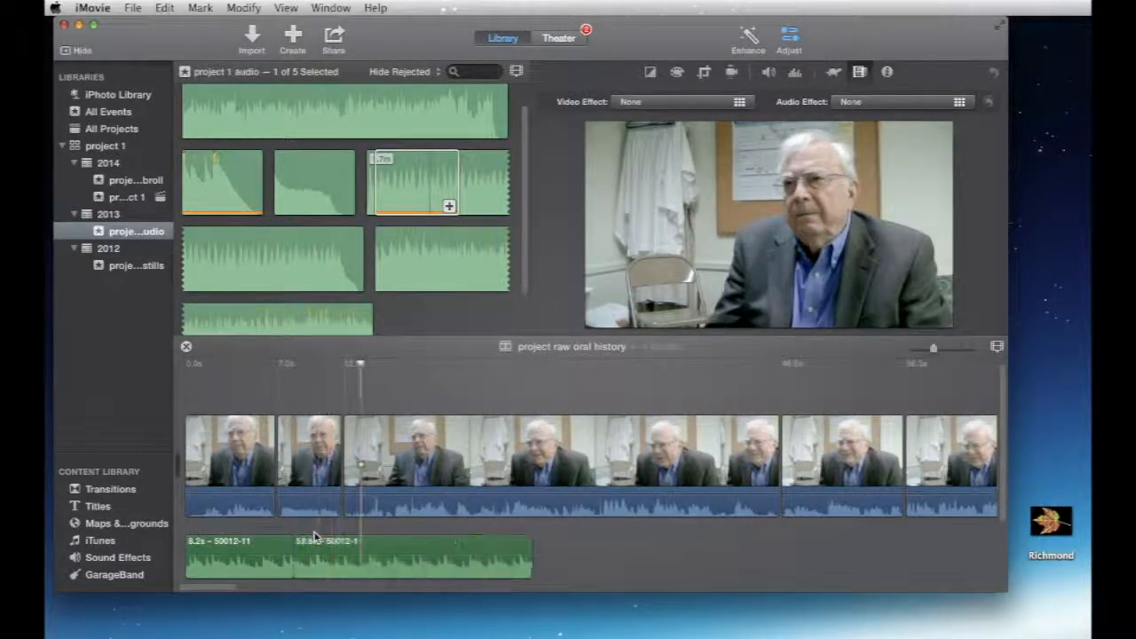
pyautogui.press('super+z')
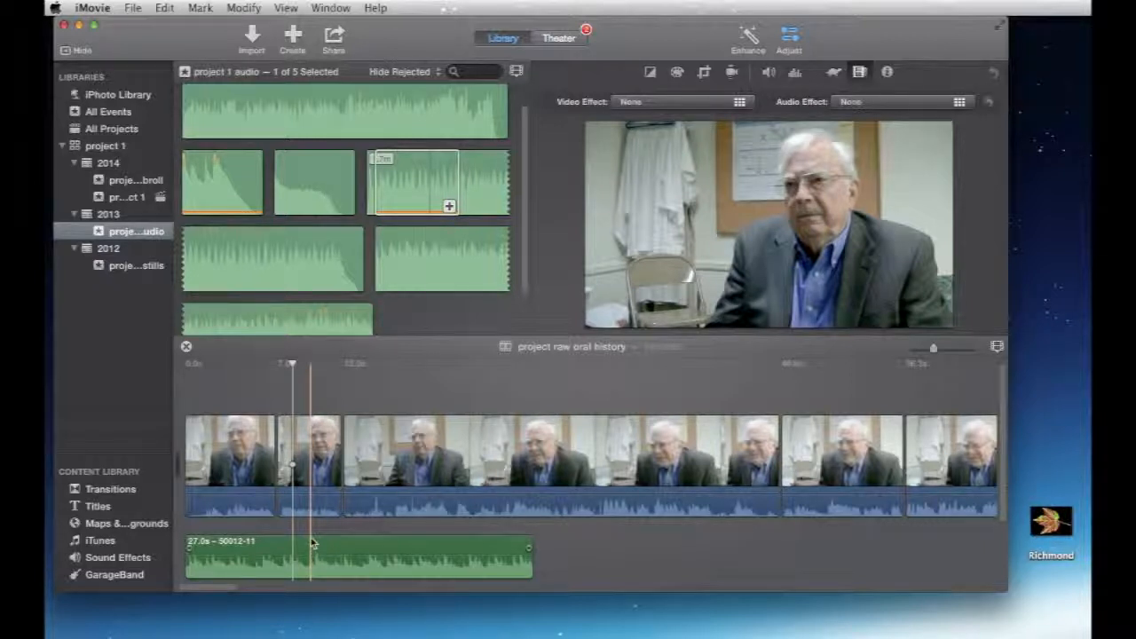
pyautogui.click(384, 545)
pyautogui.press('Delete')
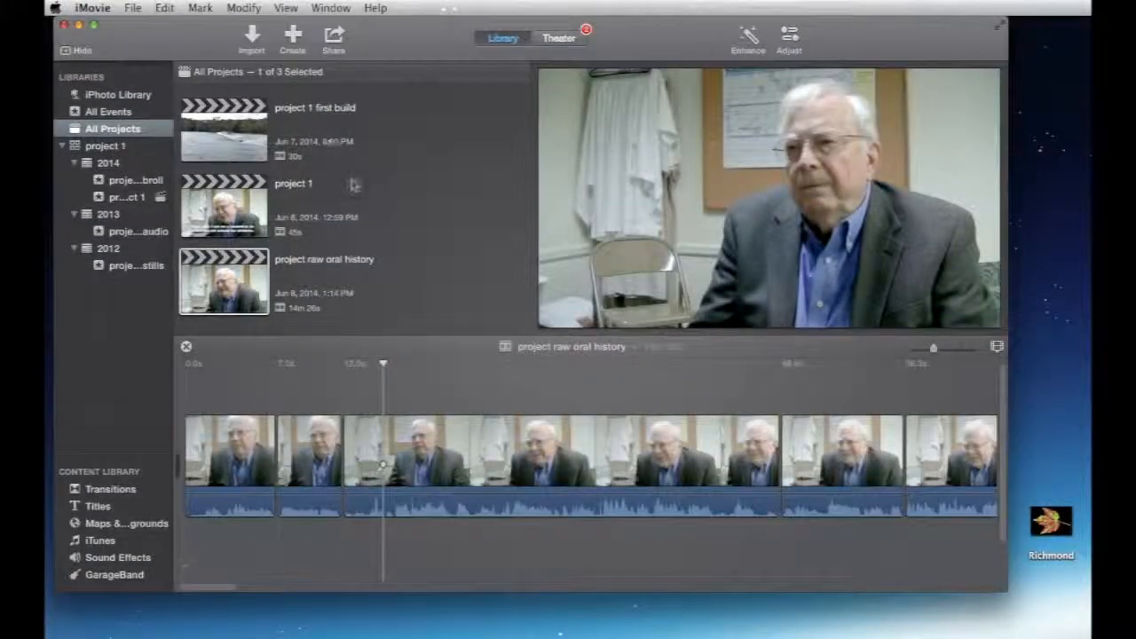
# Open project 1 from the All Projects list in the timeline.
pyautogui.click(238, 199)
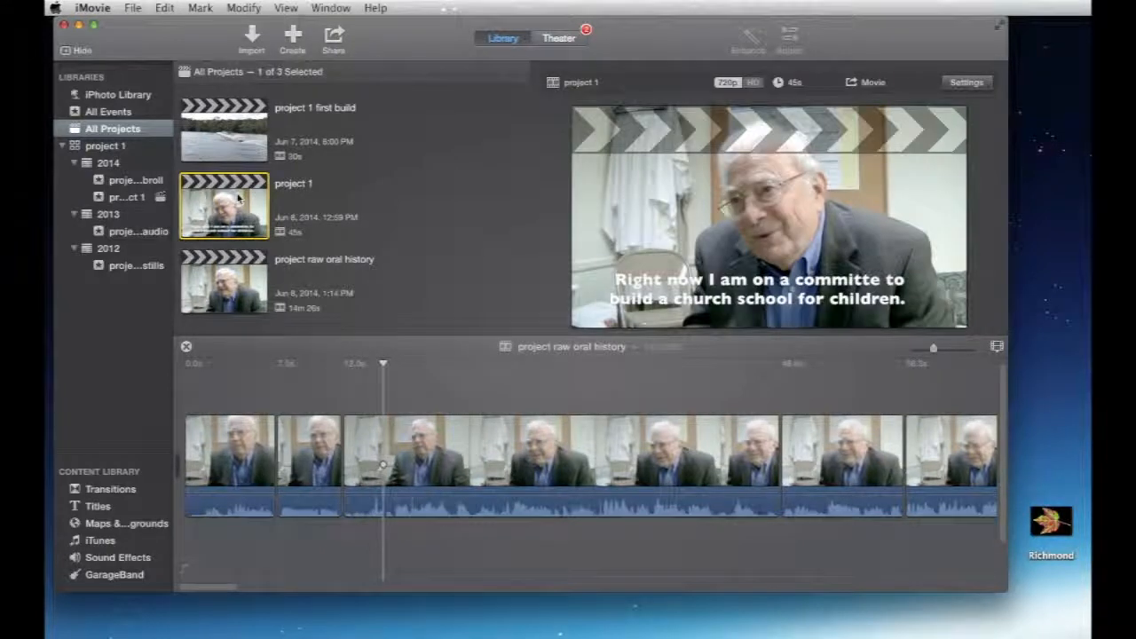
pyautogui.doubleClick(237, 199)
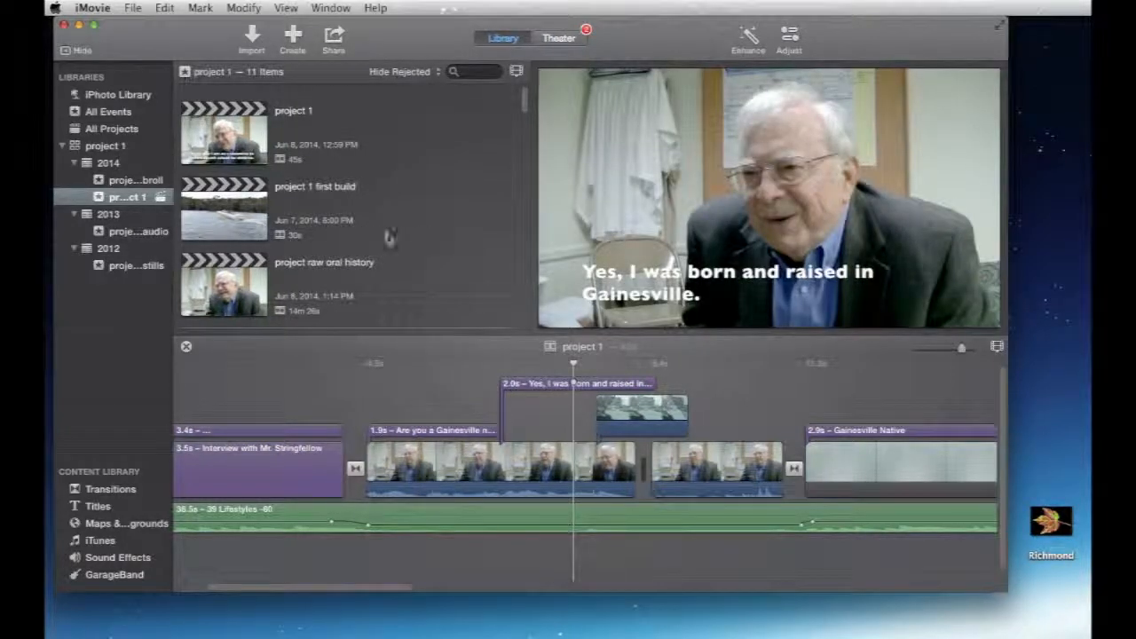
# Look through the media in the project 1, project 1 audio and project 1 video broll events, ending at the project 1 boat clips.
pyautogui.click(90, 202)
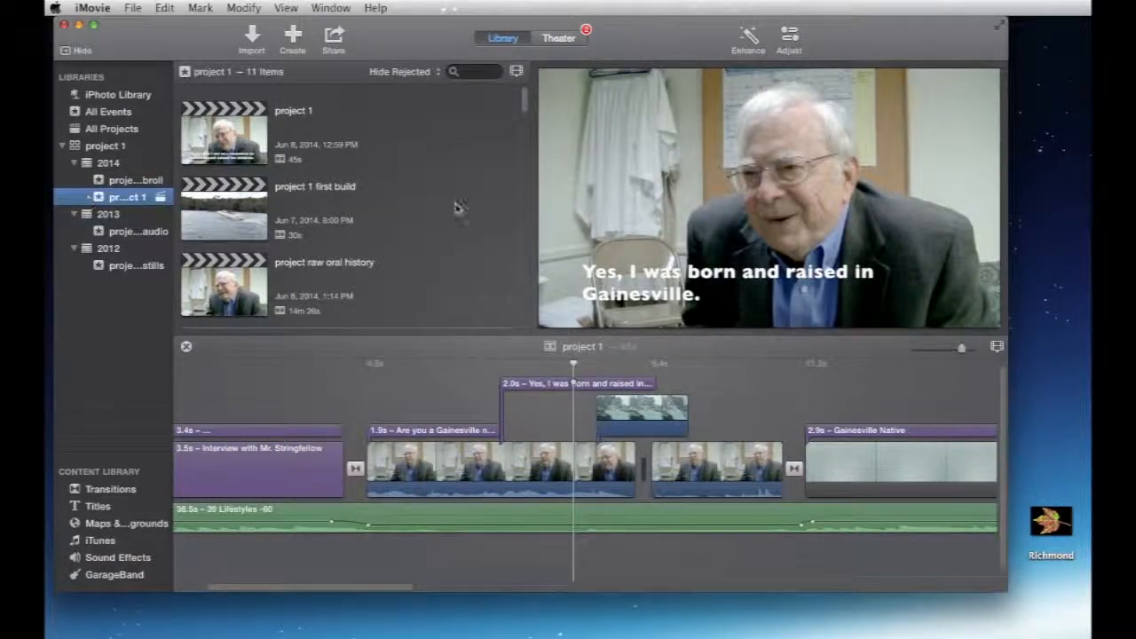
pyautogui.scroll(-10, 457, 206)
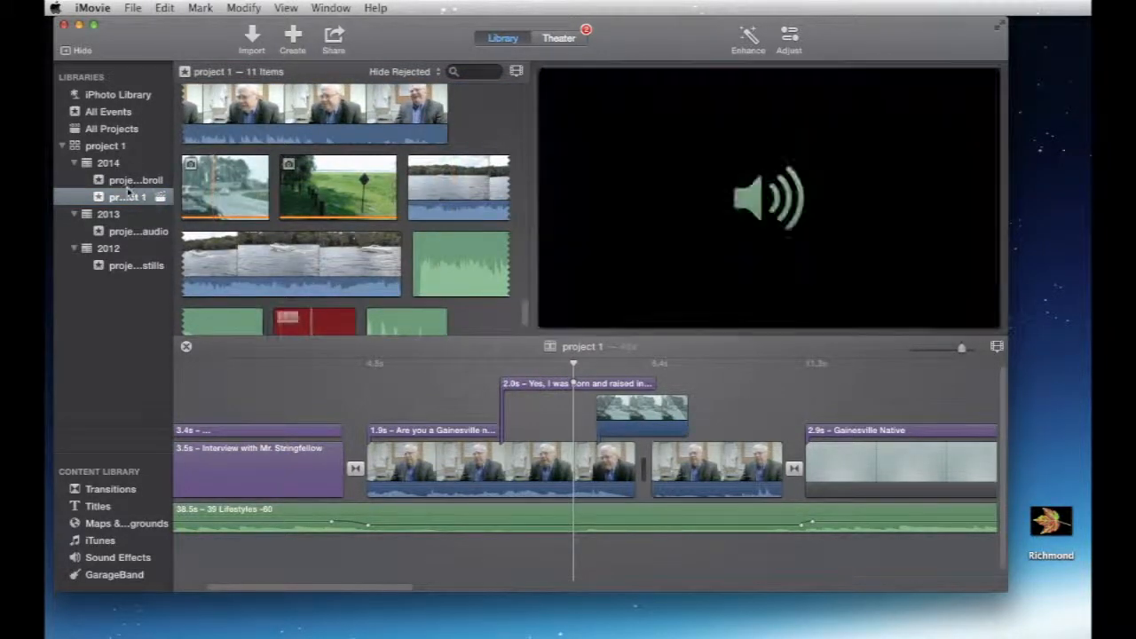
pyautogui.click(123, 234)
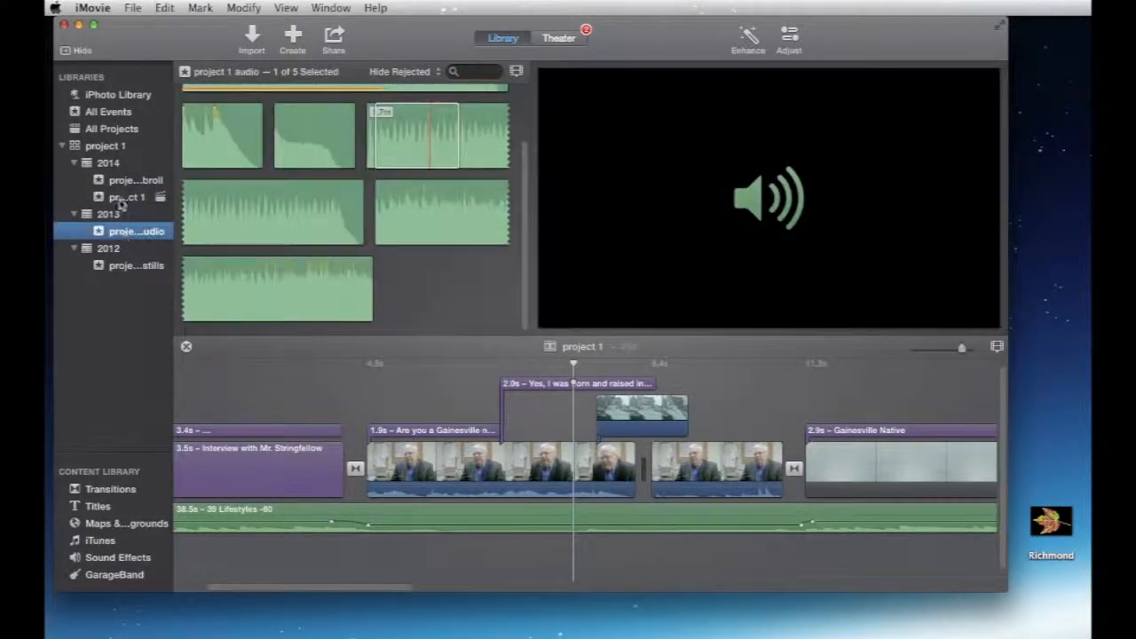
pyautogui.click(122, 184)
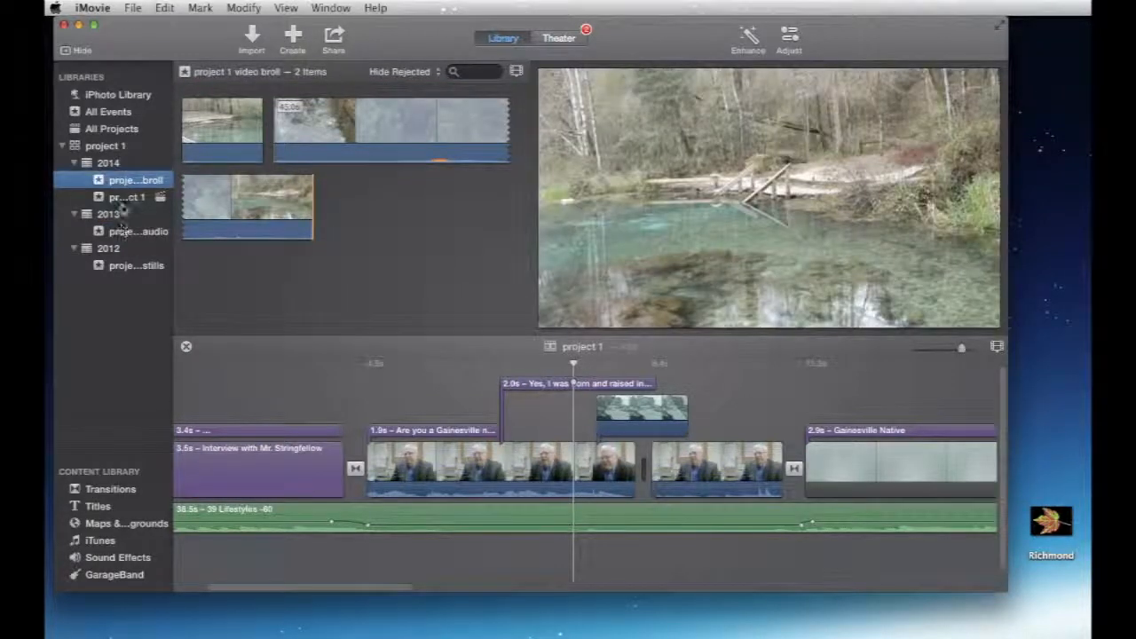
pyautogui.click(124, 203)
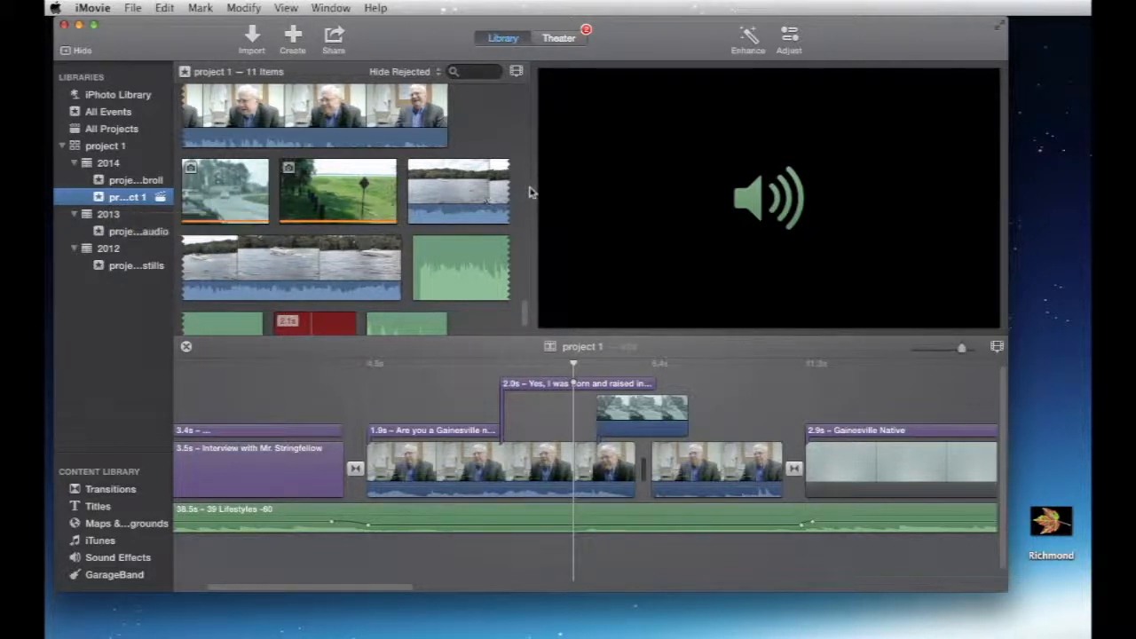
pyautogui.moveTo(526, 313); pyautogui.dragTo(526, 314)
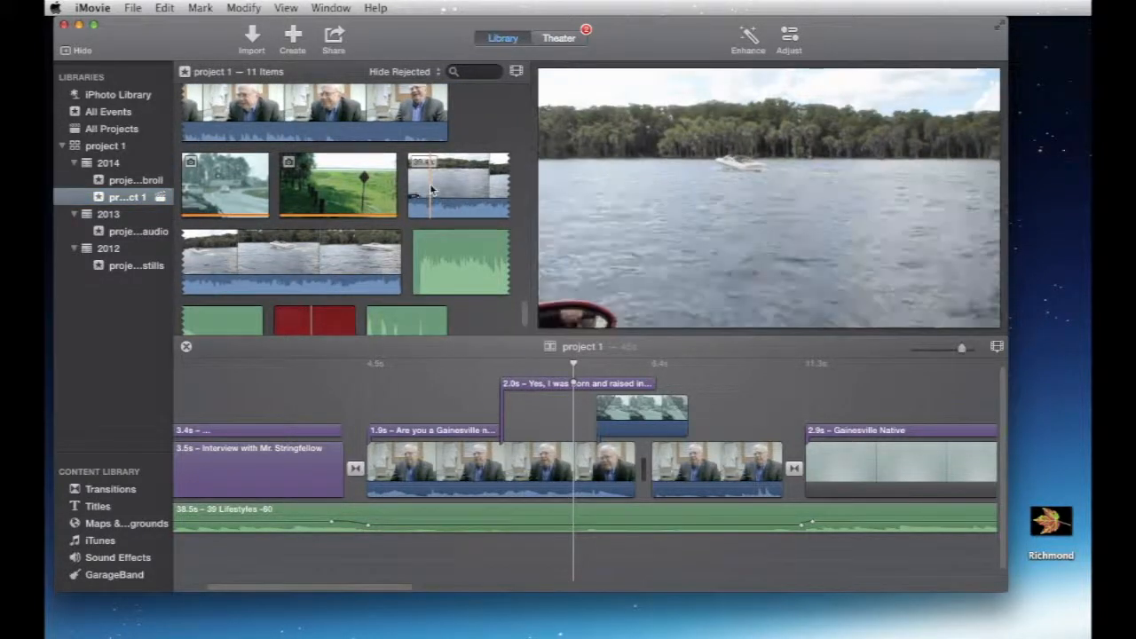
# Select a range in the later part of the 39.4 s boat clip and clear that selection.
pyautogui.click(433, 187)
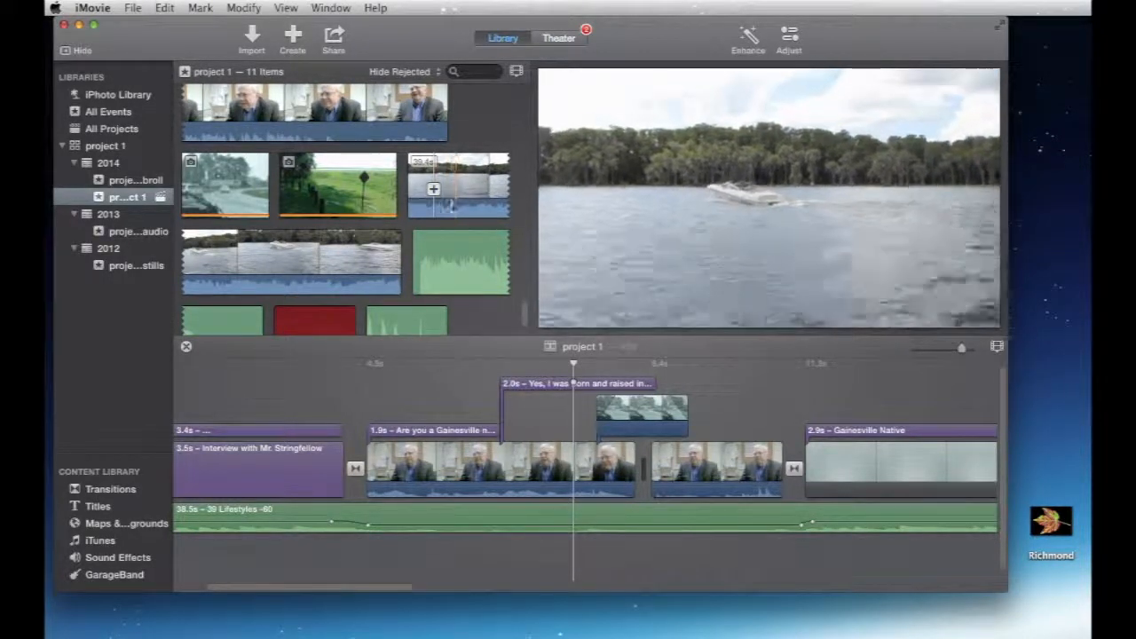
pyautogui.moveTo(442, 206); pyautogui.dragTo(499, 199)
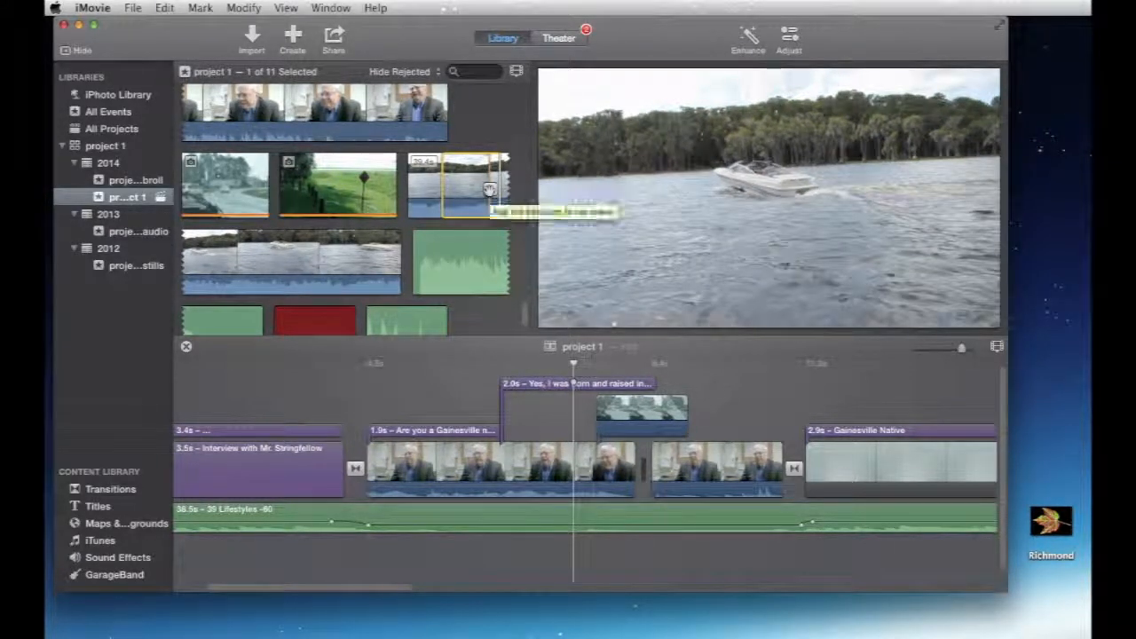
pyautogui.click(427, 196)
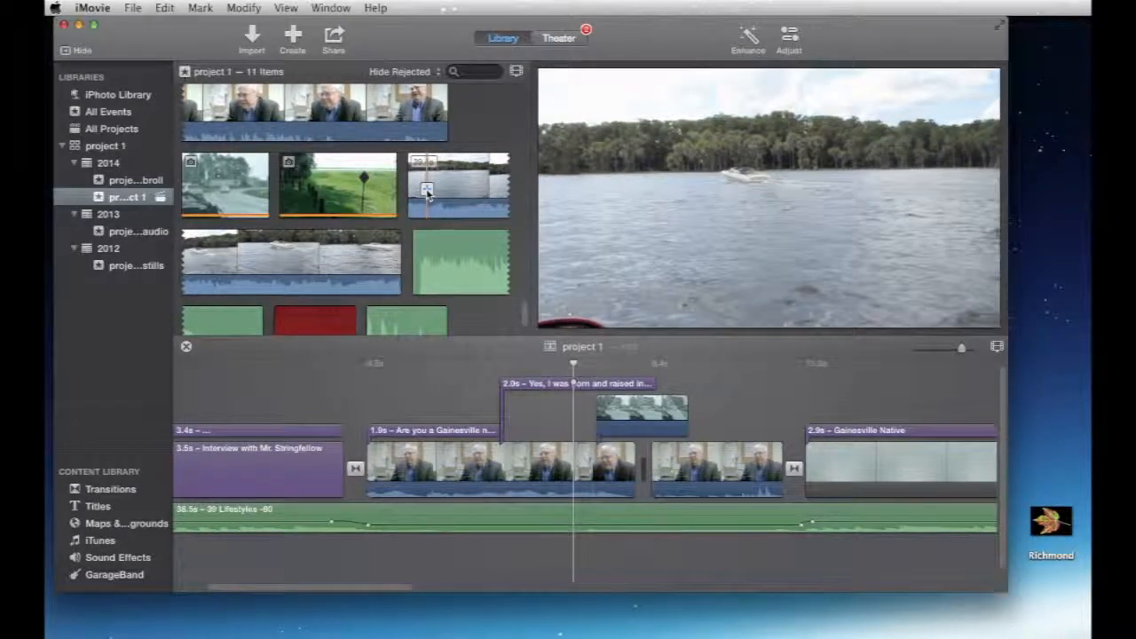
# Add a 4.0 s range of the 39.4 s boat clip to the end of the project 1 timeline and delete it again.
pyautogui.hscroll(10, 437, 391)
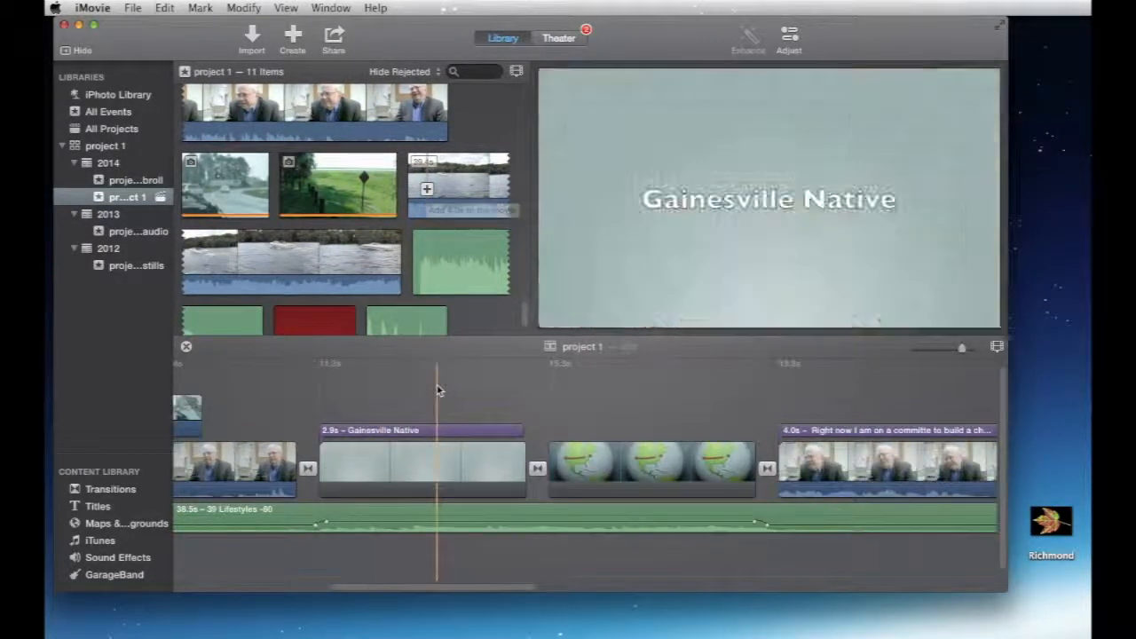
pyautogui.hscroll(15, 437, 390)
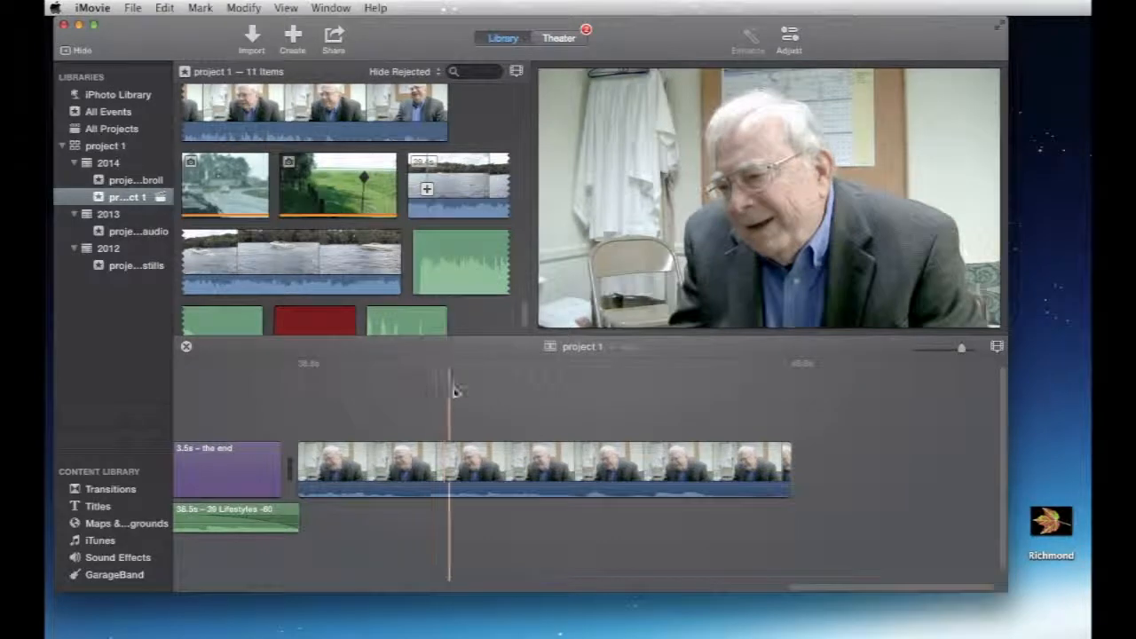
pyautogui.click(426, 189)
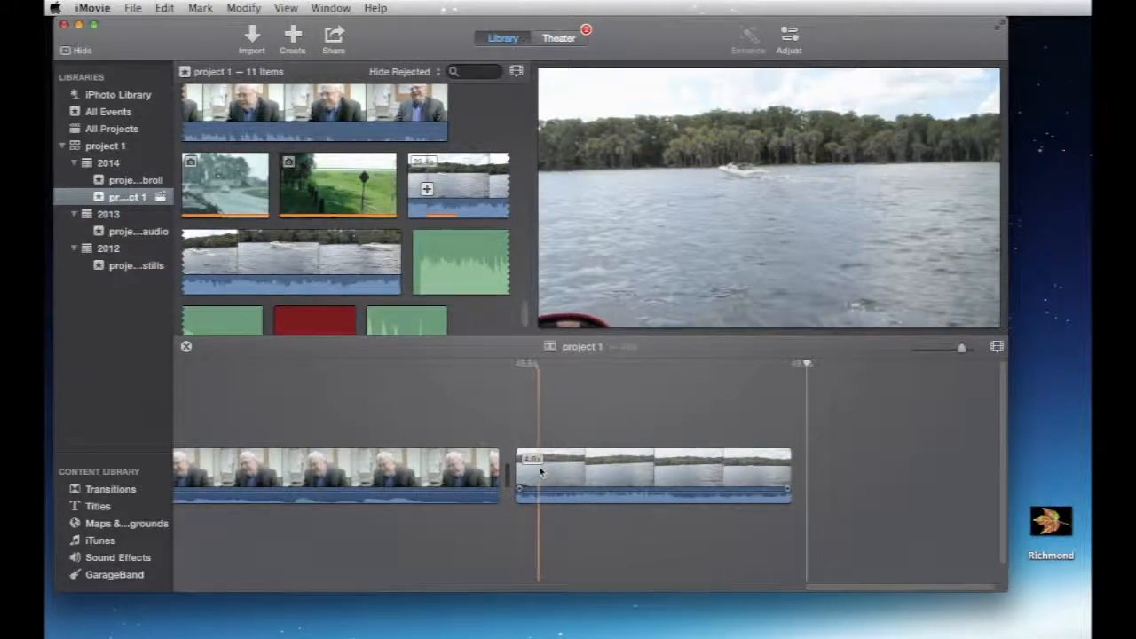
pyautogui.click(637, 467)
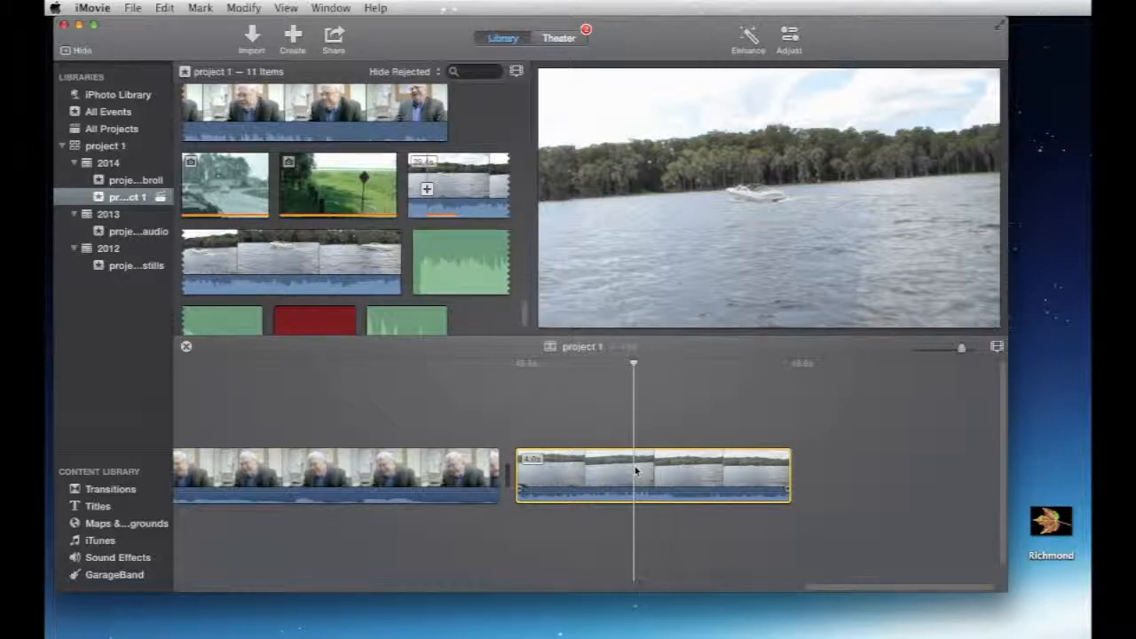
pyautogui.press('Delete')
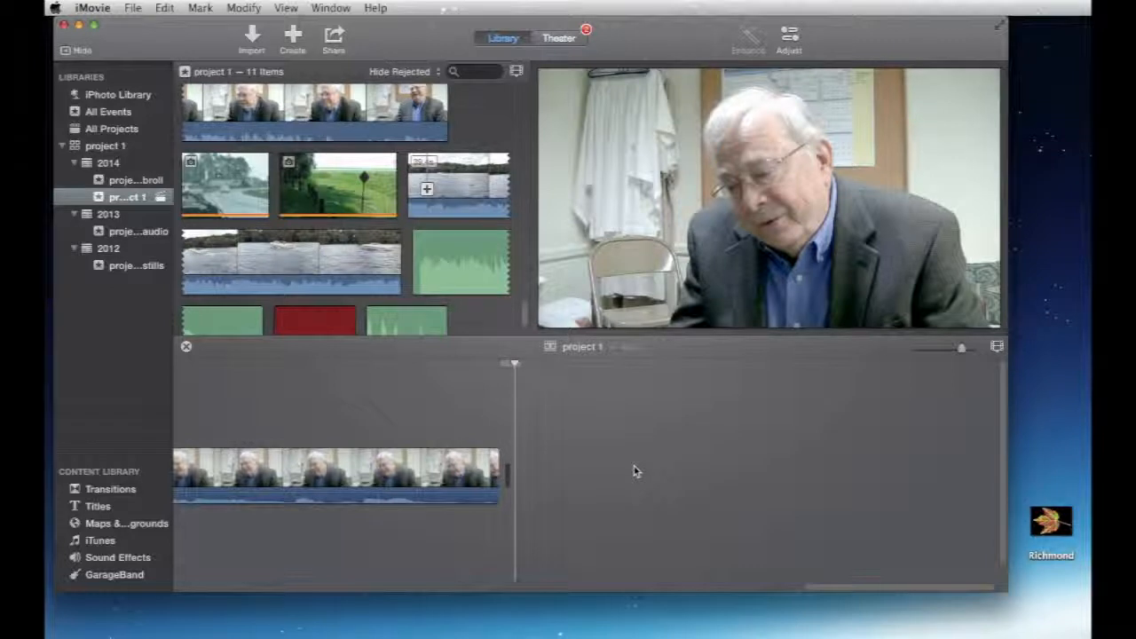
# Open the Richmond drive in Finder, view the project 1 iMovie library file's details, and close the window.
pyautogui.scroll(-2, 493, 254)
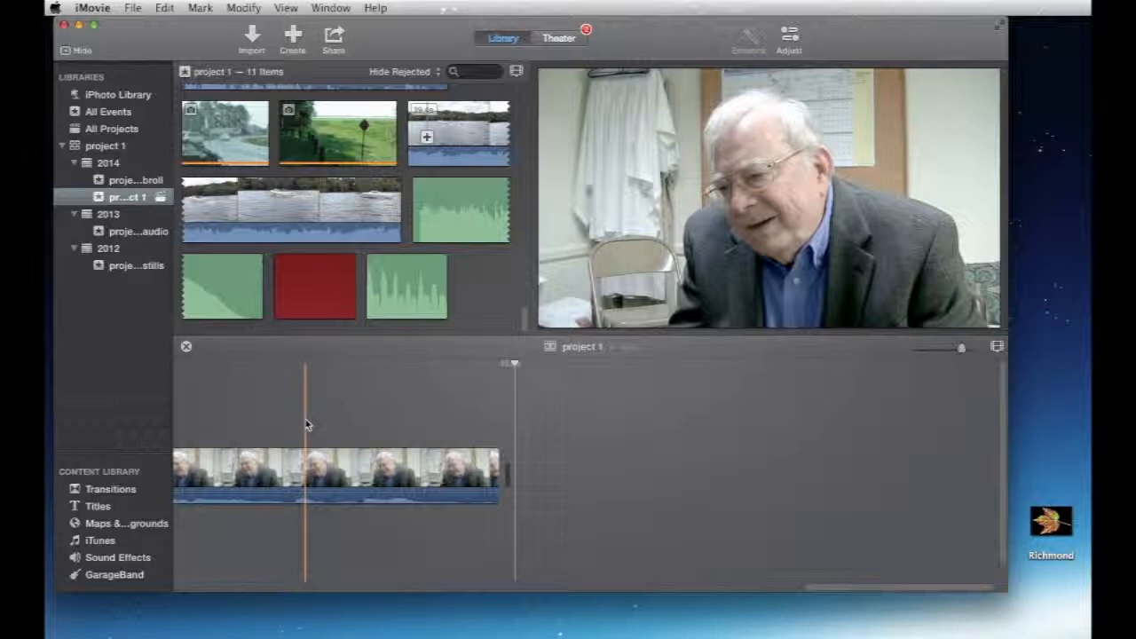
pyautogui.doubleClick(1050, 524)
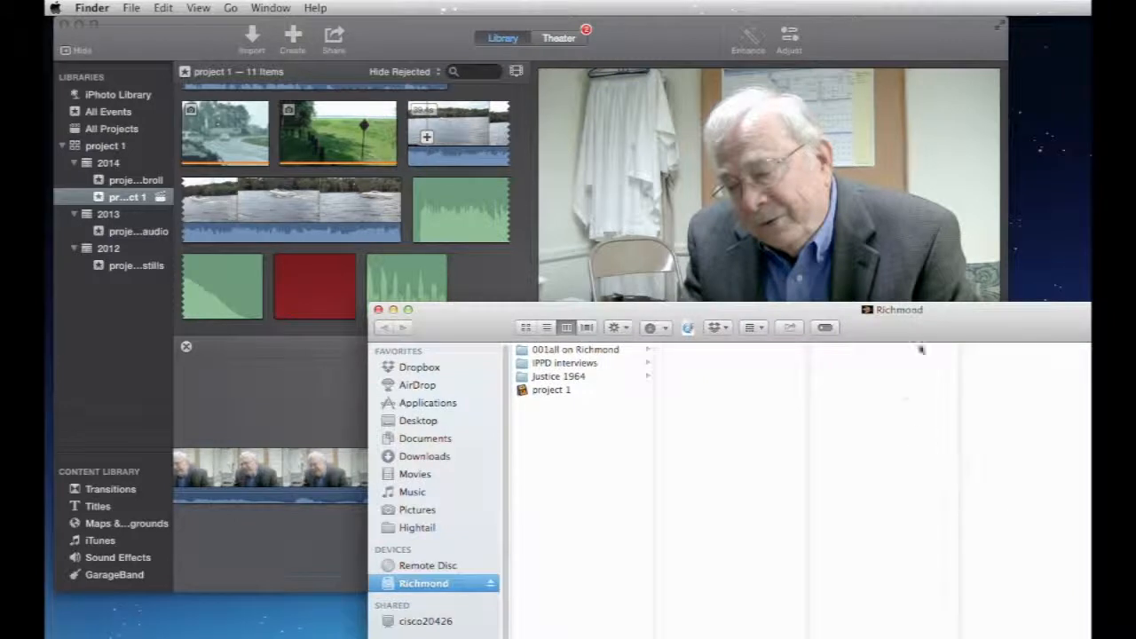
pyautogui.moveTo(924, 335); pyautogui.dragTo(920, 175)
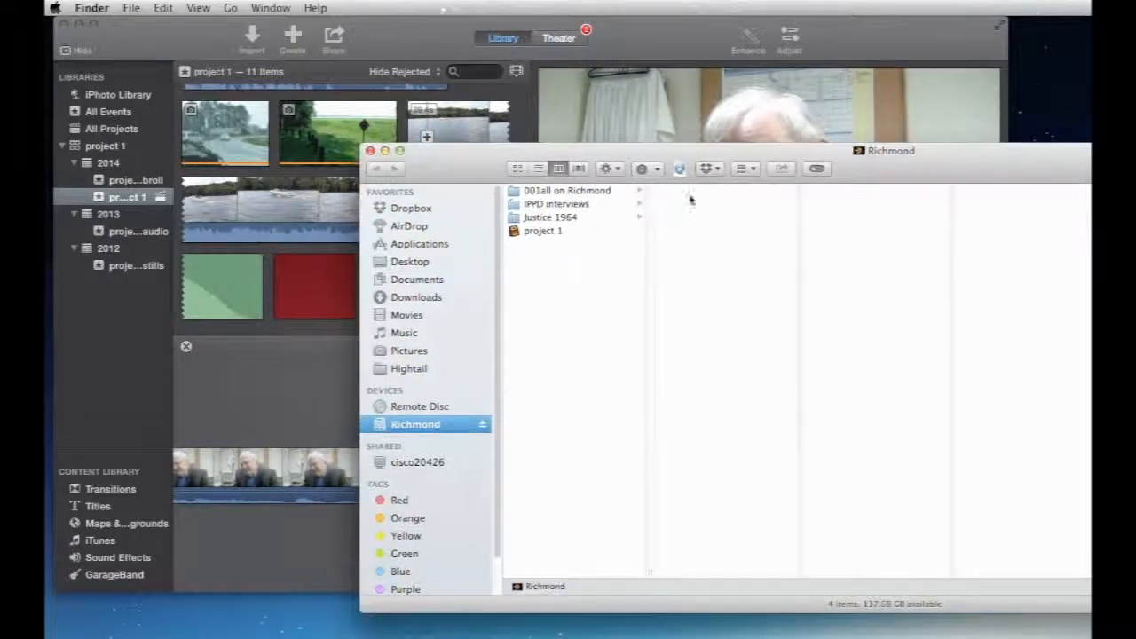
pyautogui.click(513, 232)
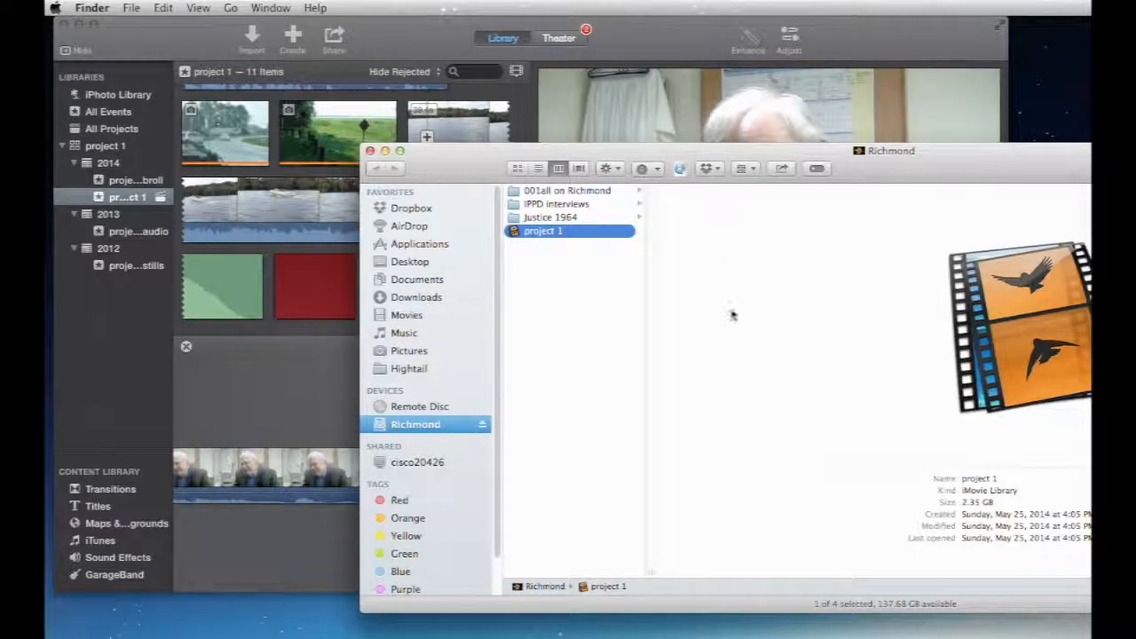
pyautogui.moveTo(866, 170); pyautogui.dragTo(861, 144)
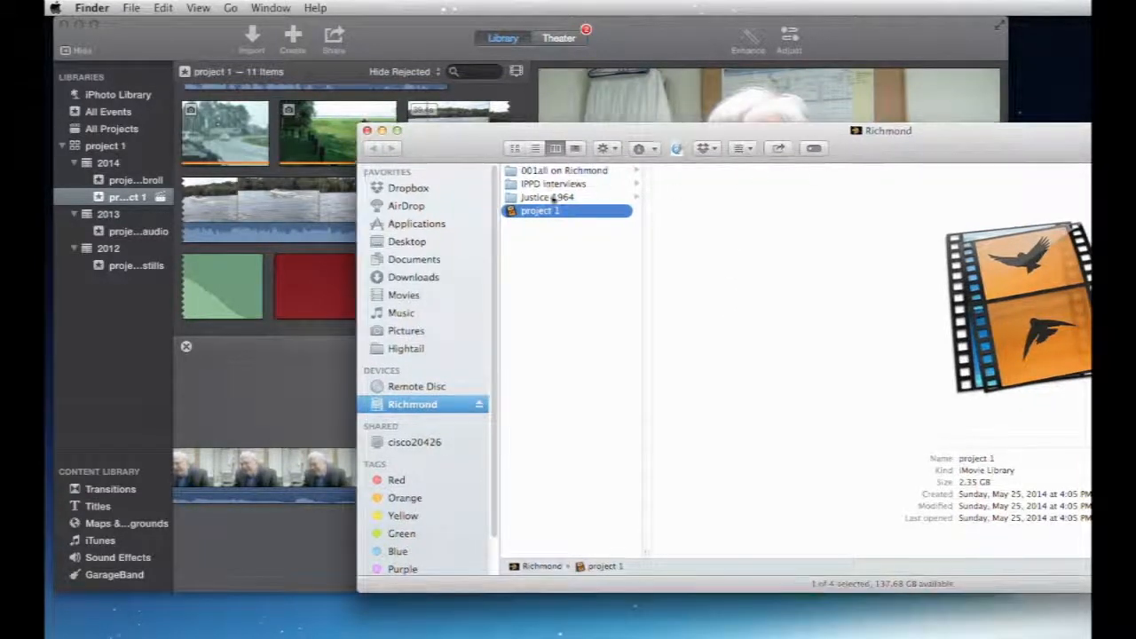
pyautogui.click(367, 130)
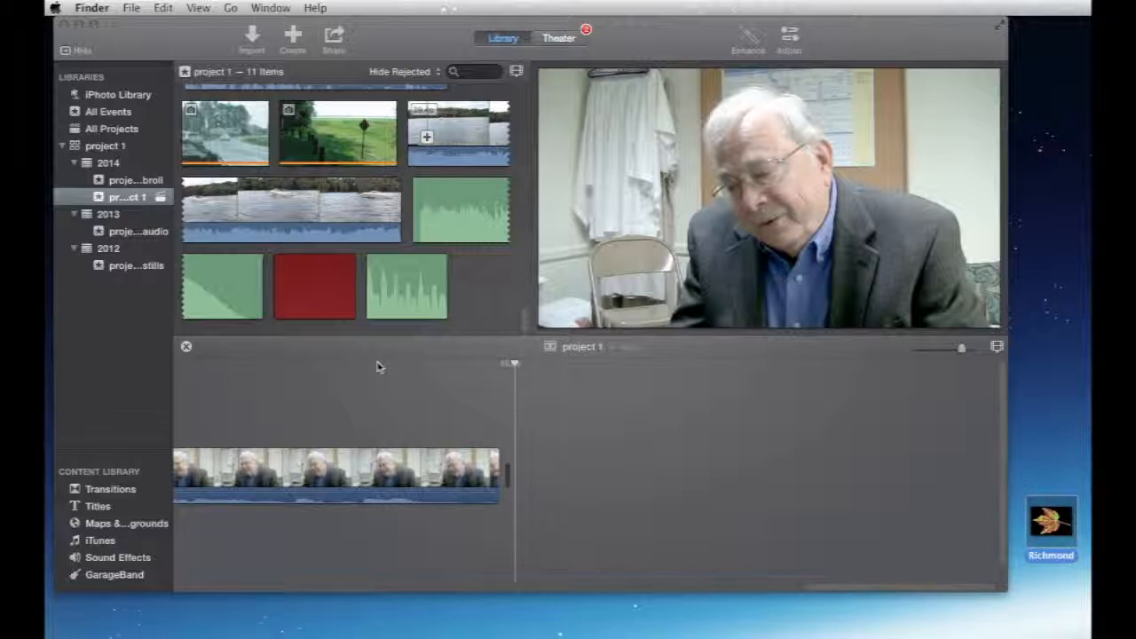
# Select the red 2.1 s audio clip in the project 1 event and show its clip information.
pyautogui.click(308, 282)
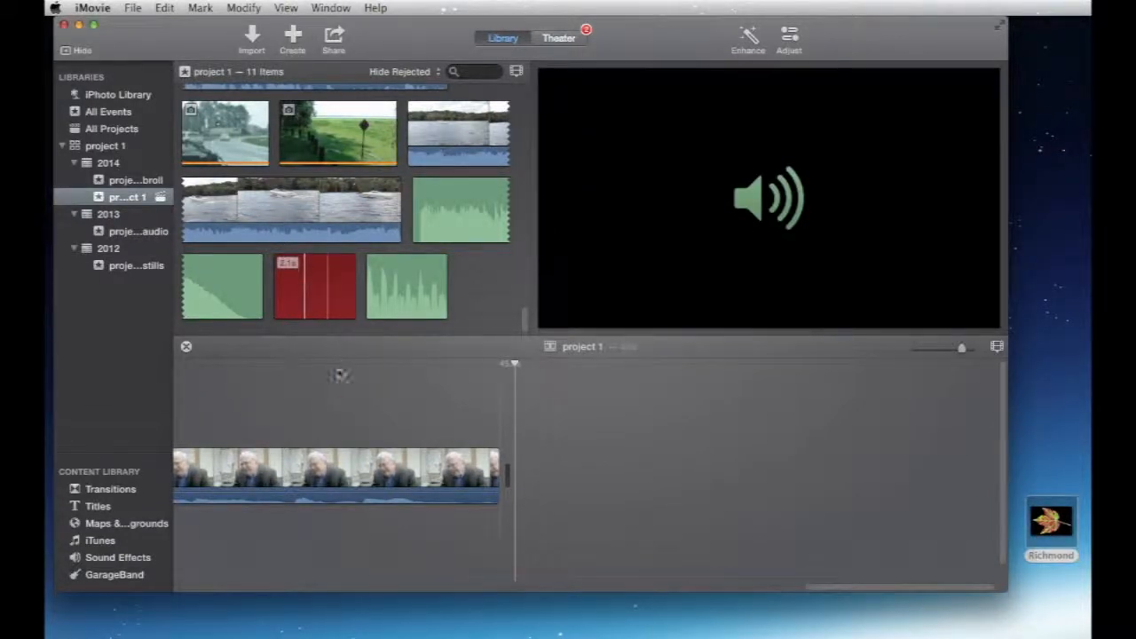
pyautogui.hscroll(-4, 345, 391)
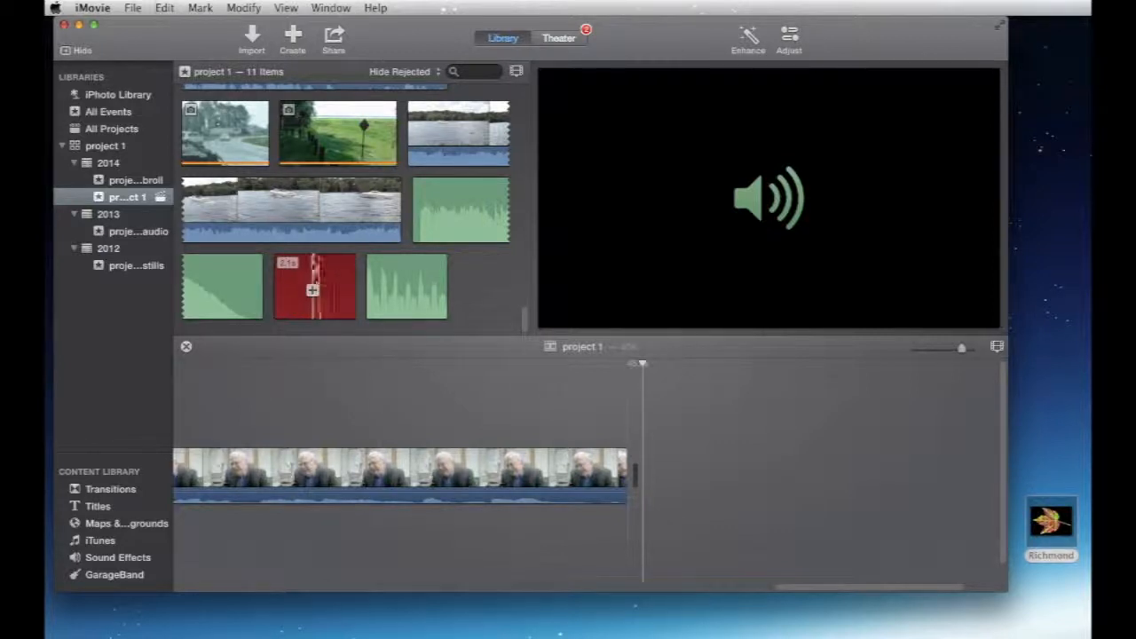
pyautogui.click(312, 290)
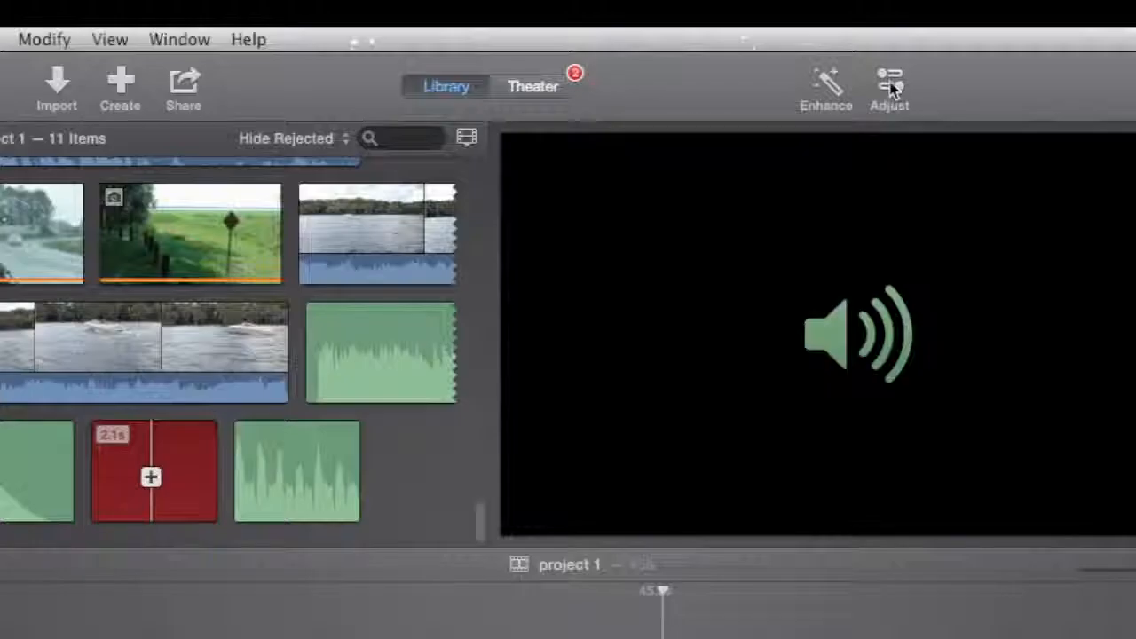
pyautogui.click(892, 85)
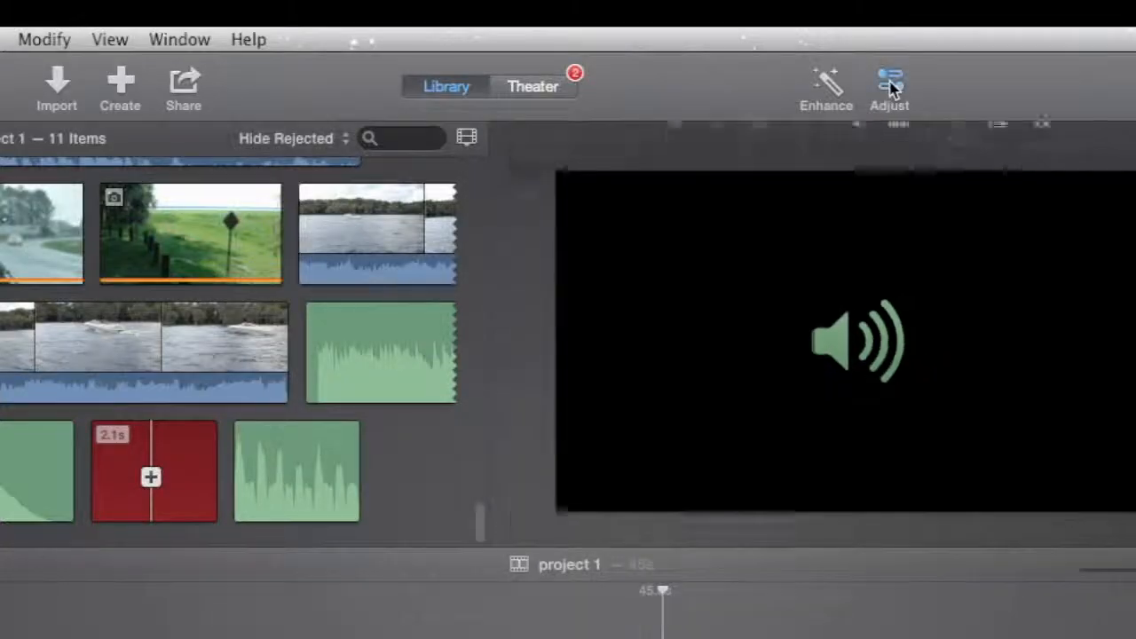
pyautogui.click(1041, 140)
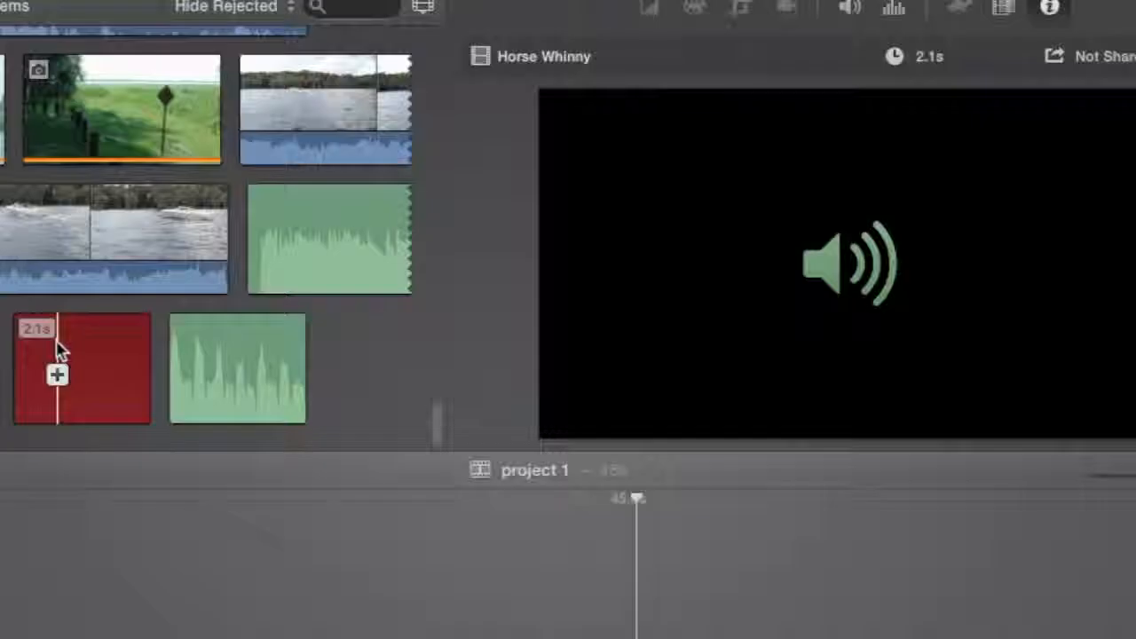
# Move the red 2.1 s Horse Whinny clip to the trash, deleting it from the library.
pyautogui.click(302, 273)
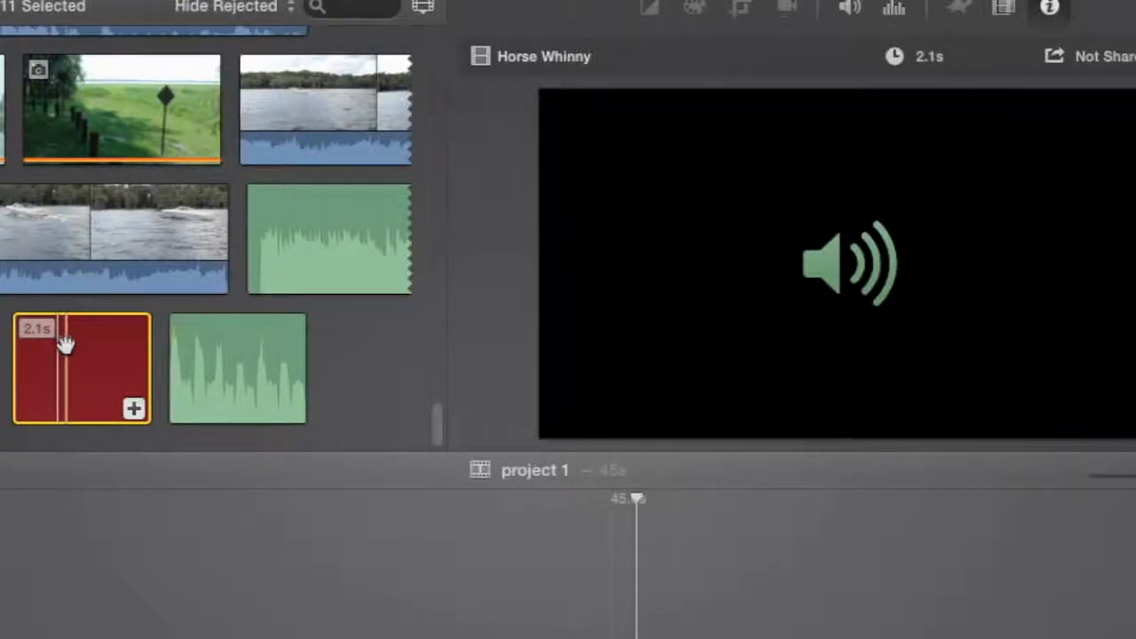
pyautogui.rightClick(69, 355)
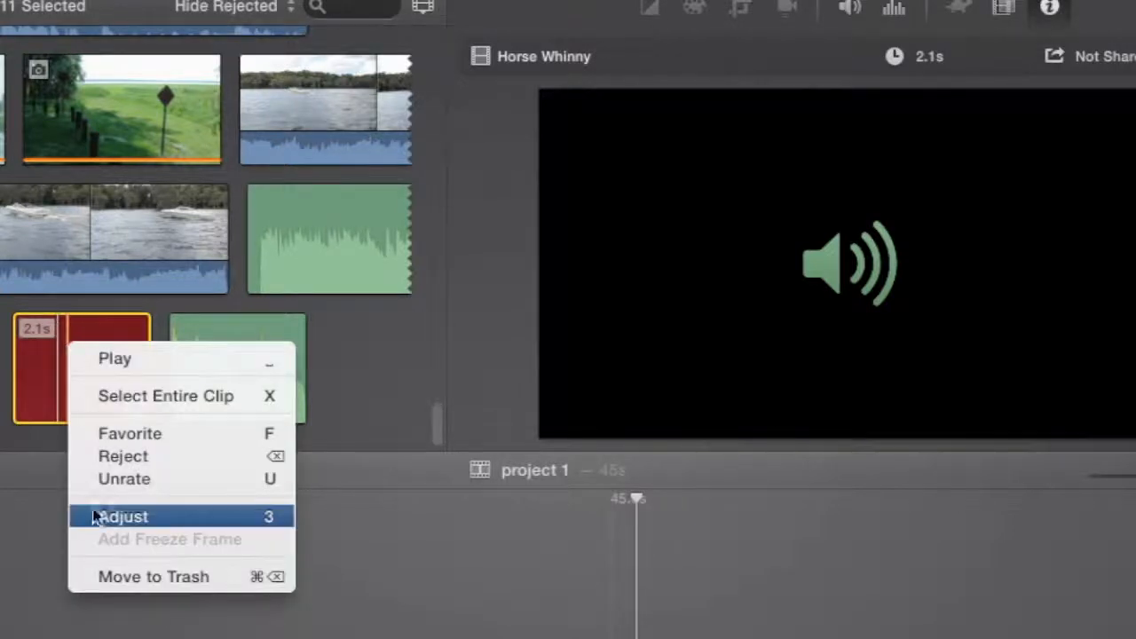
pyautogui.click(104, 578)
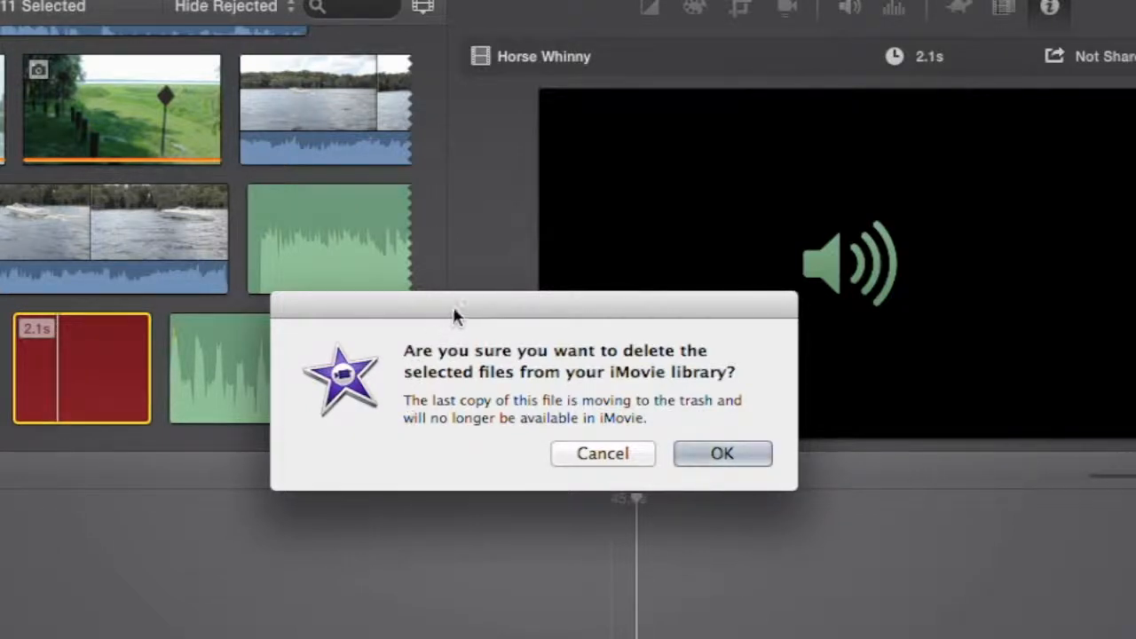
pyautogui.moveTo(454, 314); pyautogui.dragTo(350, 304)
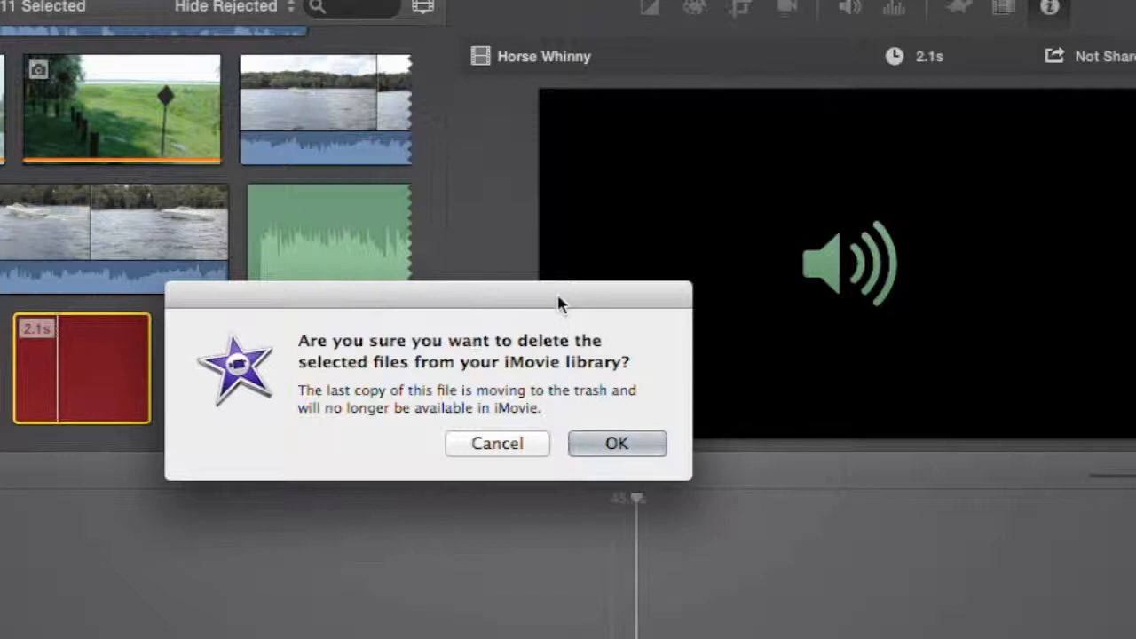
pyautogui.moveTo(560, 312); pyautogui.dragTo(556, 289)
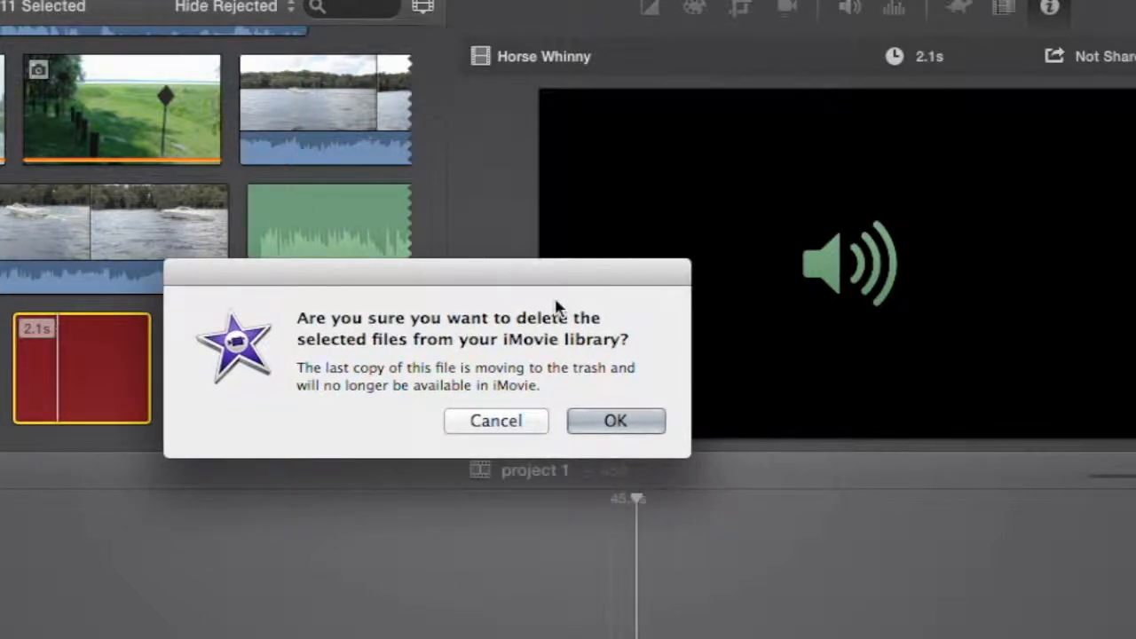
pyautogui.moveTo(558, 268); pyautogui.dragTo(552, 264)
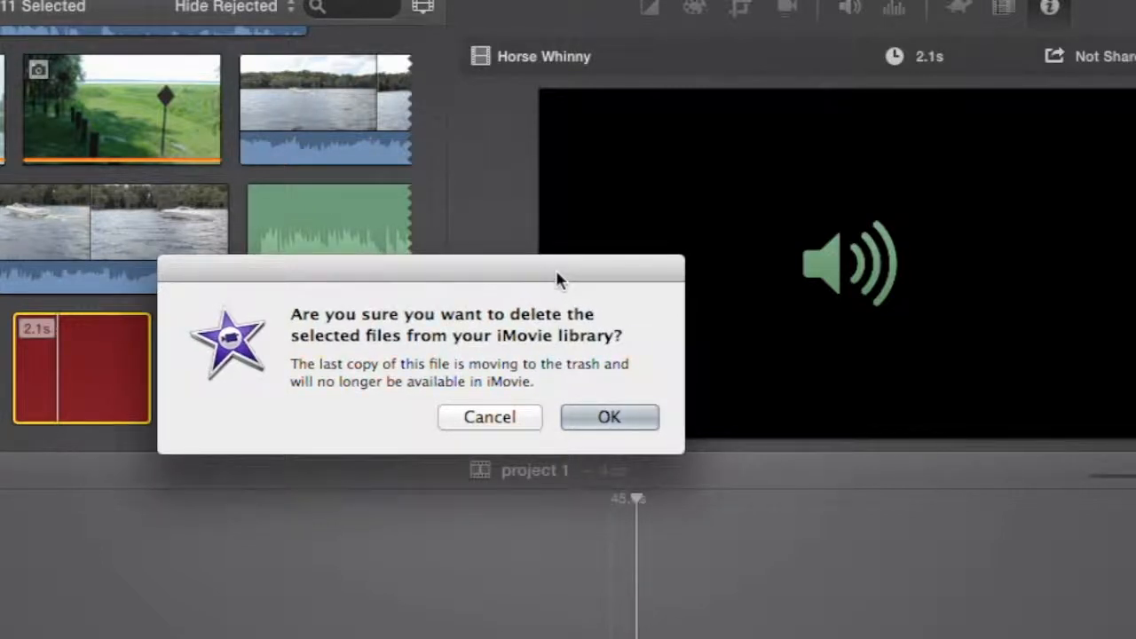
pyautogui.moveTo(555, 272); pyautogui.dragTo(560, 253)
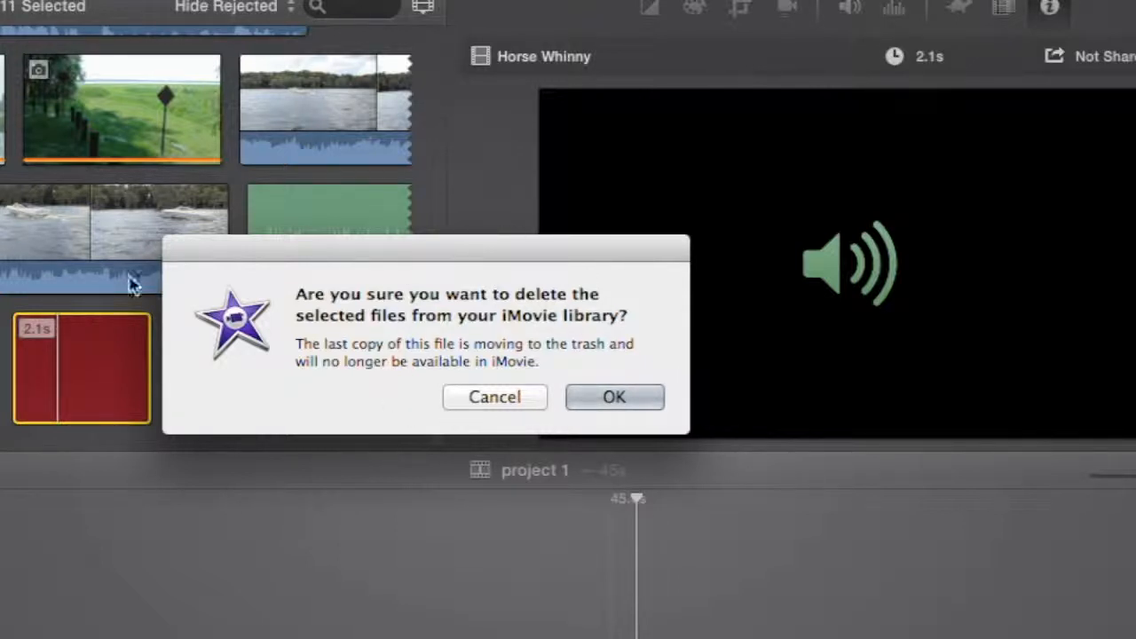
pyautogui.moveTo(314, 248); pyautogui.dragTo(312, 232)
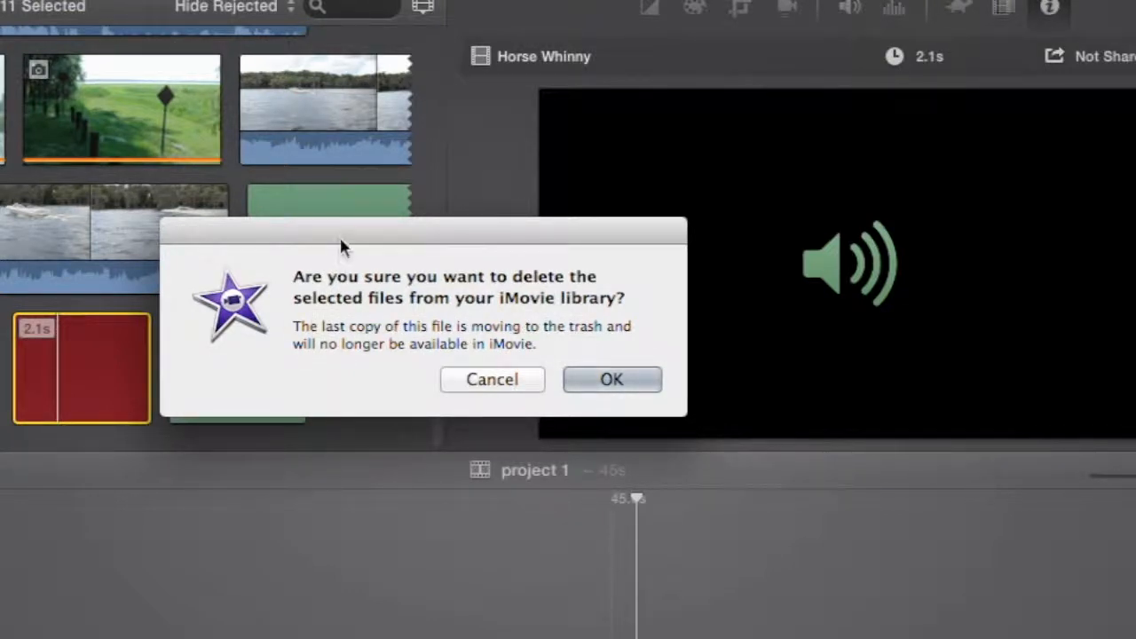
pyautogui.moveTo(339, 234); pyautogui.dragTo(339, 231)
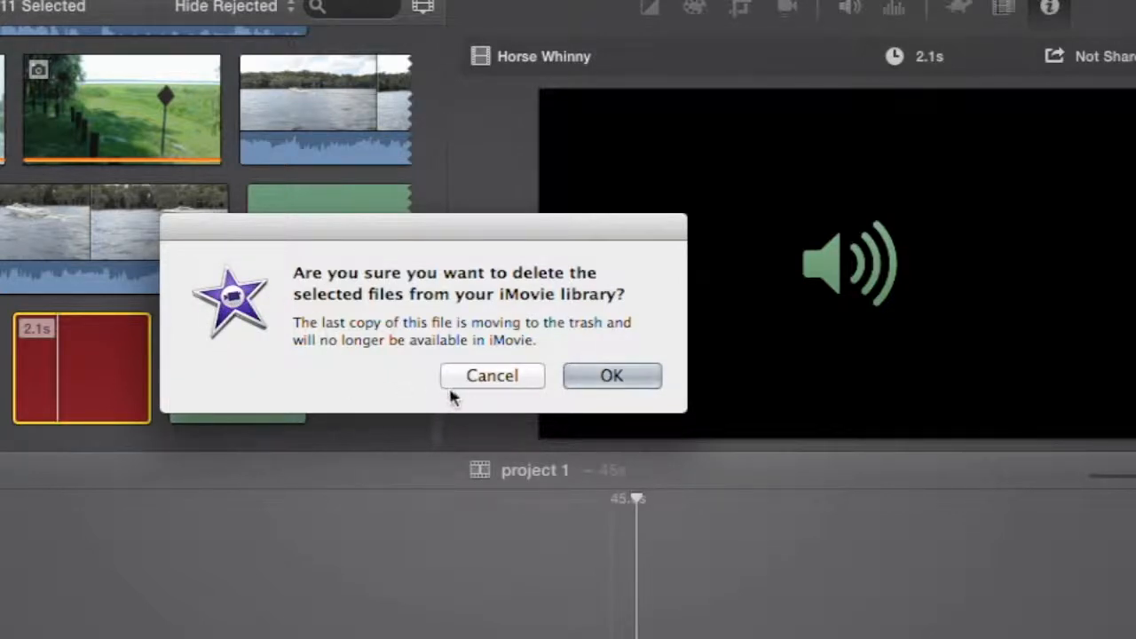
pyautogui.moveTo(469, 228); pyautogui.dragTo(451, 214)
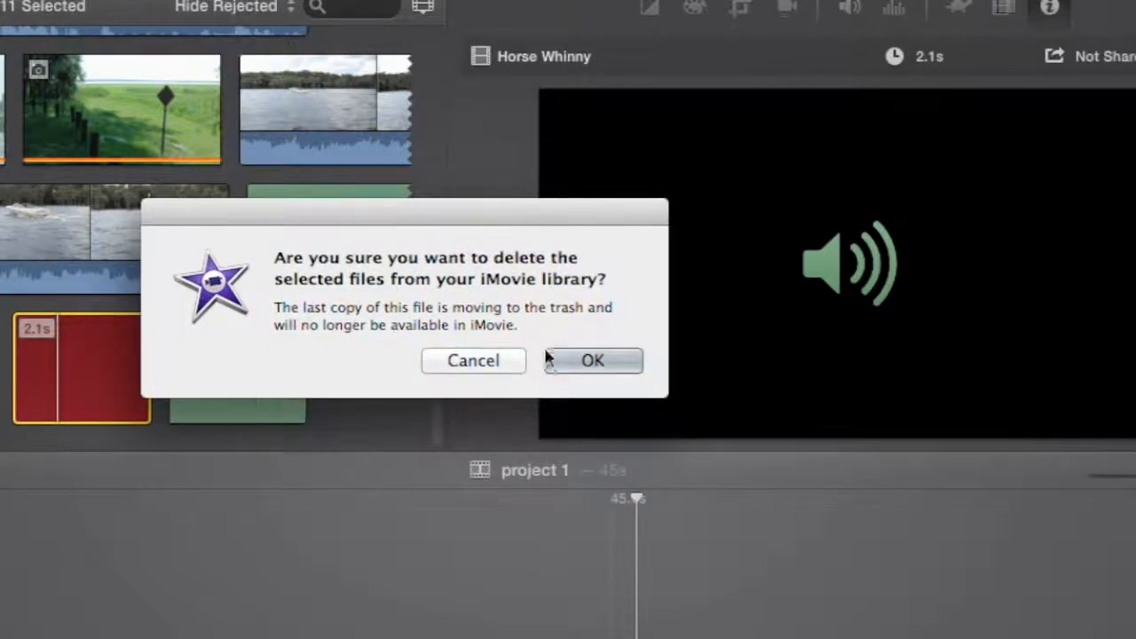
pyautogui.click(593, 360)
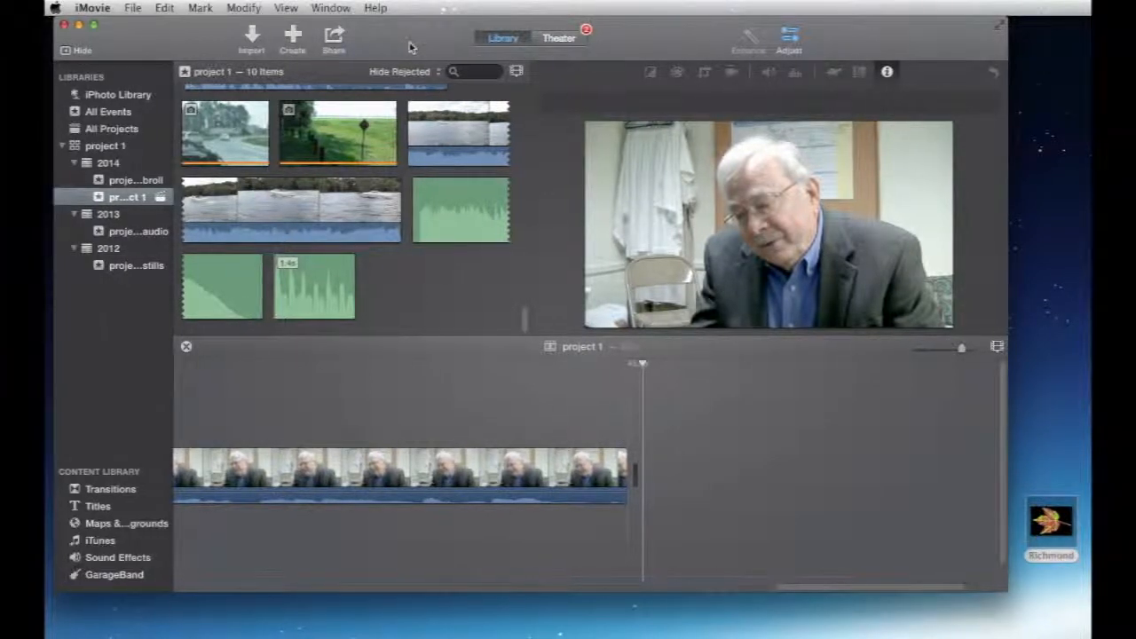
# Open the Sound Effects library and look through its category list, keeping the Jingles category.
pyautogui.moveTo(409, 48); pyautogui.dragTo(413, 48)
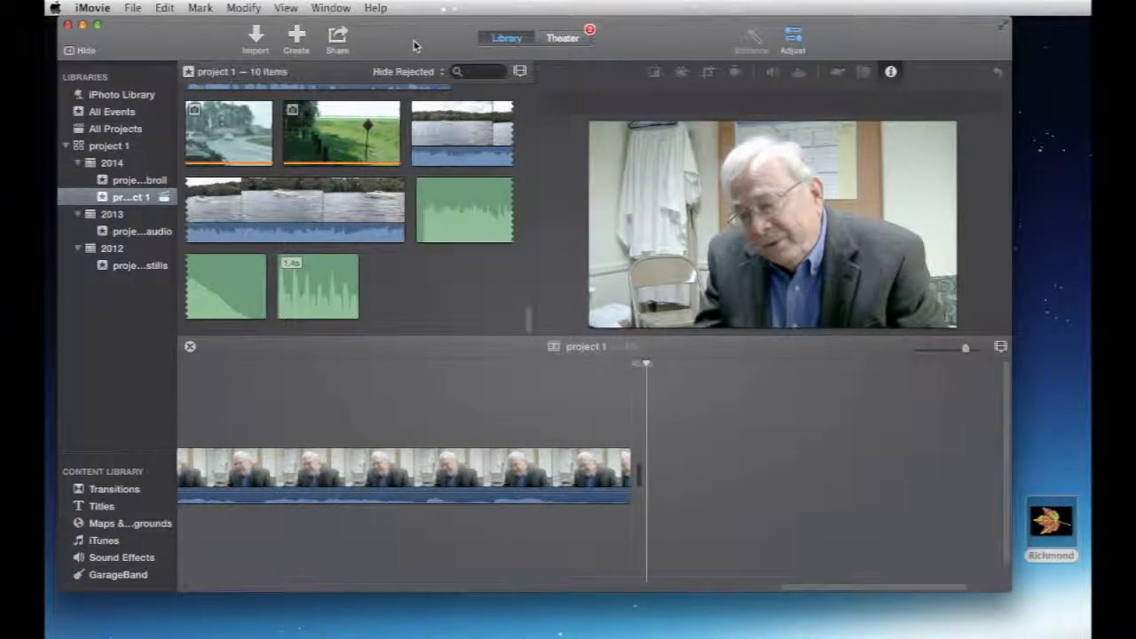
pyautogui.click(103, 540)
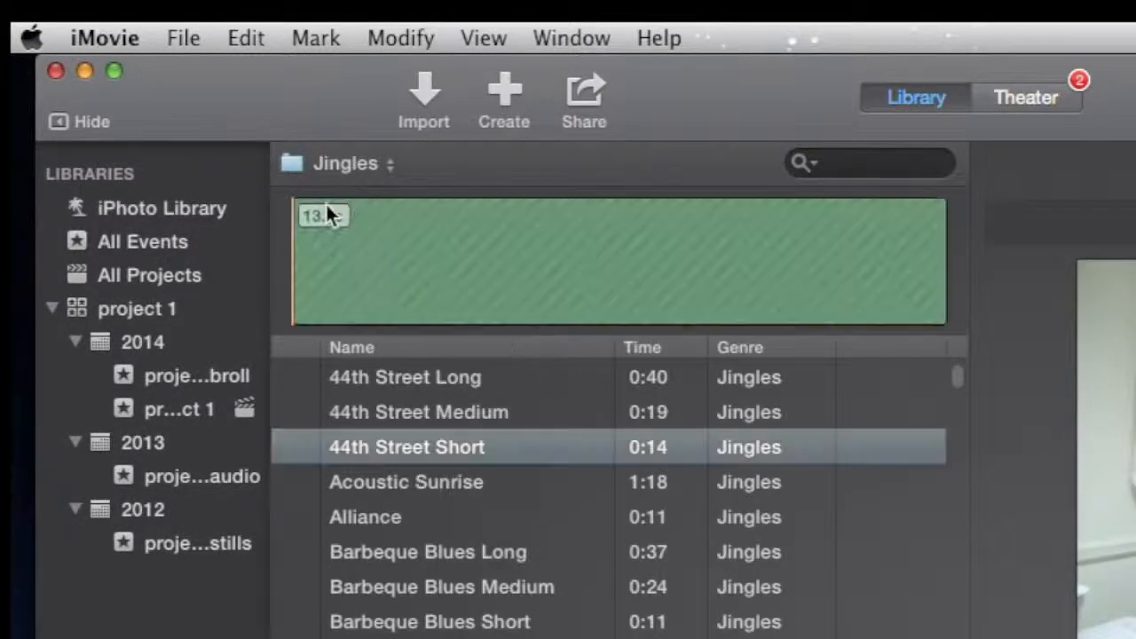
pyautogui.click(385, 167)
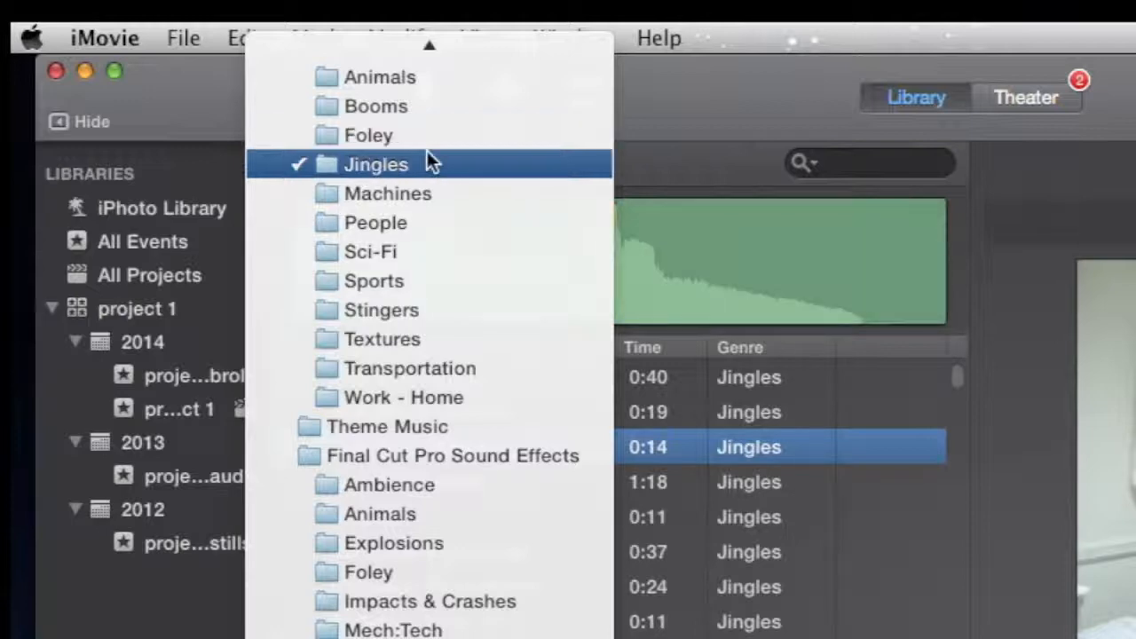
pyautogui.click(672, 112)
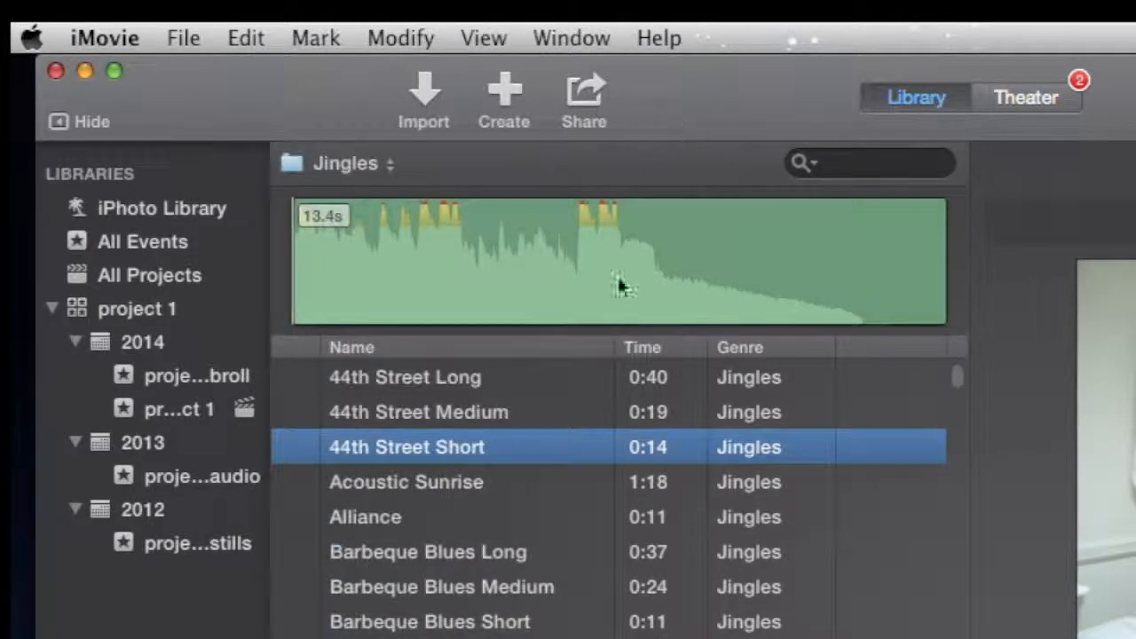
# Place the Bossa Lounger Short jingle beneath the last interview clip and trim its end to 5.7 s.
pyautogui.scroll(-5, 511, 457)
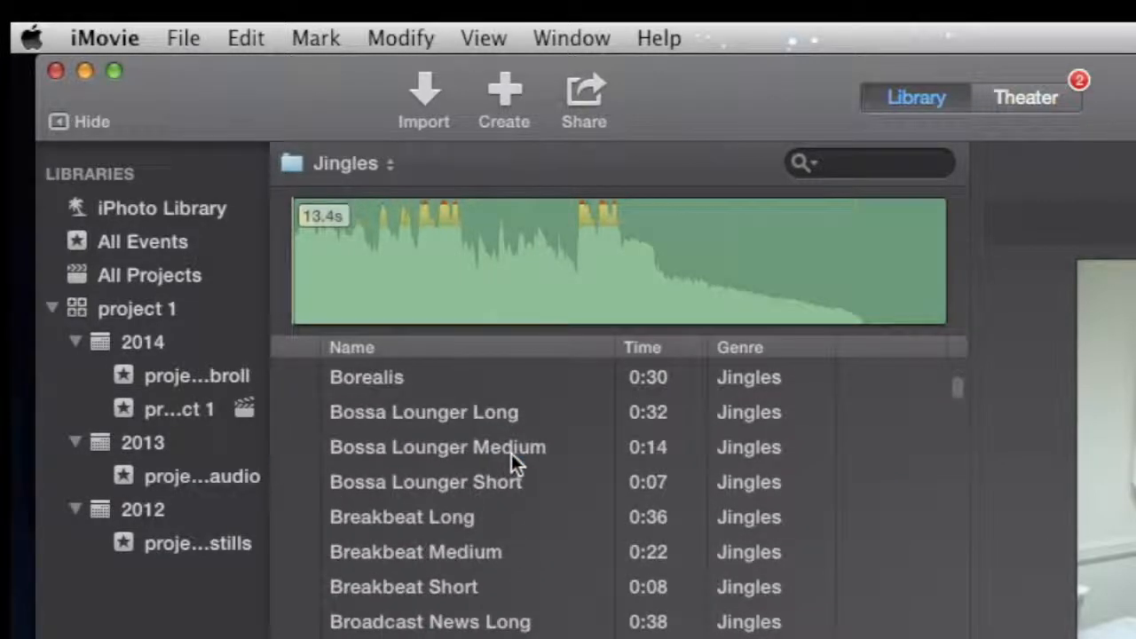
pyautogui.click(391, 483)
pyautogui.moveTo(355, 484); pyautogui.dragTo(233, 541)
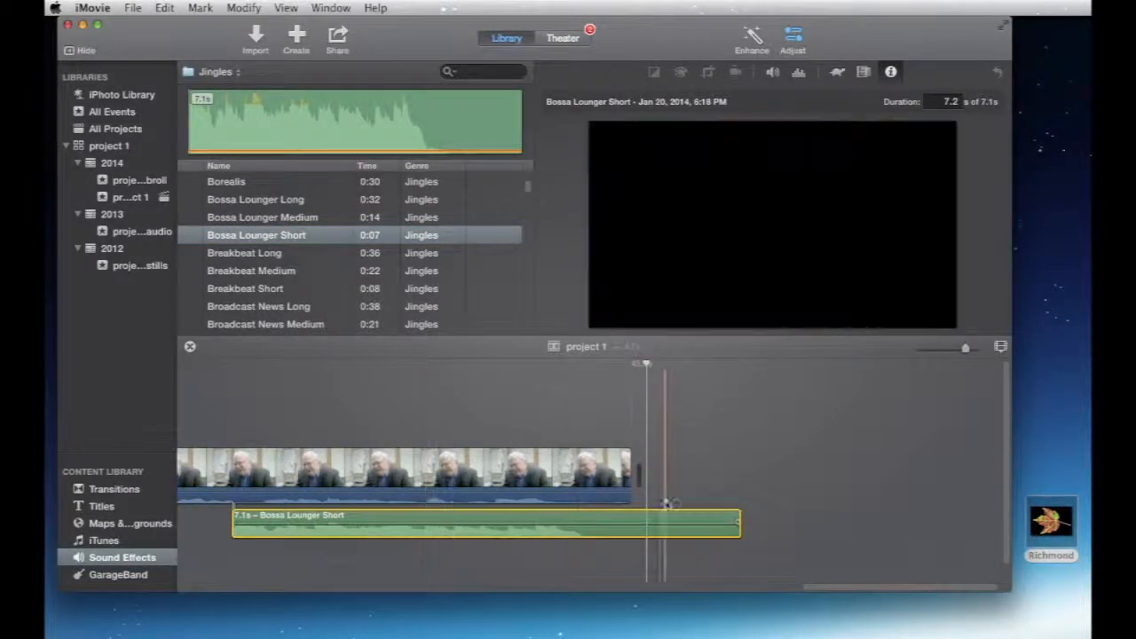
pyautogui.moveTo(739, 518); pyautogui.dragTo(625, 517)
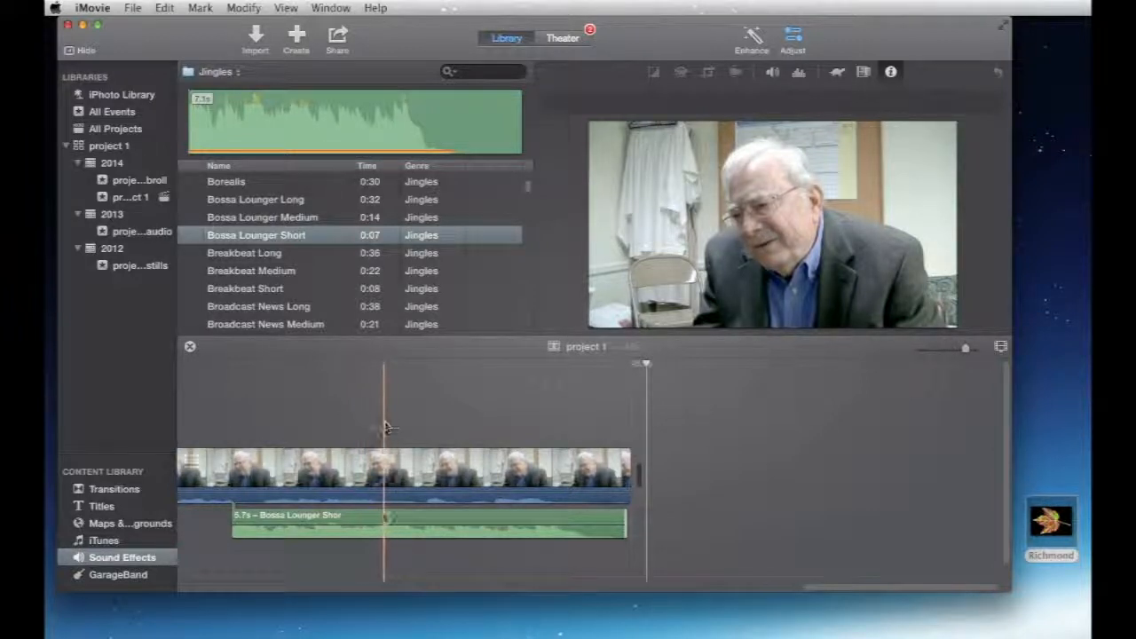
pyautogui.click(382, 522)
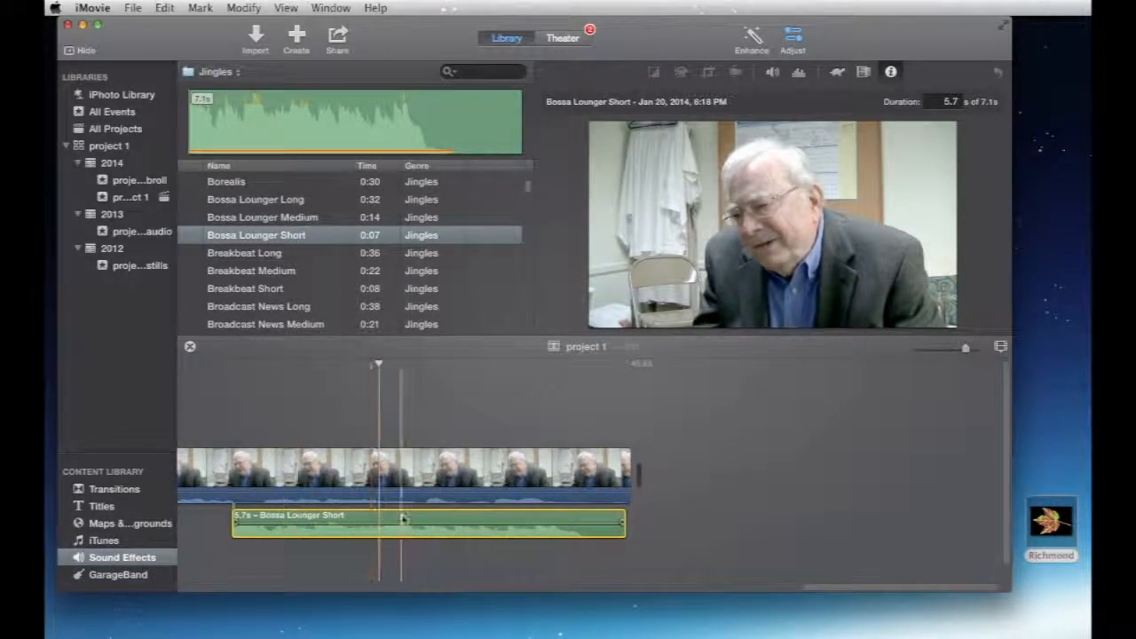
# Remove the Bossa Lounger Short jingle from beneath the last interview clip.
pyautogui.click(402, 520)
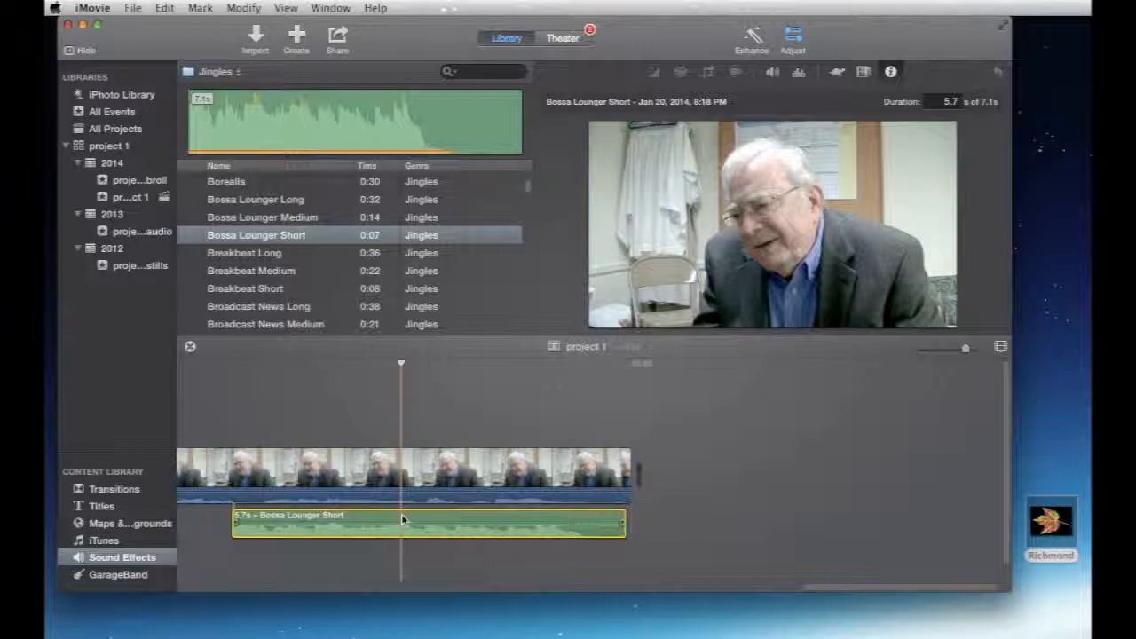
pyautogui.press('Delete')
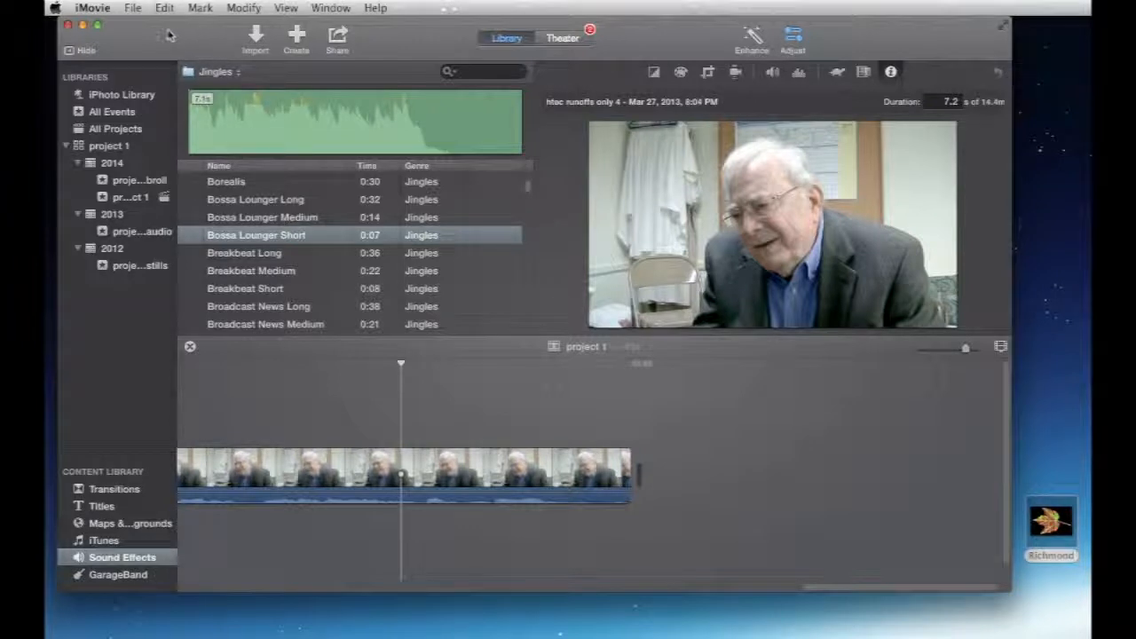
# Add a freeze frame partway through the last interview clip in the project 1 timeline.
pyautogui.click(133, 9)
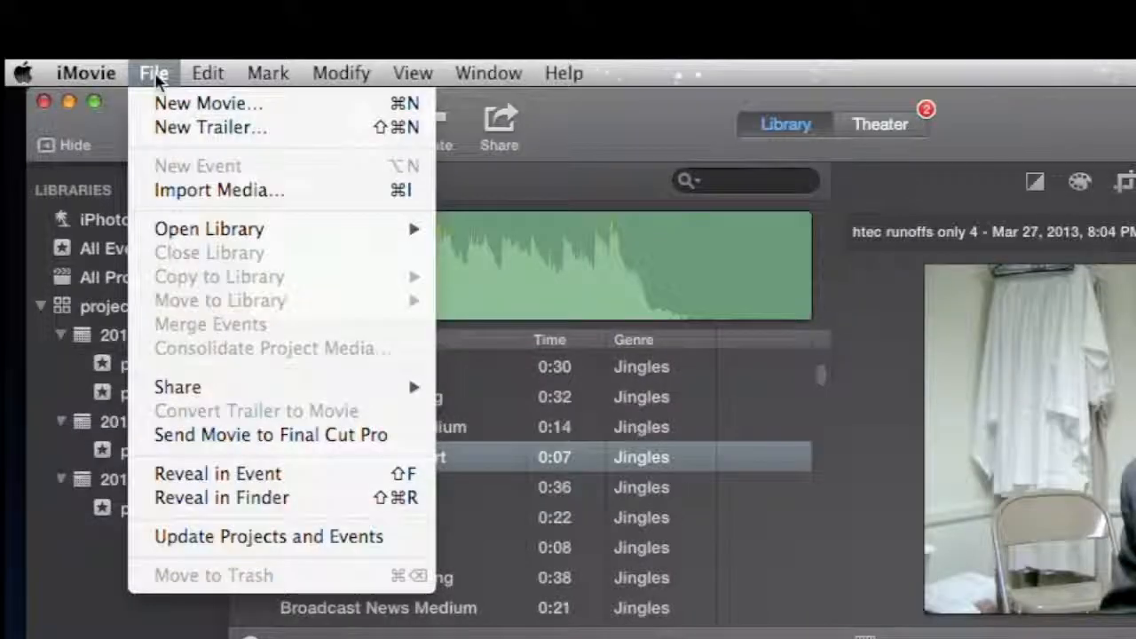
pyautogui.moveTo(239, 10)
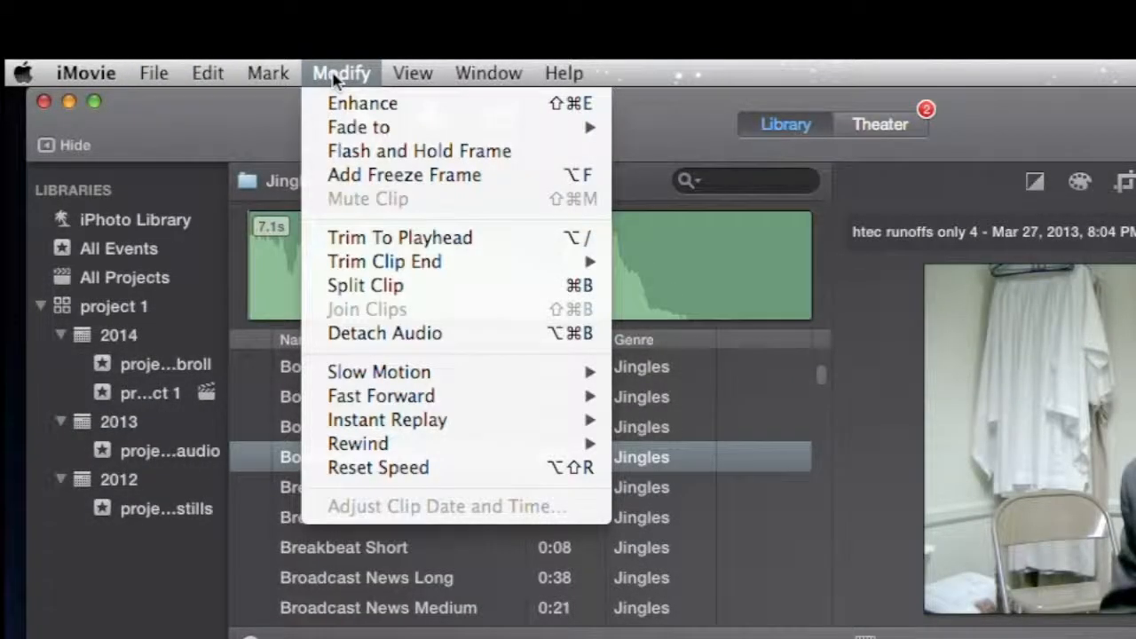
pyautogui.moveTo(356, 128)
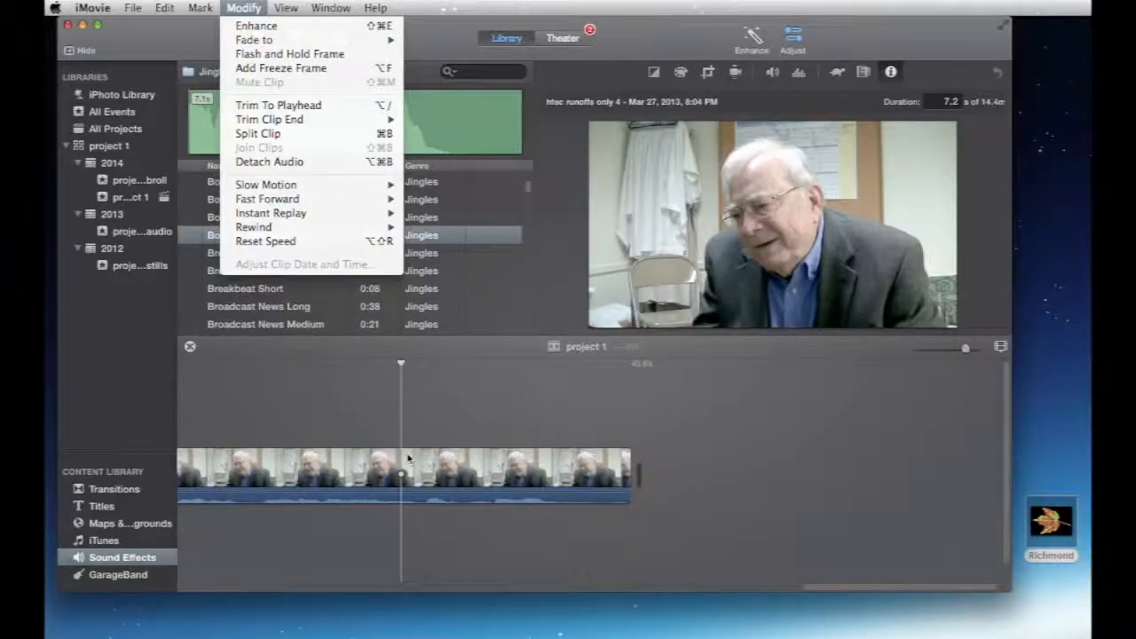
pyautogui.click(408, 457)
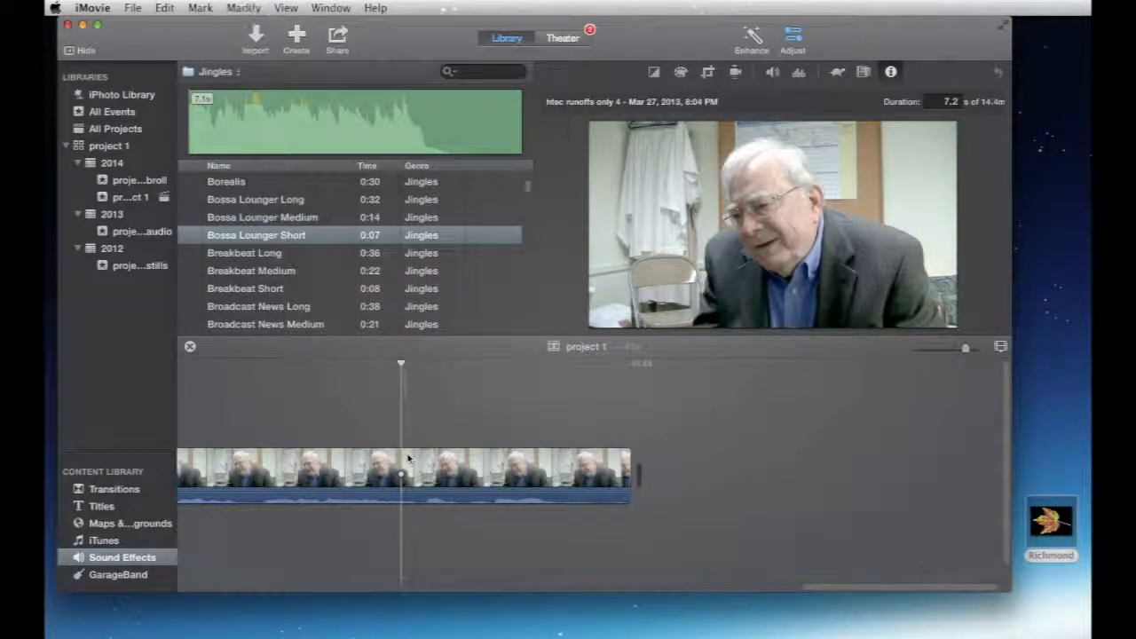
pyautogui.click(401, 462)
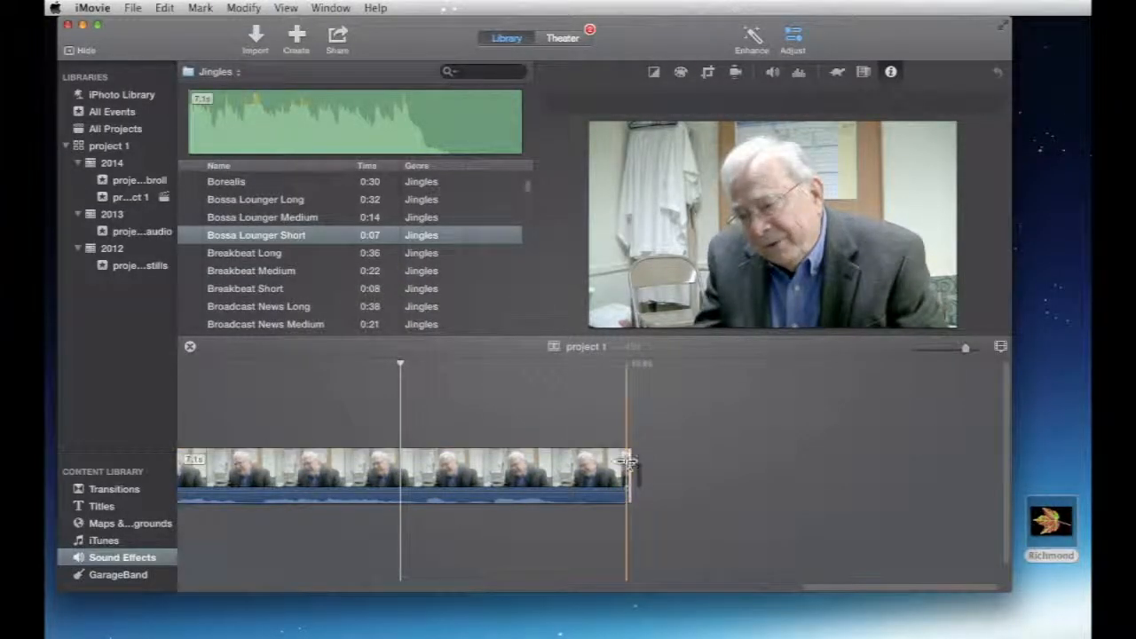
pyautogui.click(243, 8)
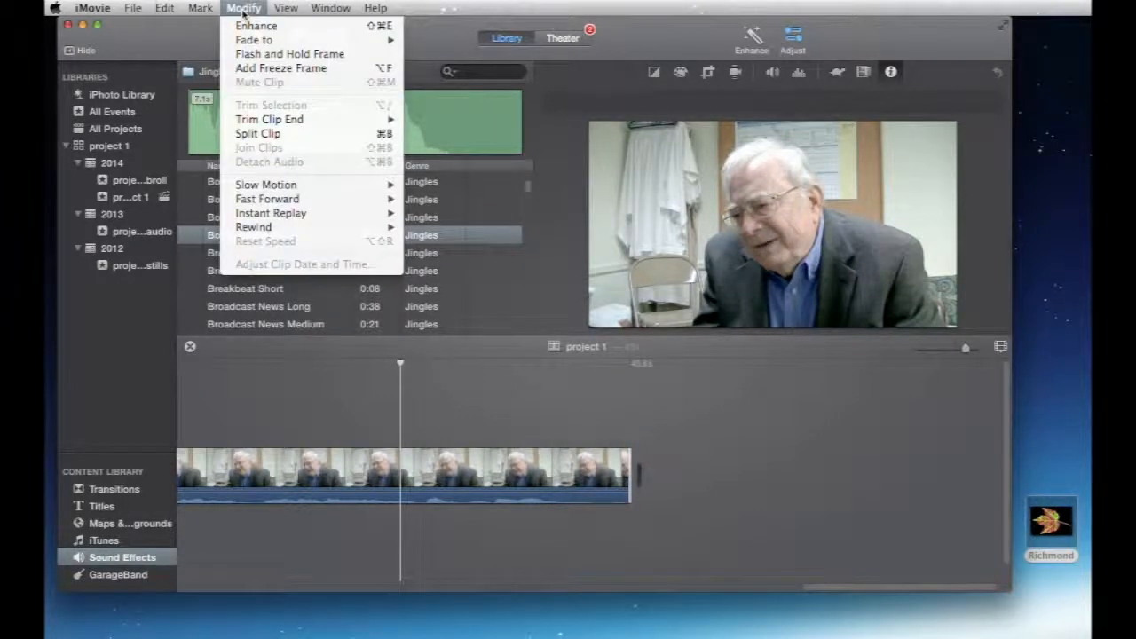
pyautogui.click(280, 69)
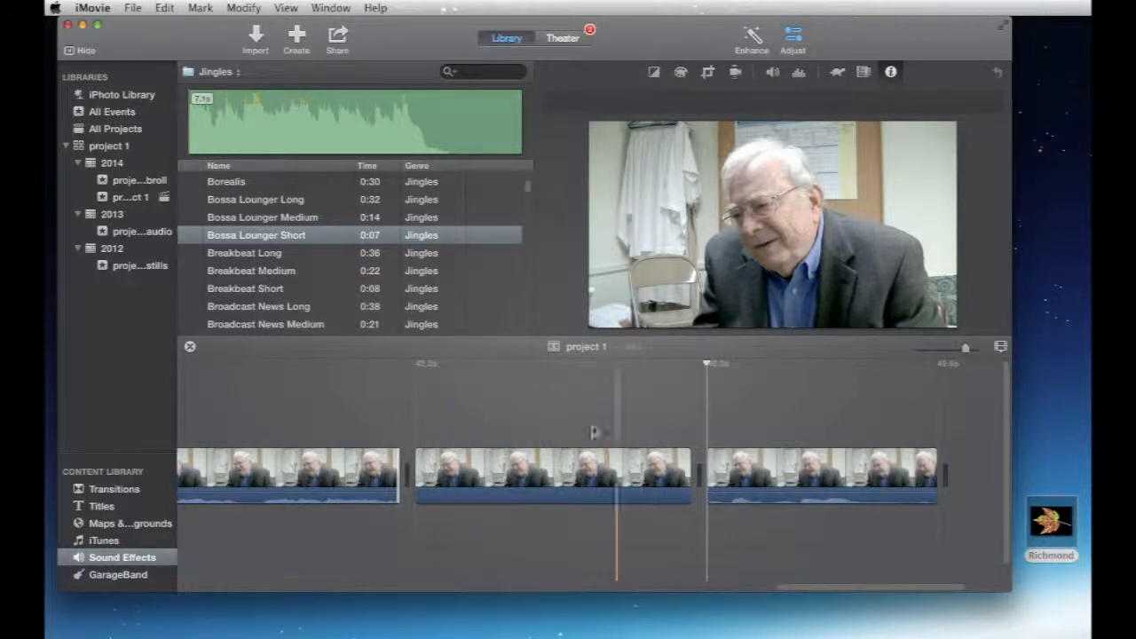
# Play from the interview clip into the freeze frame and check the freeze frame's duration.
pyautogui.click(356, 427)
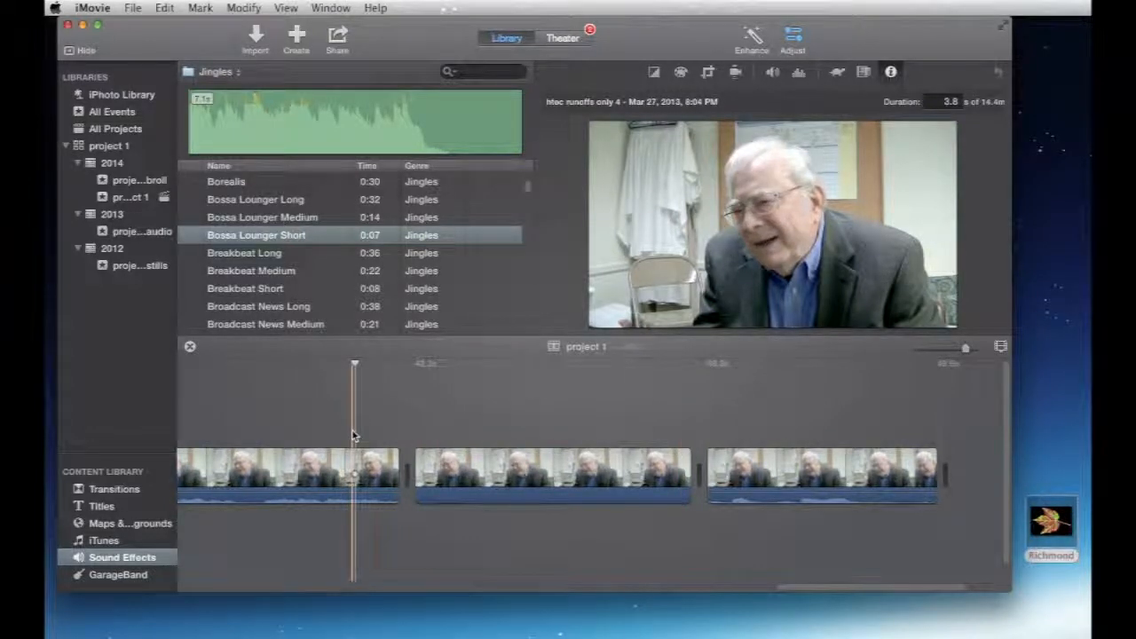
pyautogui.press('space')
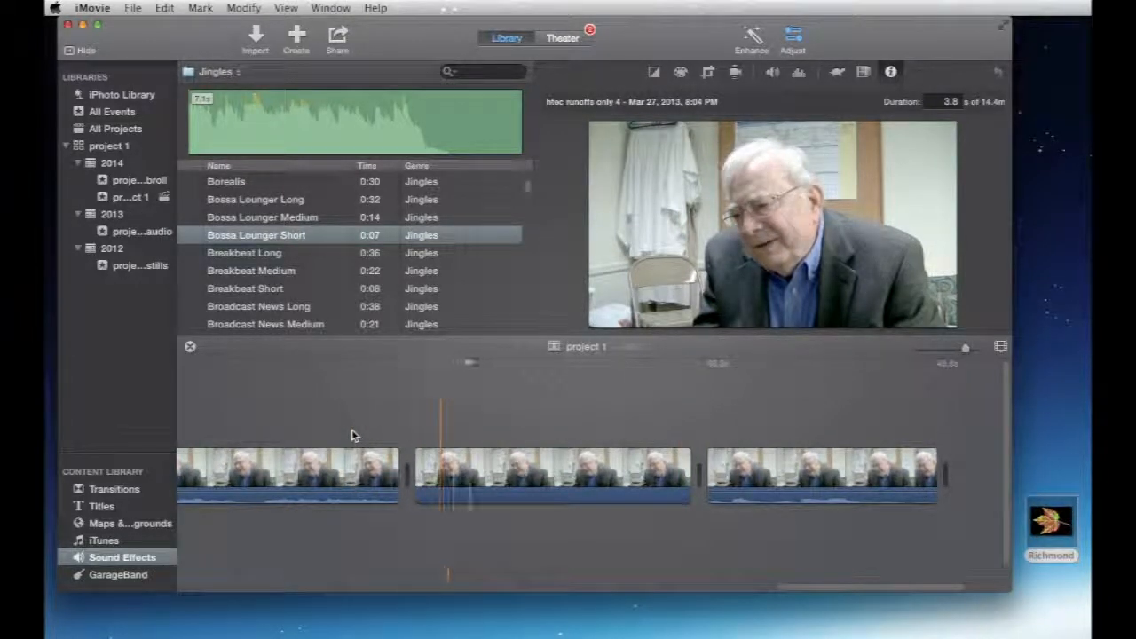
pyautogui.click(486, 460)
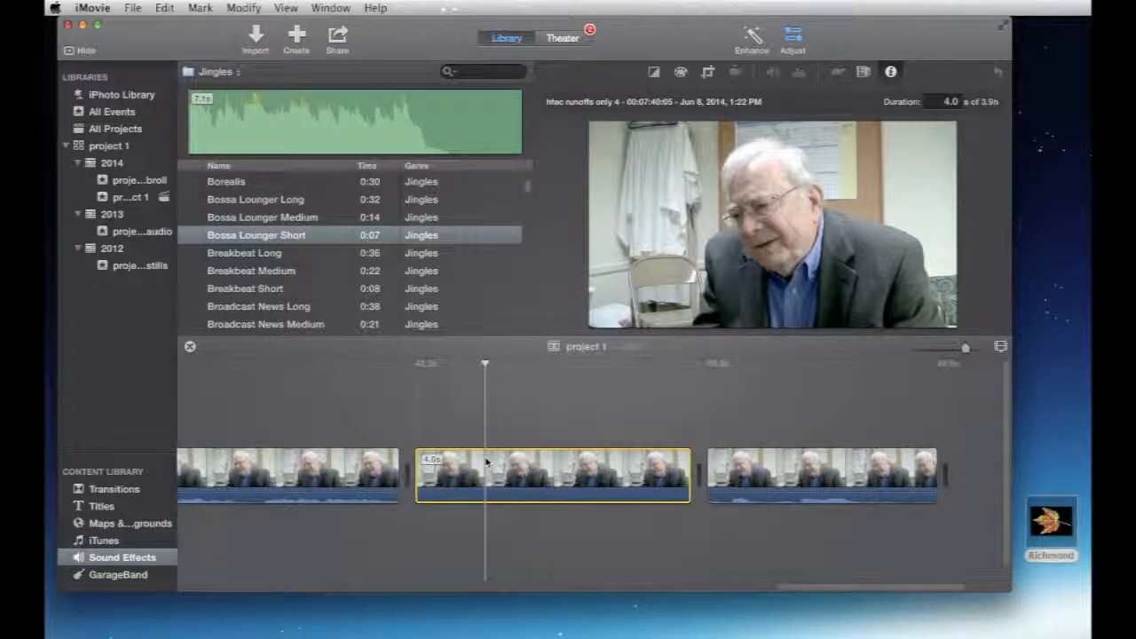
pyautogui.click(367, 408)
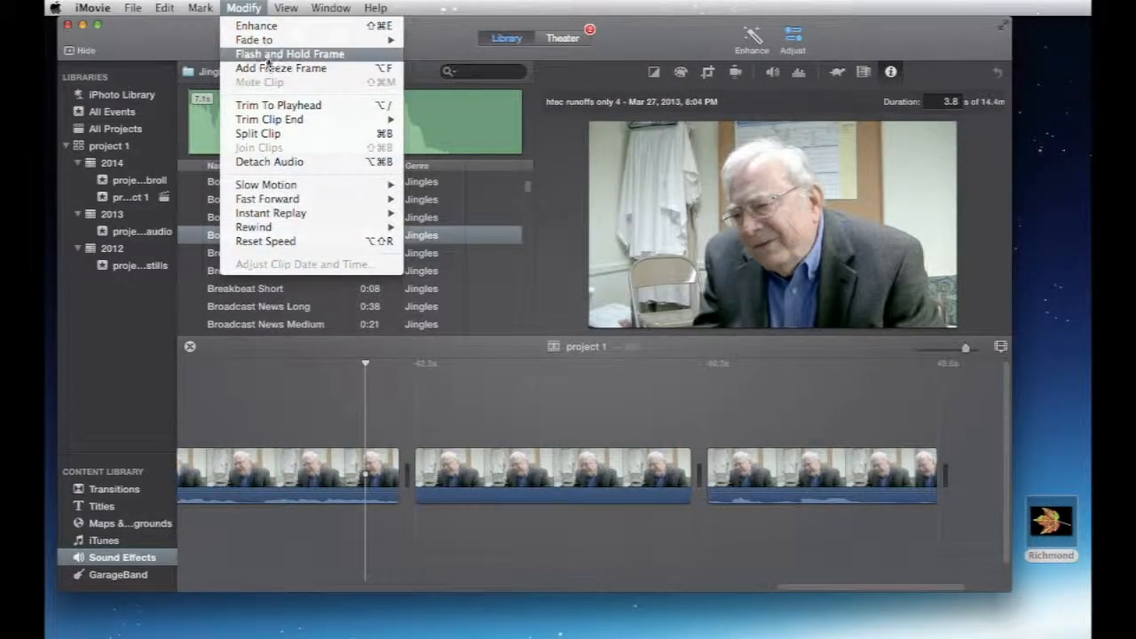
pyautogui.moveTo(286, 9)
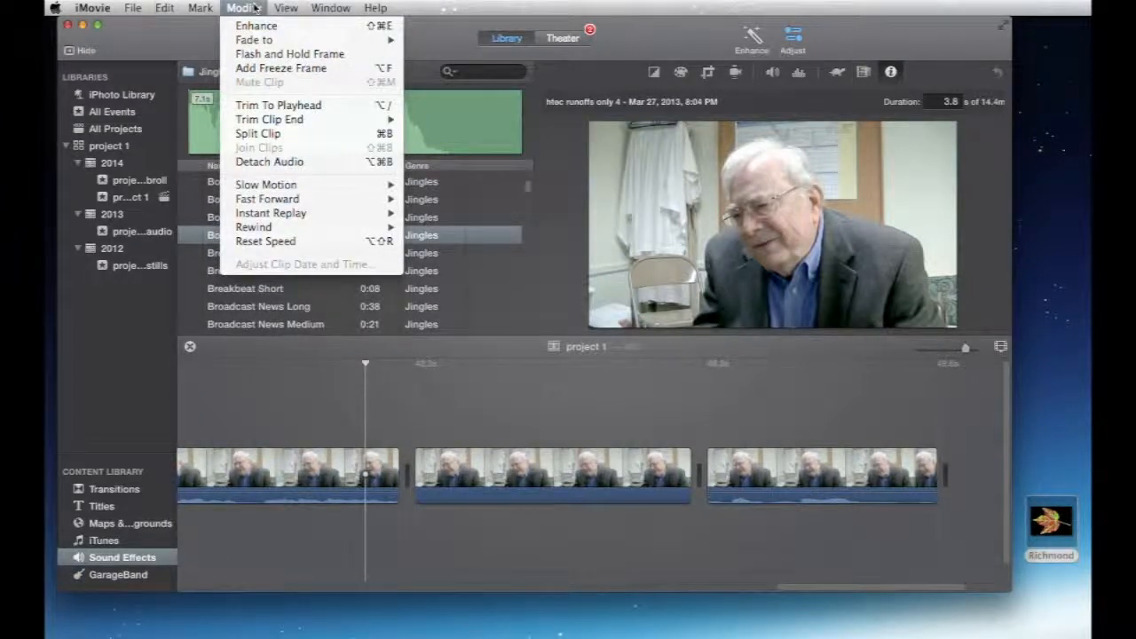
pyautogui.click(254, 8)
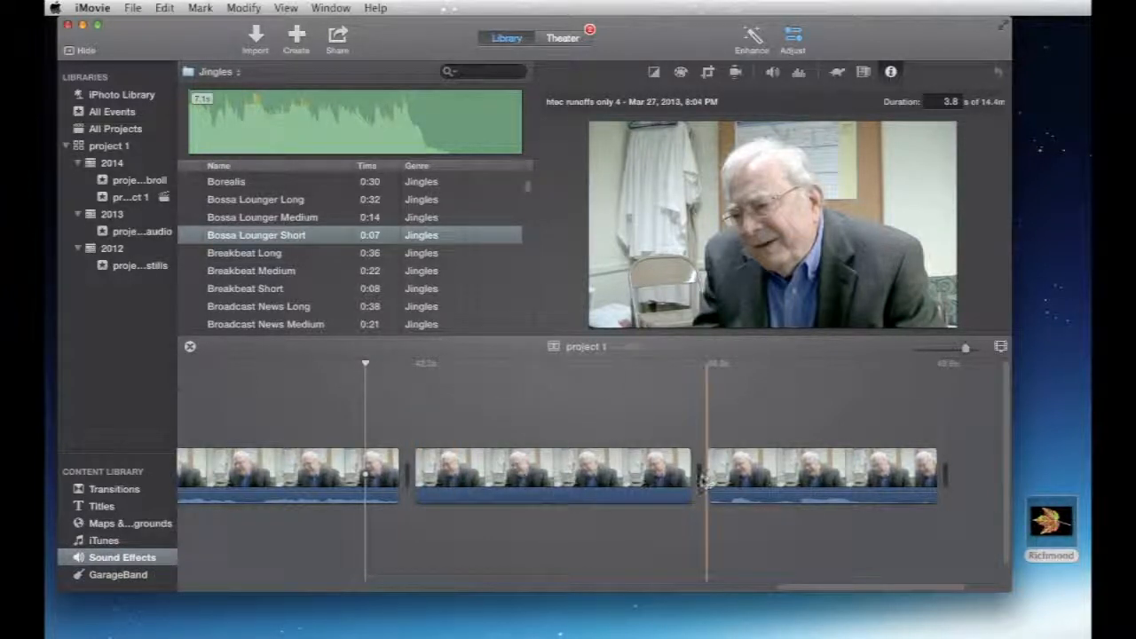
# Open the Precision Editor at the cut before the freeze frame and extend the outgoing interview clip to 3.9 s.
pyautogui.doubleClick(422, 487)
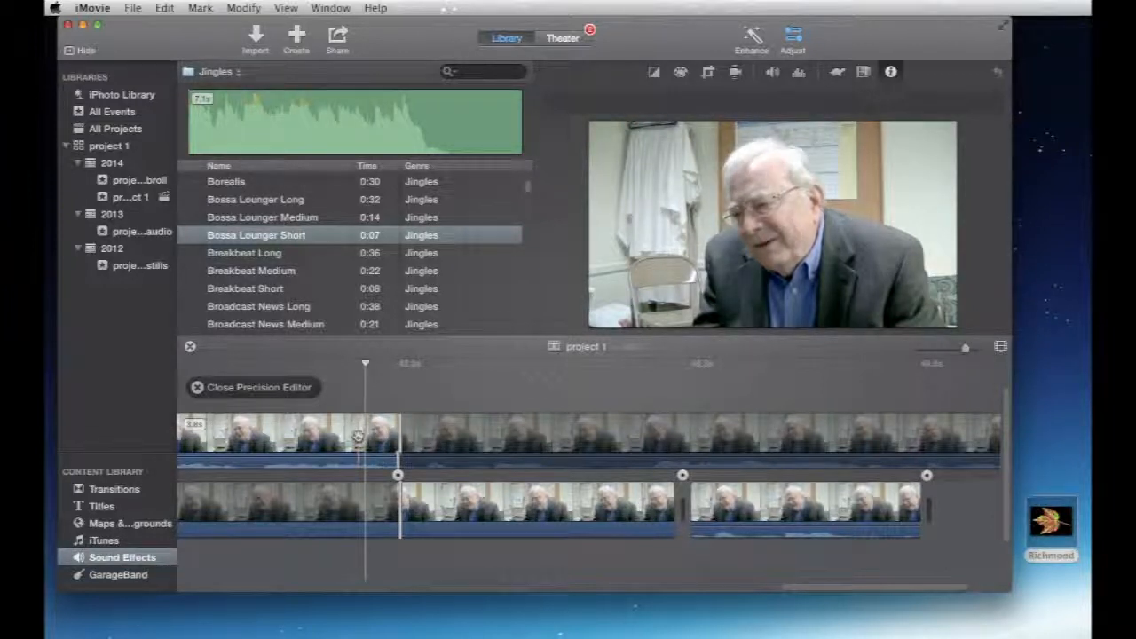
pyautogui.hscroll(-8, 359, 451)
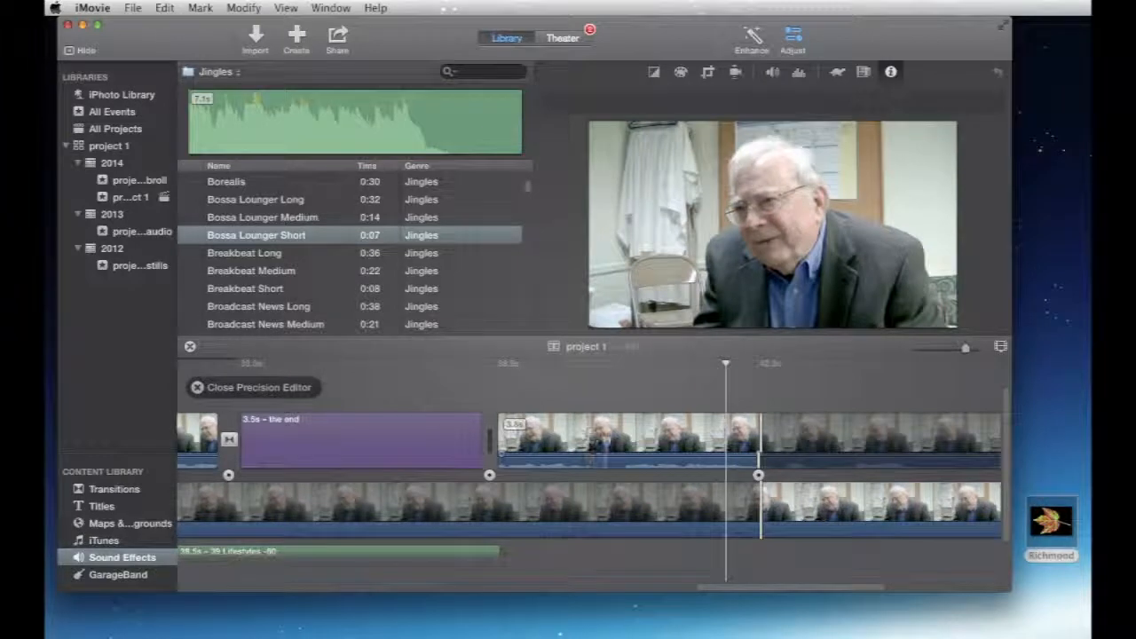
pyautogui.moveTo(604, 440); pyautogui.dragTo(608, 440)
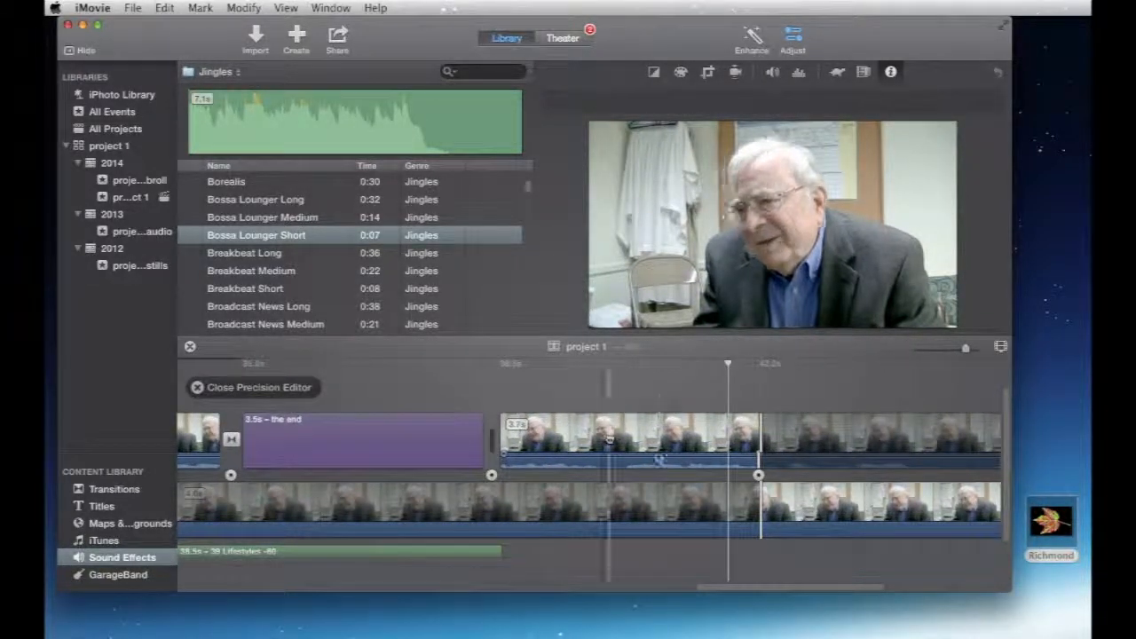
pyautogui.hscroll(5, 710, 448)
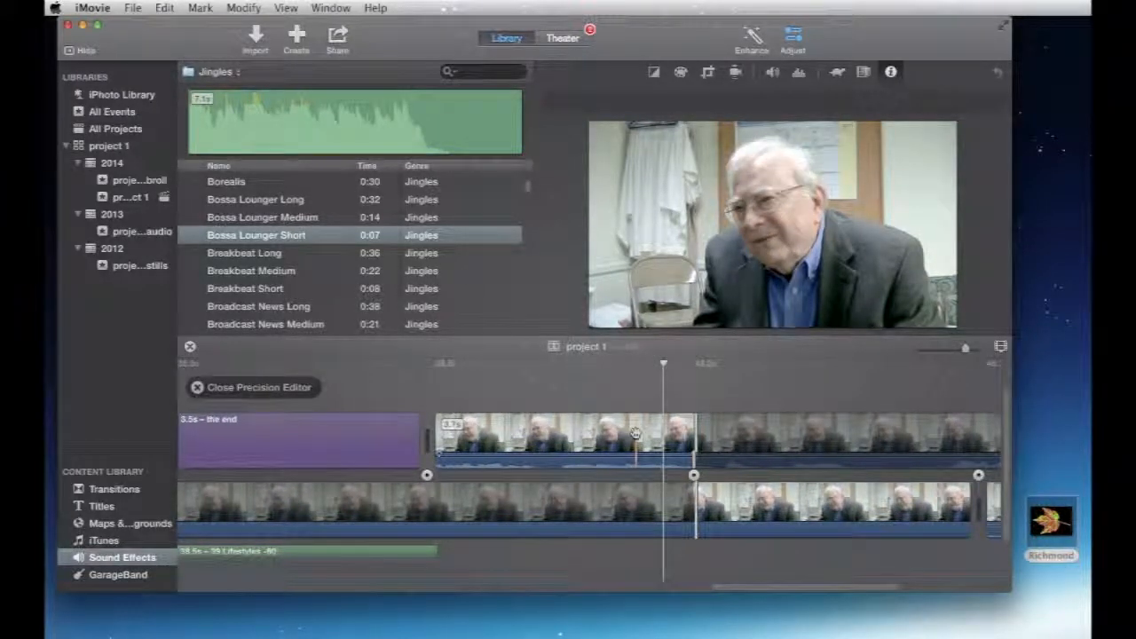
pyautogui.moveTo(635, 435)
pyautogui.mouseDown()
pyautogui.moveTo(612, 432)
pyautogui.moveTo(639, 430)
pyautogui.moveTo(615, 429)
pyautogui.moveTo(626, 429)
pyautogui.mouseUp()
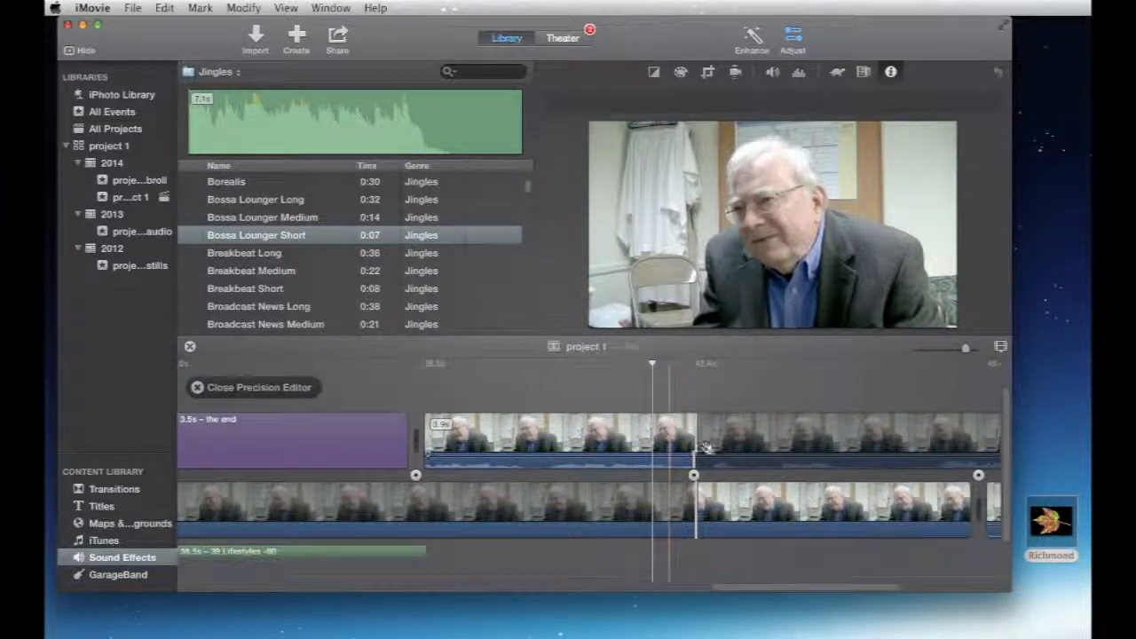
# Shorten the freeze frame to 3.8 s in the Precision Editor and close the editor.
pyautogui.hscroll(3, 731, 503)
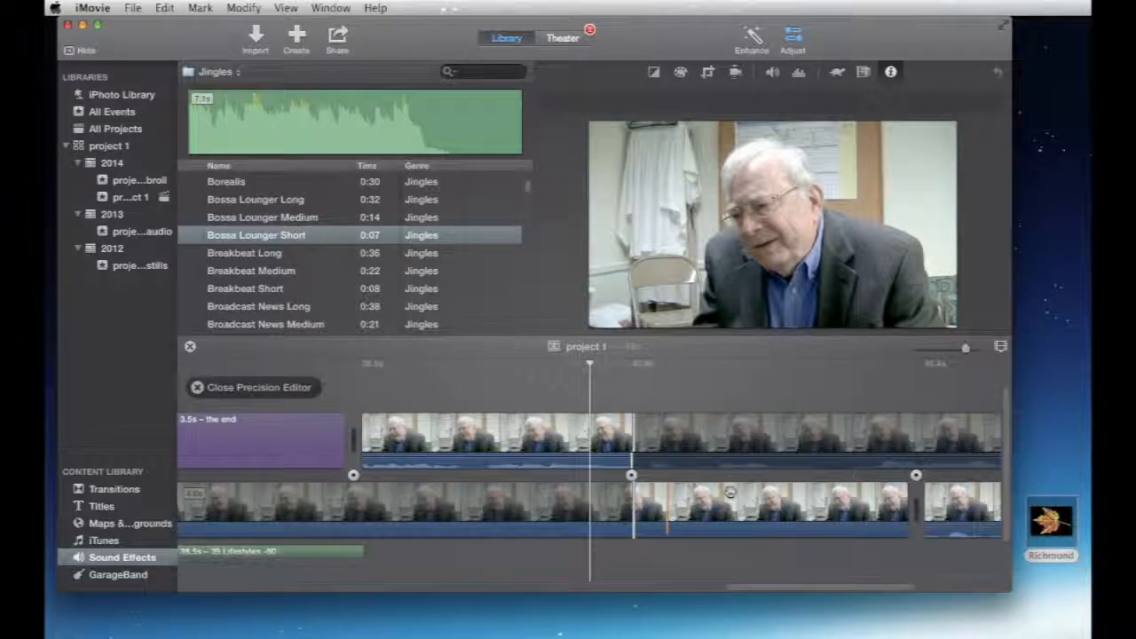
pyautogui.moveTo(760, 498); pyautogui.dragTo(757, 499)
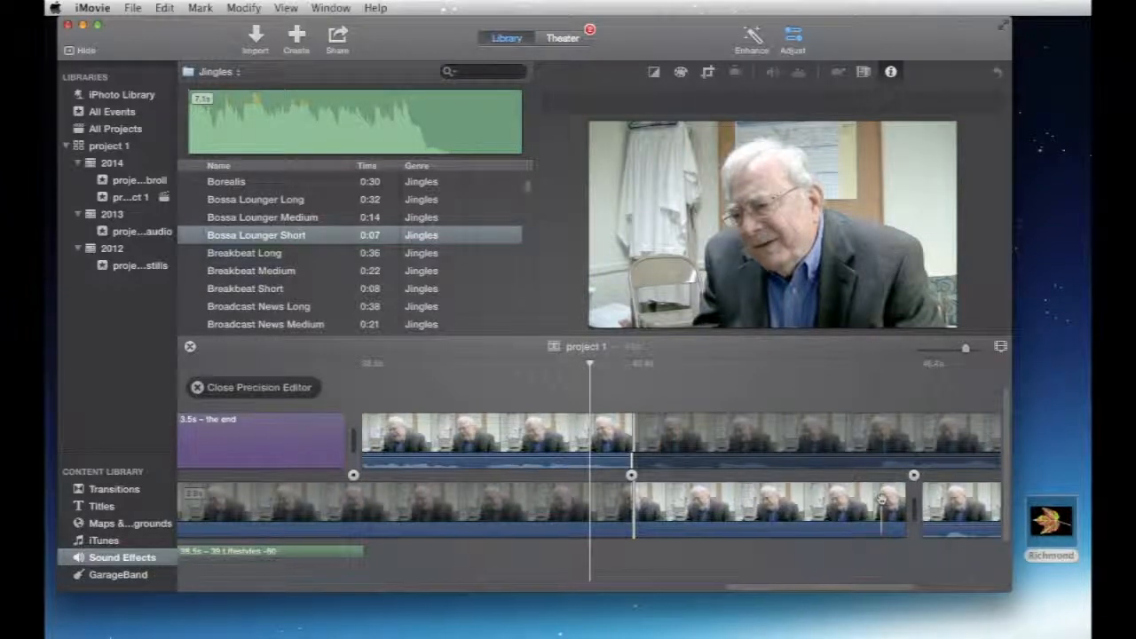
pyautogui.moveTo(884, 507); pyautogui.dragTo(878, 508)
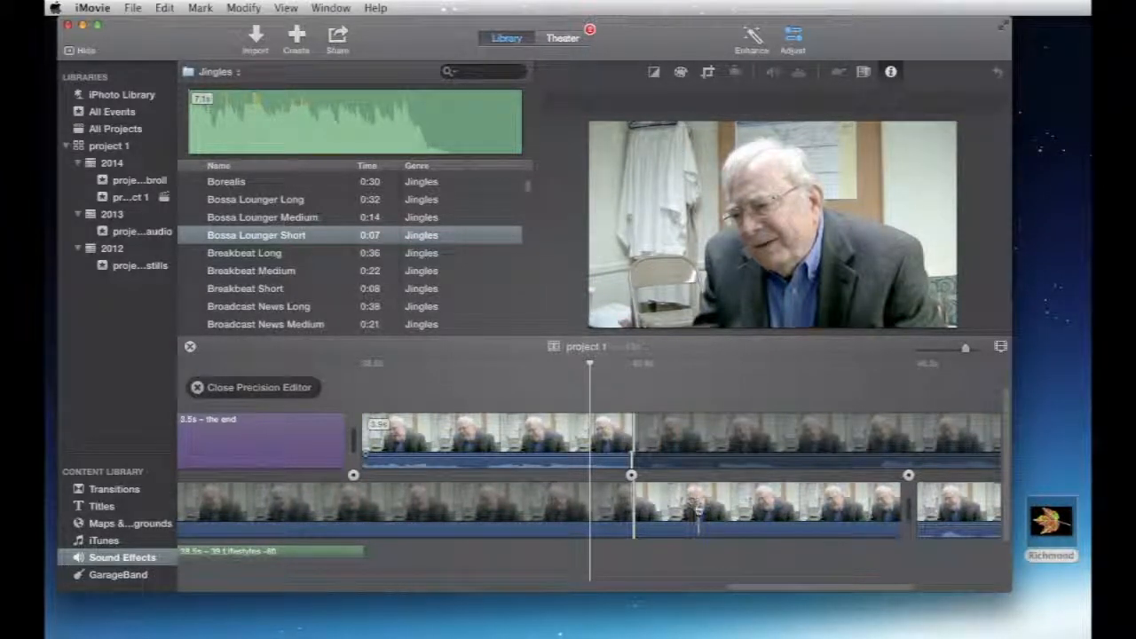
pyautogui.moveTo(700, 510); pyautogui.dragTo(692, 510)
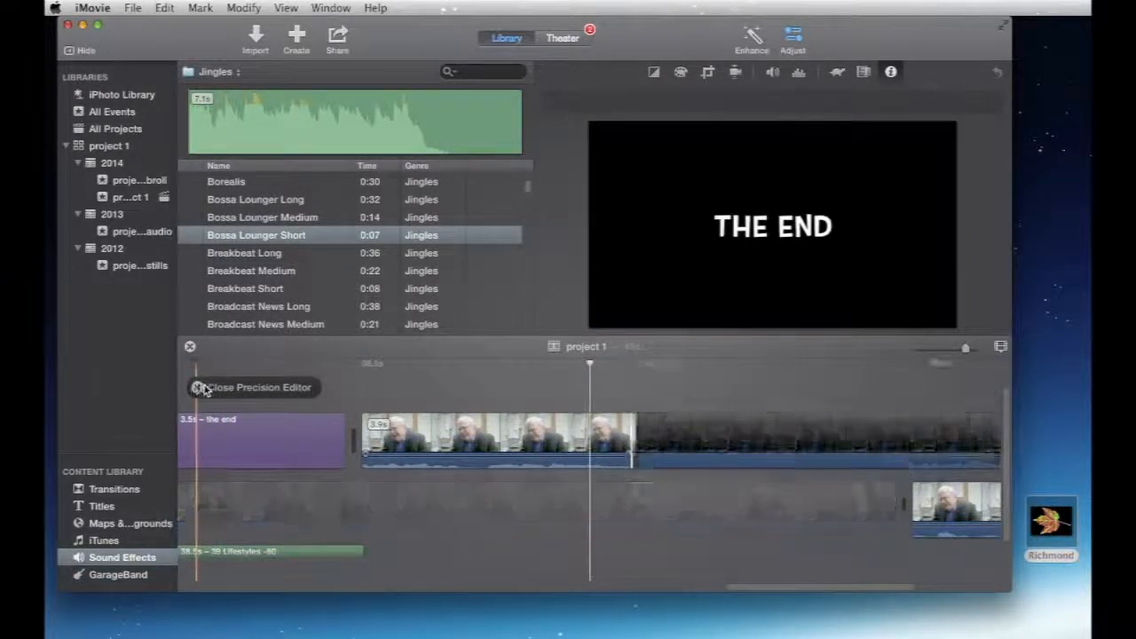
pyautogui.click(197, 388)
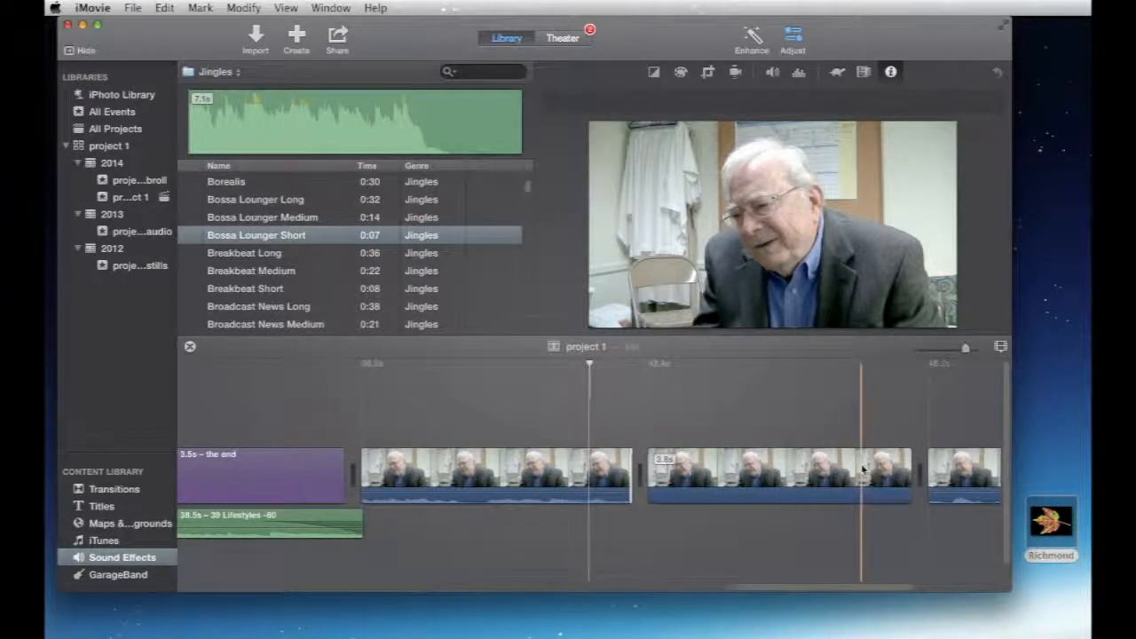
# View the cut after the freeze frame in the Precision Editor, leaving the edit point as it is.
pyautogui.hscroll(5, 852, 471)
pyautogui.doubleClick(575, 474)
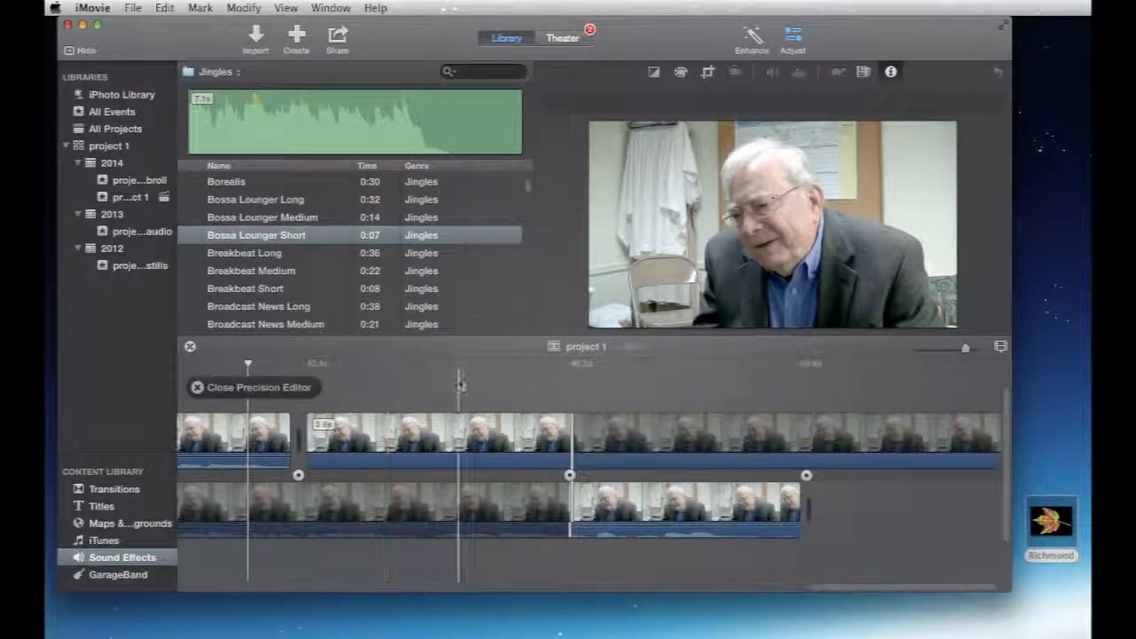
pyautogui.press('Return')
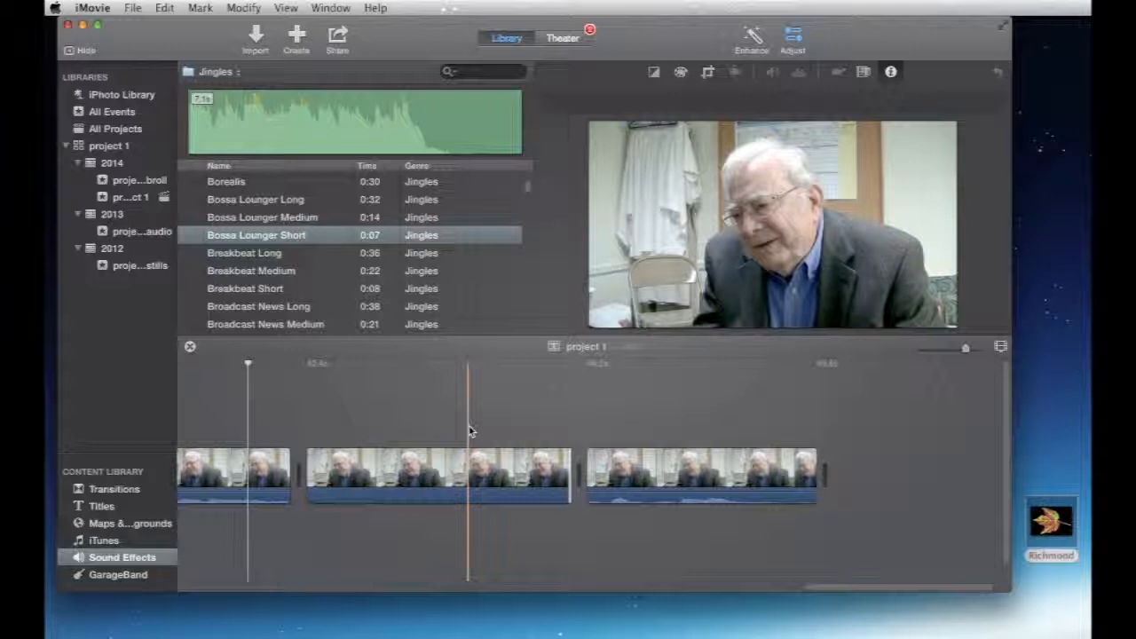
# Undo the precision edits and the freeze frame, restoring the last interview clip to a single piece.
pyautogui.press('.')
pyautogui.press('.')
pyautogui.press('.')
pyautogui.press('.')
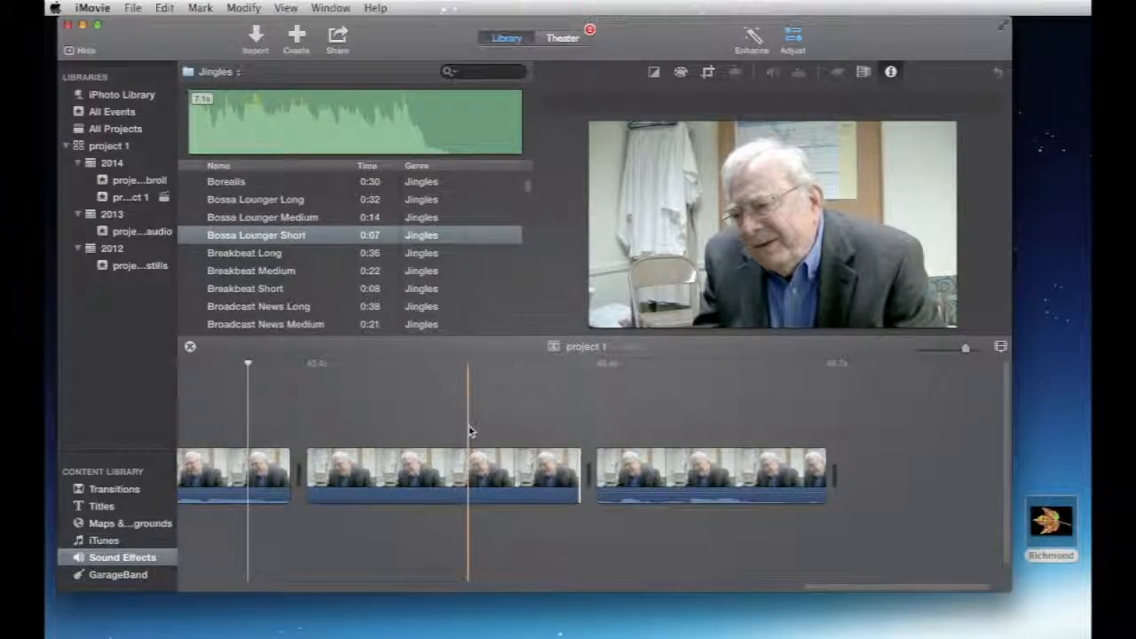
pyautogui.press('.')
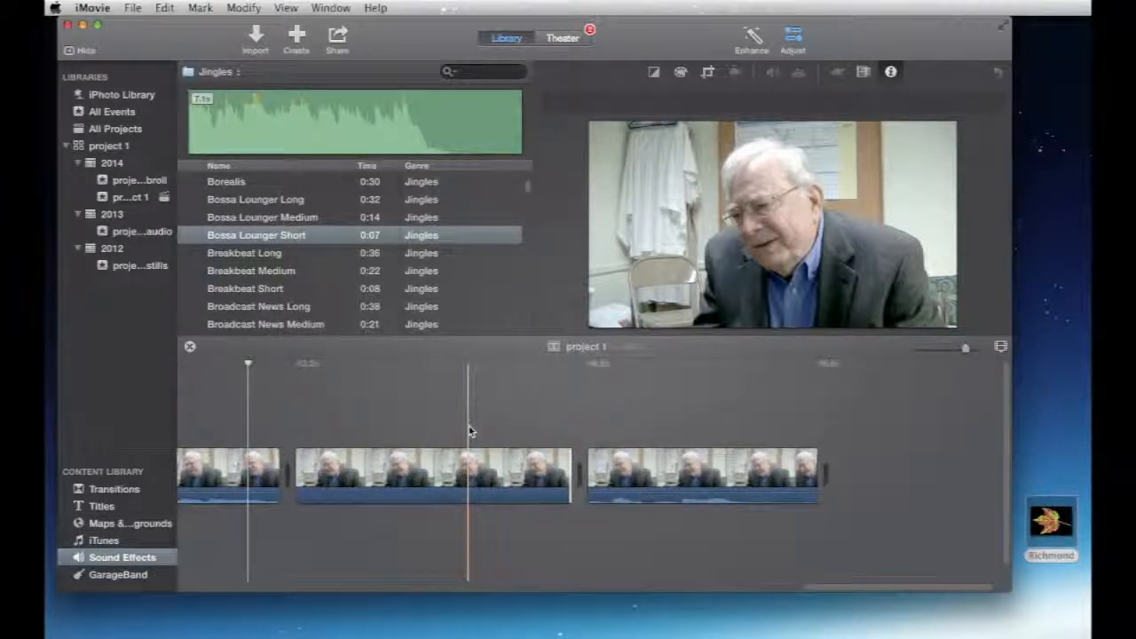
pyautogui.press('.')
pyautogui.press('super+z')
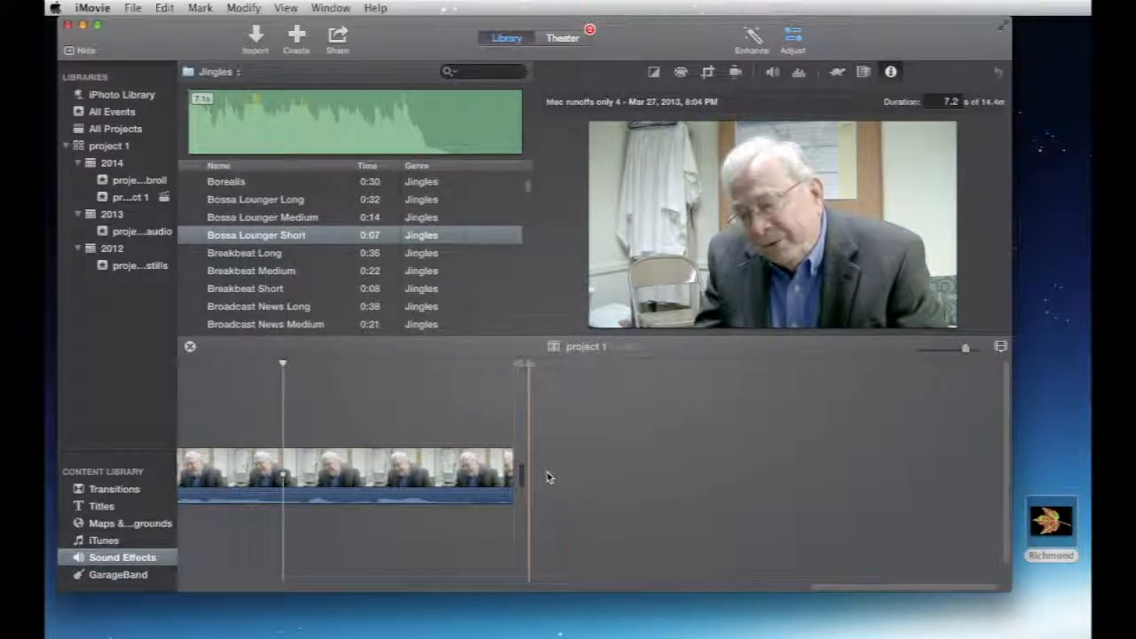
pyautogui.hscroll(-5, 546, 470)
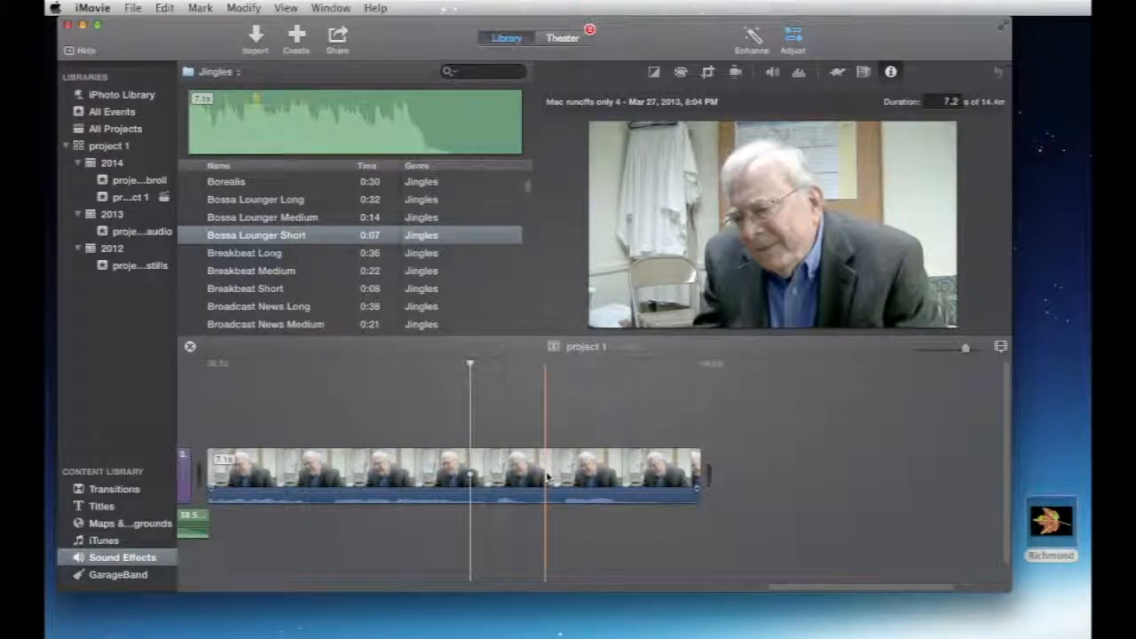